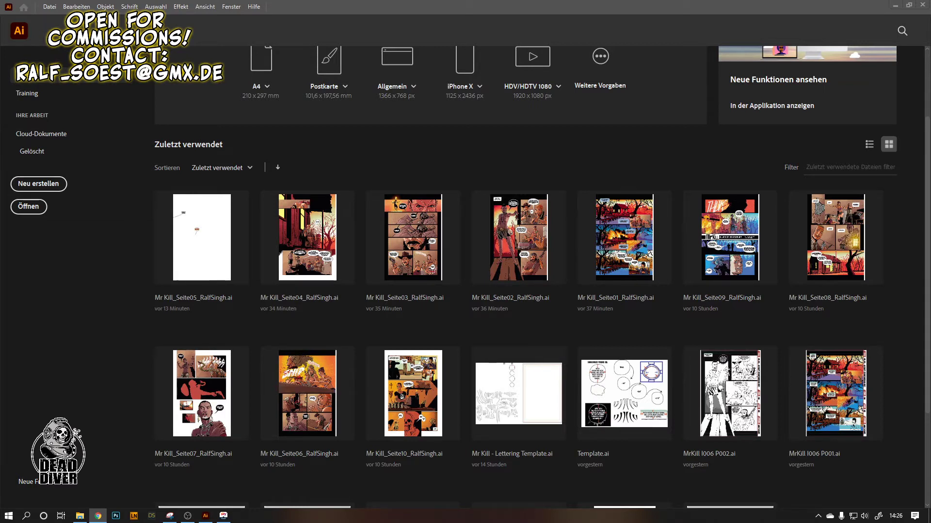
left_click(592, 225)
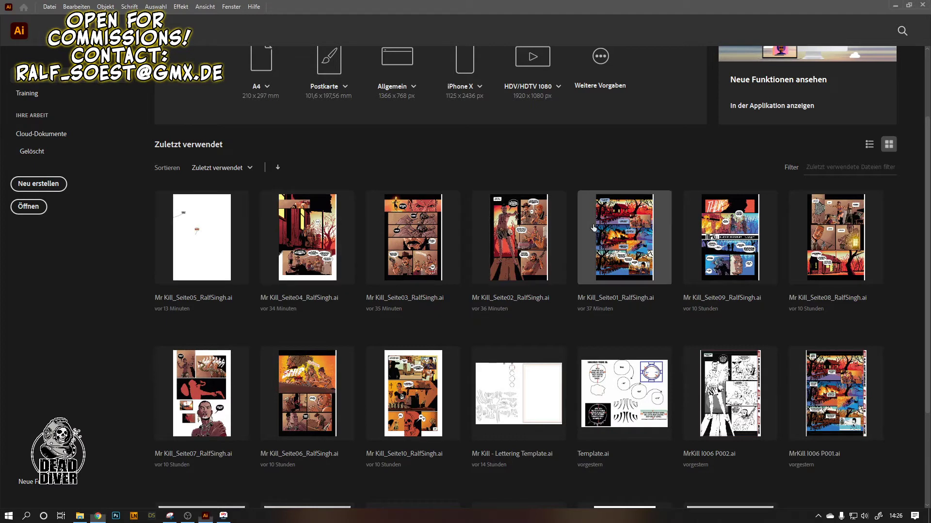
left_click(512, 309)
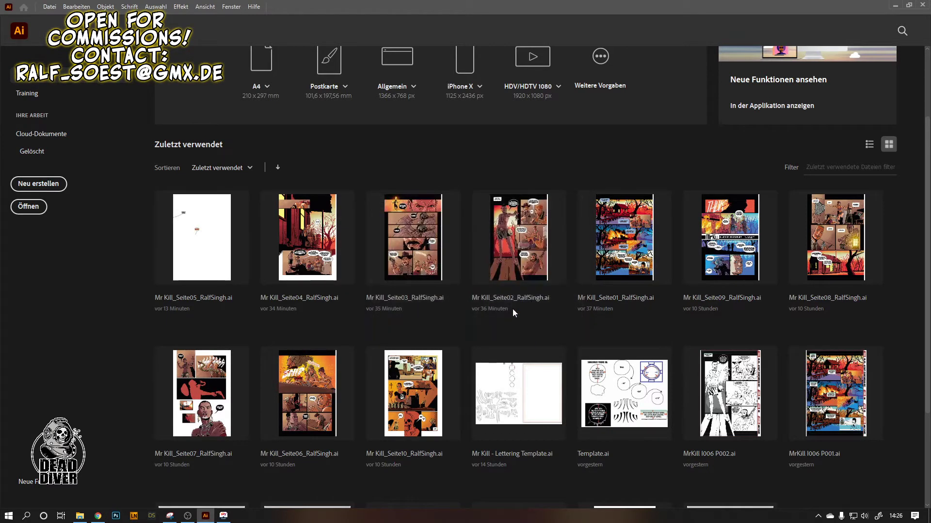
left_click(487, 299)
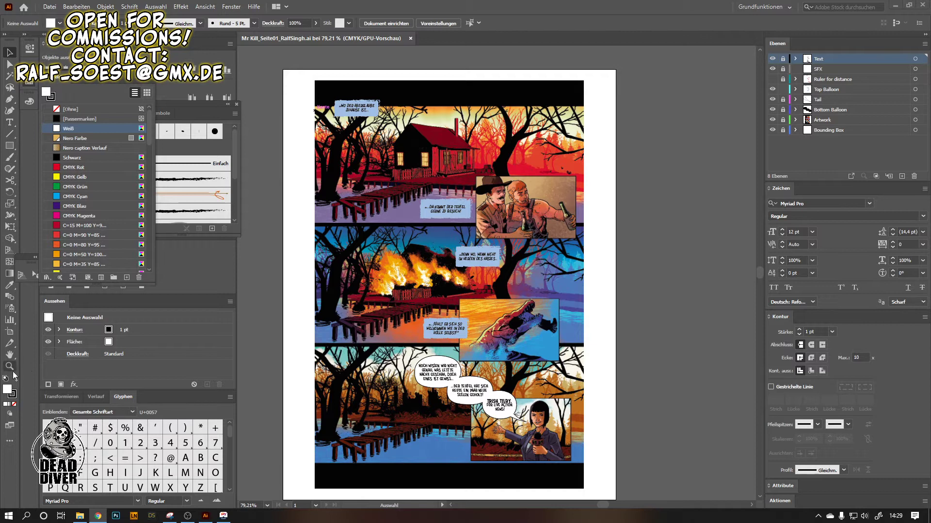
- Hide the Artwork layer so only the lettering and balloons are shown on the page
left_click(773, 119)
left_click(772, 120)
left_click(773, 119)
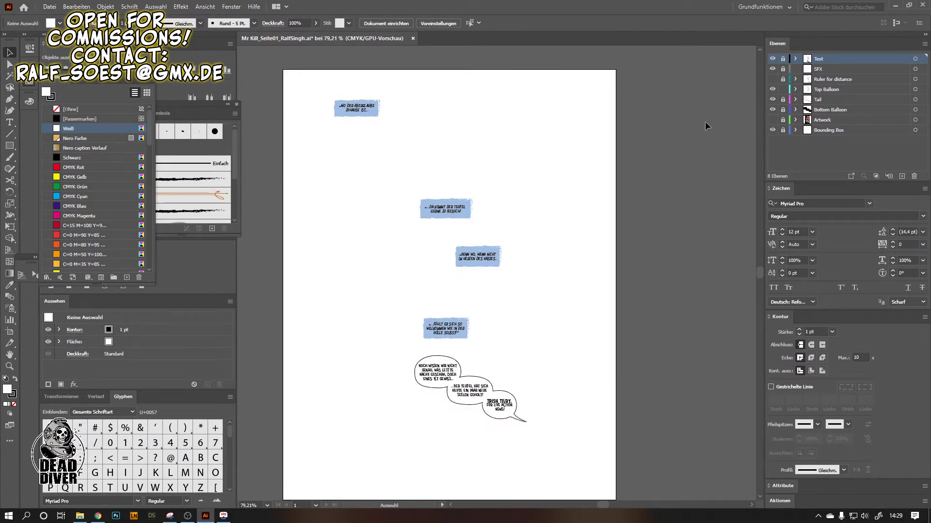
- Lock the Top Balloon layer so the first caption's blue box cannot be selected along with its text
left_click(9, 366)
left_click_drag(355, 92, 511, 126)
left_click_drag(295, 104, 415, 116)
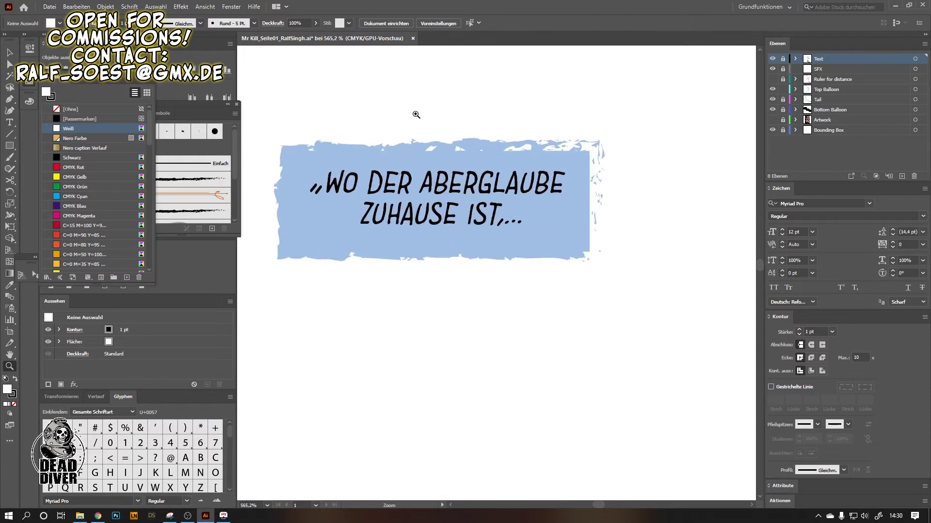
left_click_drag(329, 98, 342, 108)
left_click(10, 52)
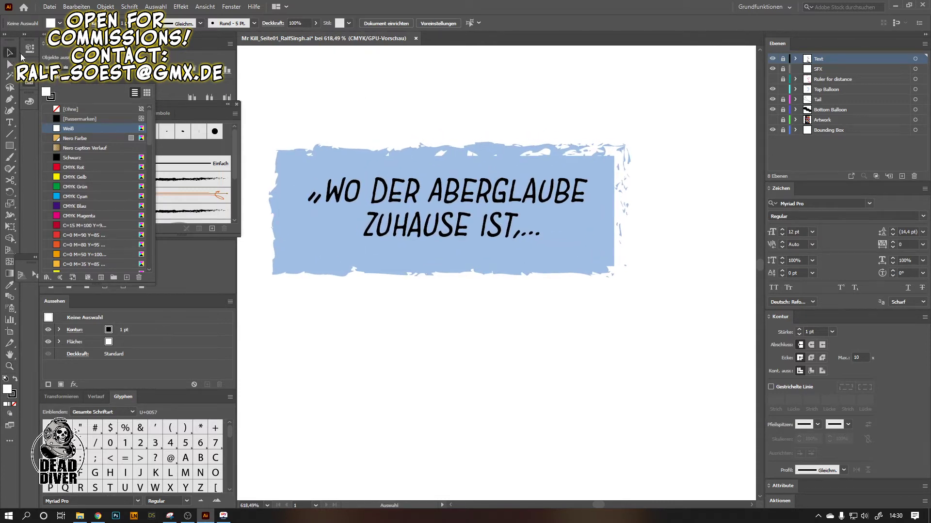
left_click(483, 200)
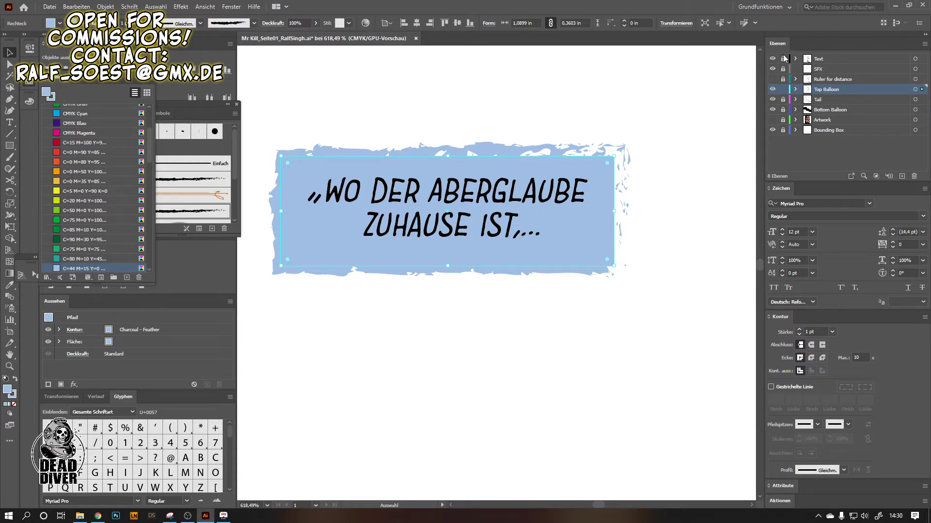
left_click(782, 90)
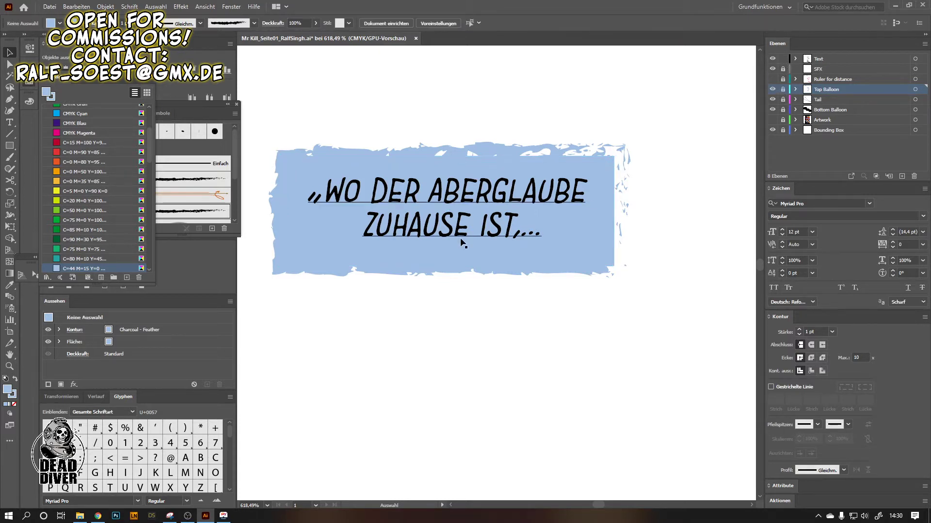
- Convert the "Wo der Aberglaube zuhause ist" caption text to outlines and deselect it
left_click(453, 223)
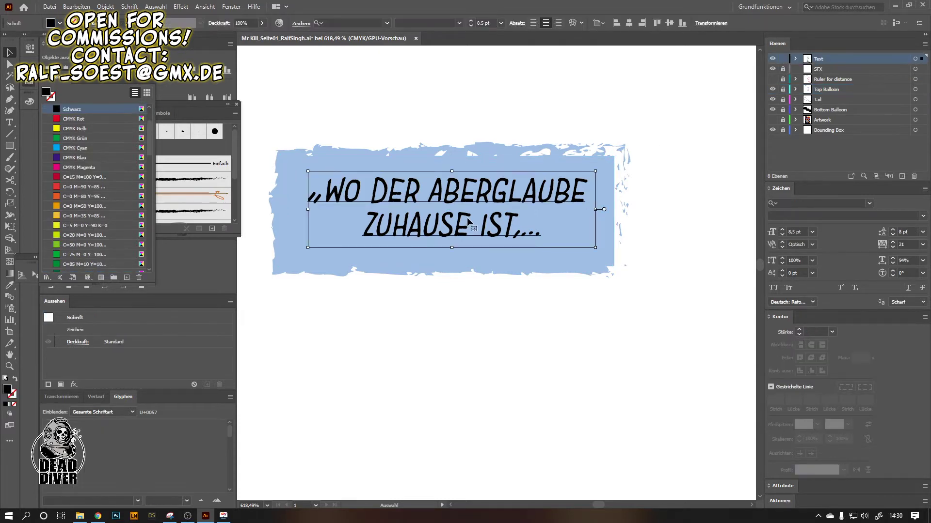
right_click(442, 191)
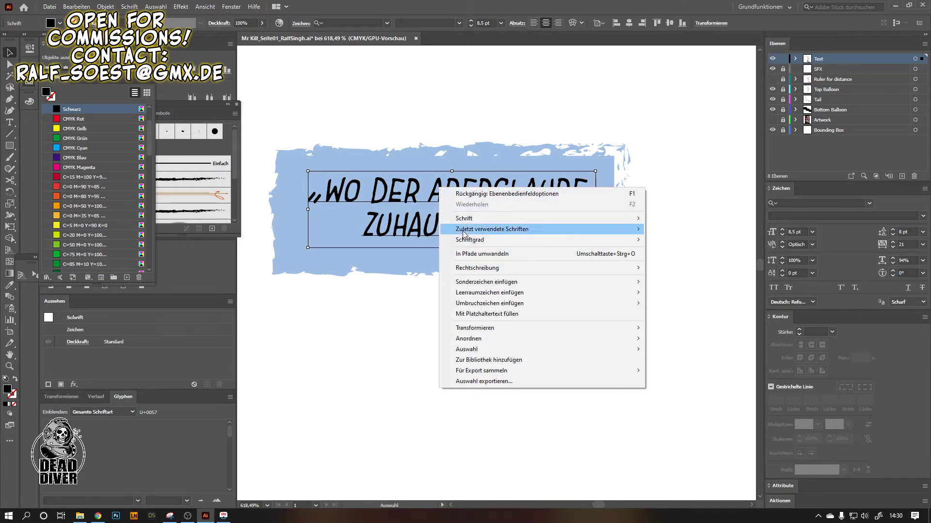
left_click(474, 253)
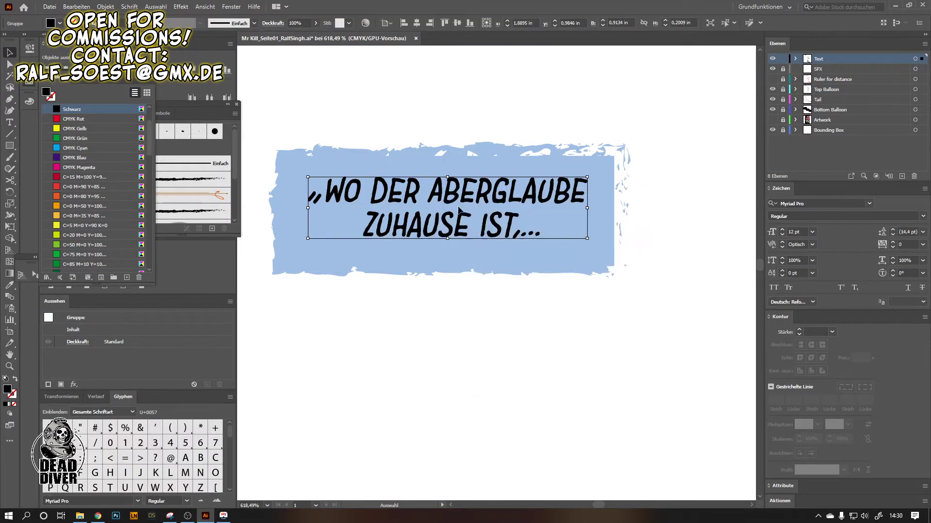
left_click(435, 127)
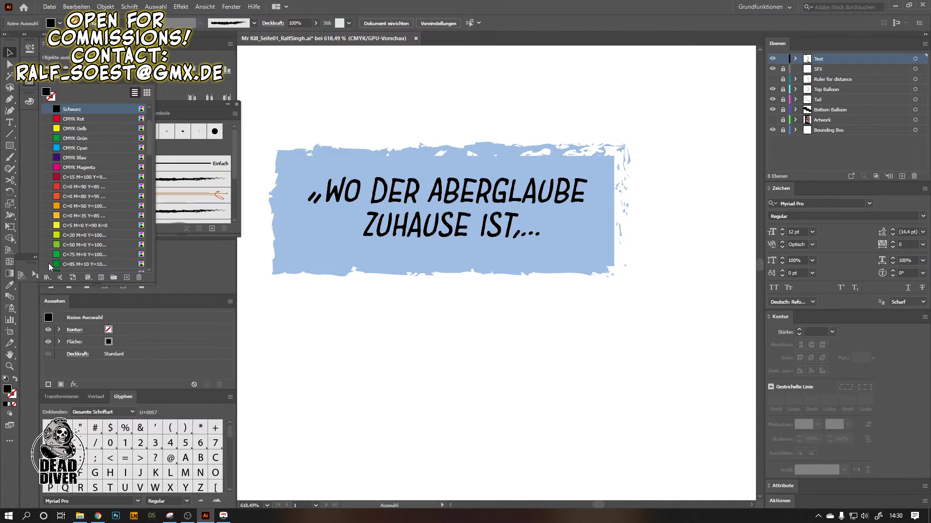
- Inspect the outlined lettering of the first caption up close and within the whole page
left_click(14, 366)
left_click_drag(504, 146, 215, 240)
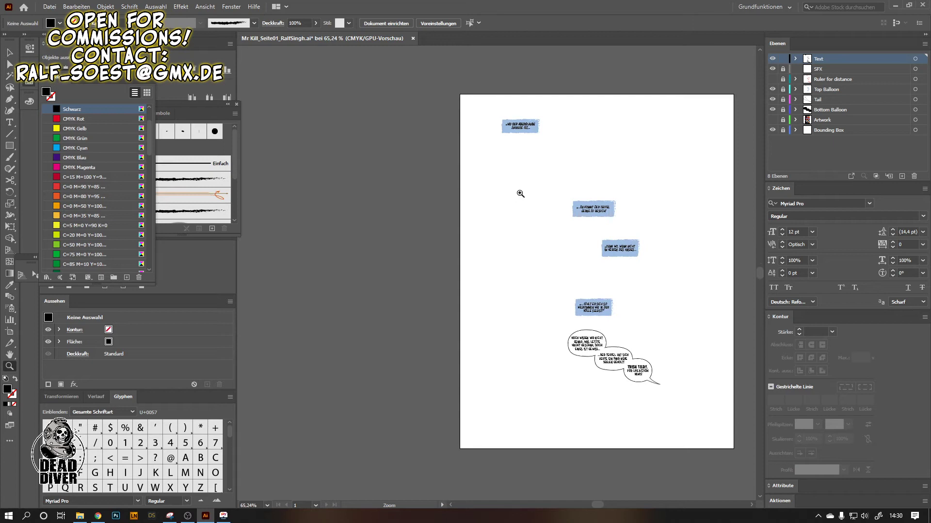
left_click_drag(658, 199, 752, 191)
scroll(658, 190, "up", 2)
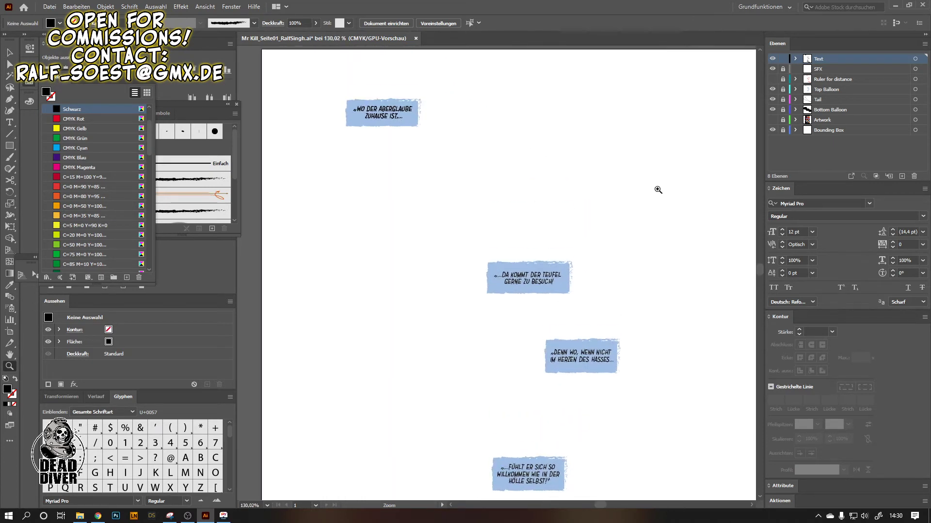
left_click_drag(389, 89, 386, 147)
left_click_drag(565, 218, 507, 210)
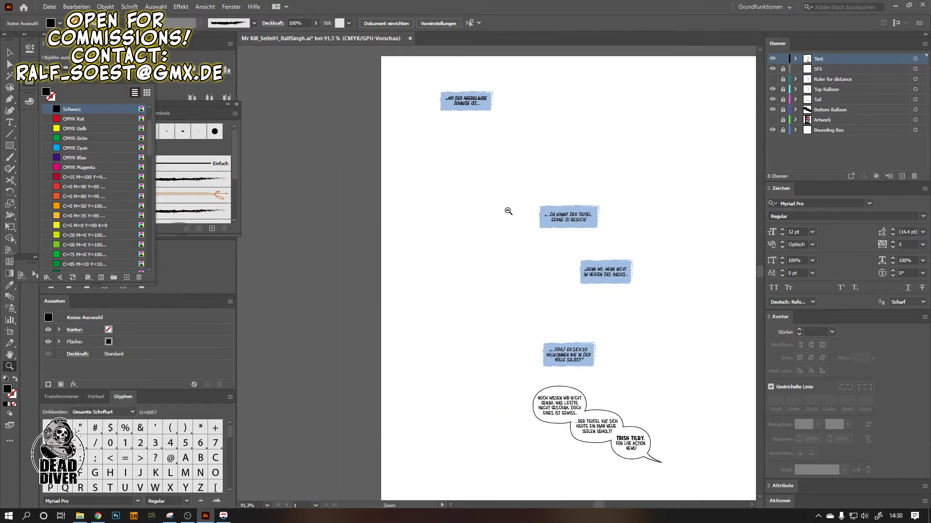
left_click_drag(474, 92, 621, 131)
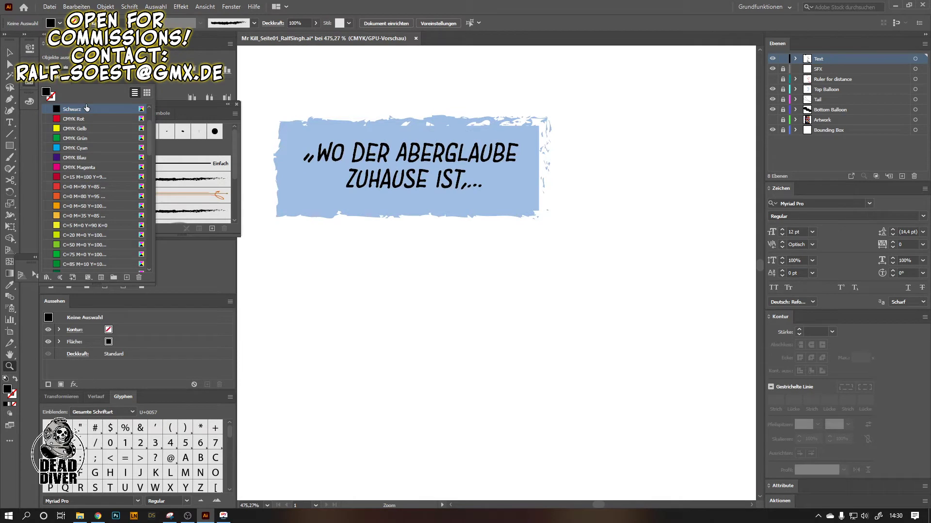
left_click(10, 52)
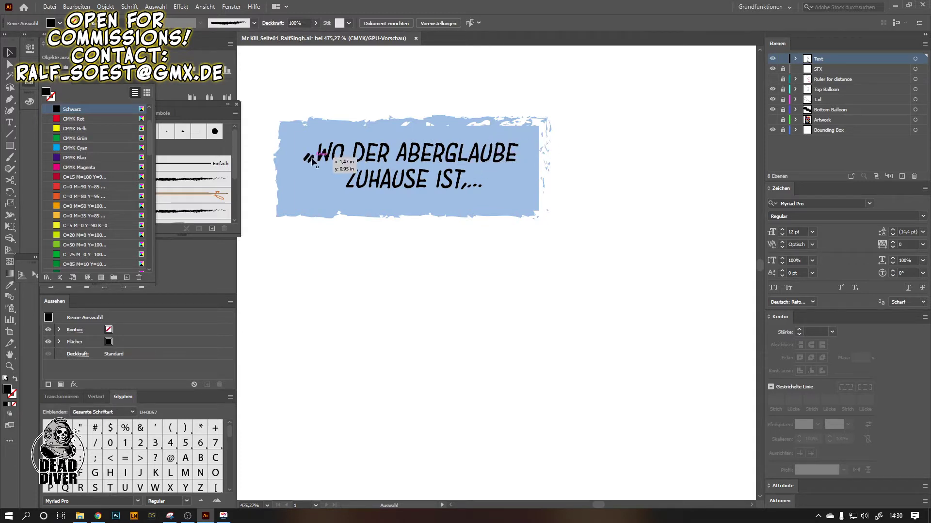
left_click(356, 158)
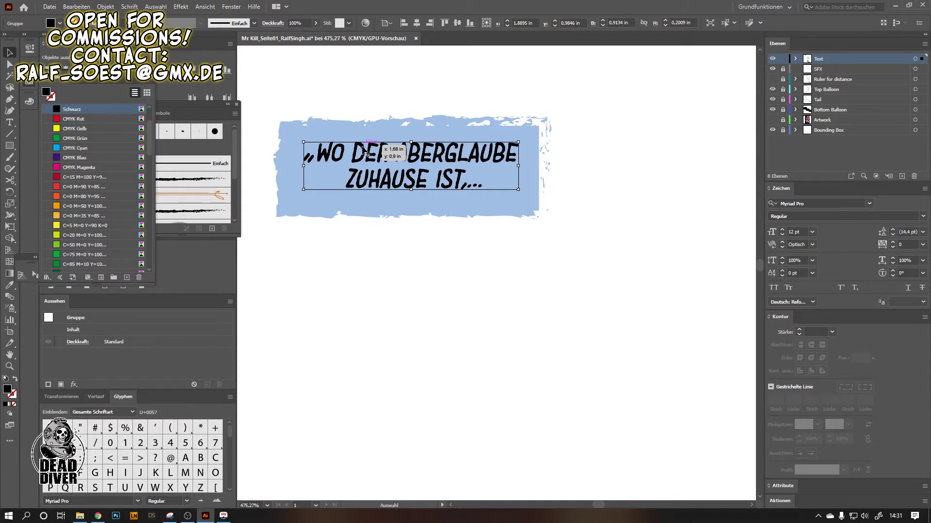
left_click(368, 129)
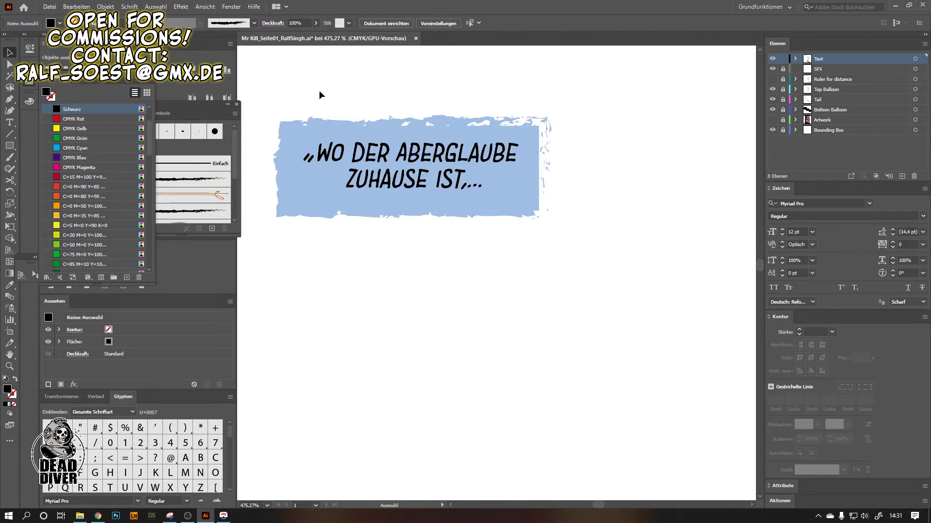
left_click(9, 369)
scroll(293, 310, "down", 5)
scroll(320, 308, "up", 4)
scroll(354, 297, "down", 5)
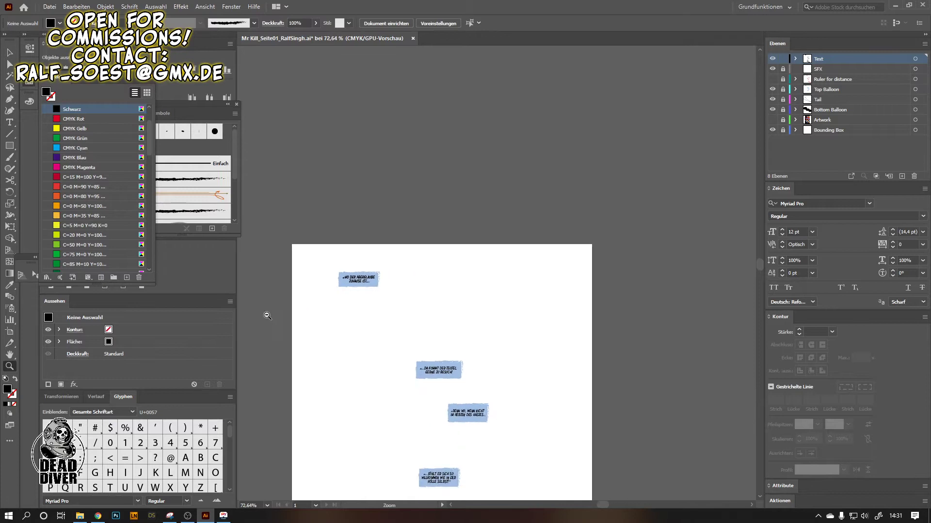
scroll(267, 315, "down", 4)
left_click_drag(362, 365, 480, 298)
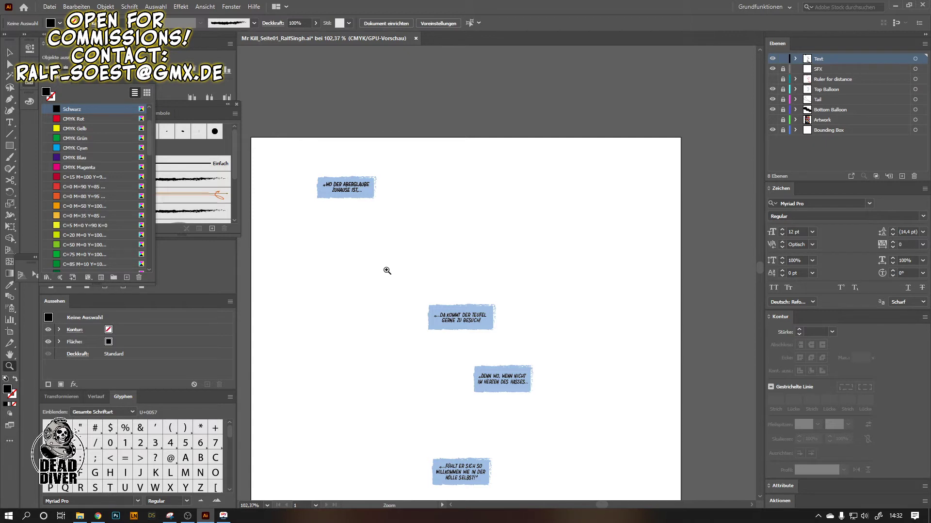
- Close the floating swatches and brushes palettes to clear the workspace
left_click(143, 84)
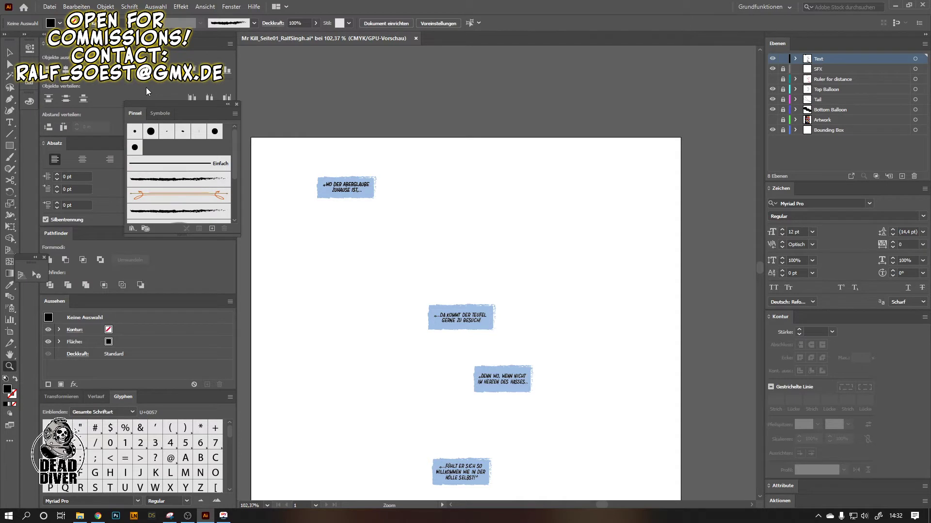
left_click(294, 74)
left_click_drag(347, 110, 296, 138)
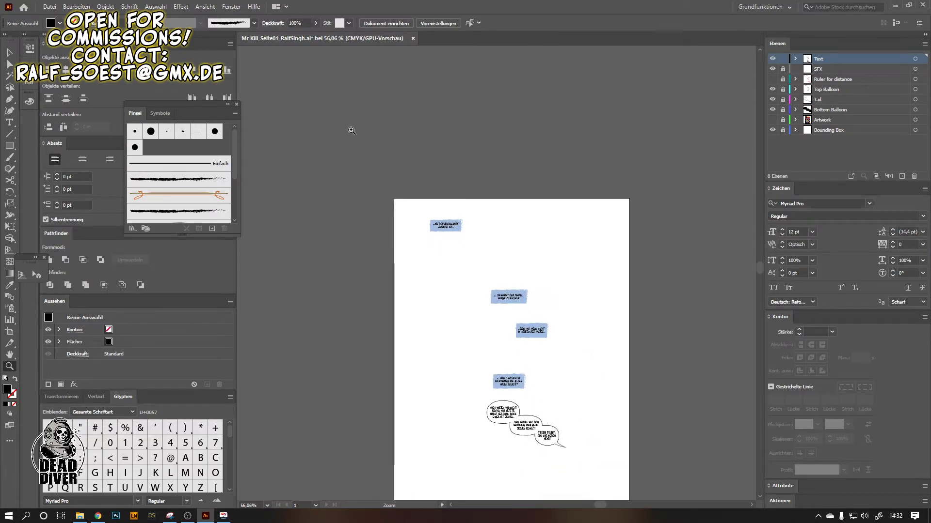
left_click_drag(531, 258, 604, 252)
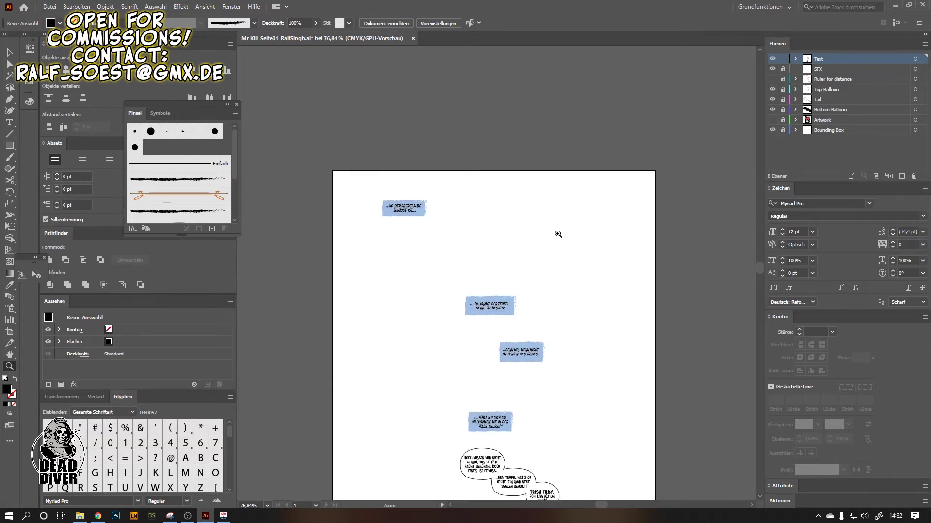
left_click_drag(551, 209, 598, 216)
left_click_drag(528, 231, 545, 225)
scroll(544, 224, "down", 3)
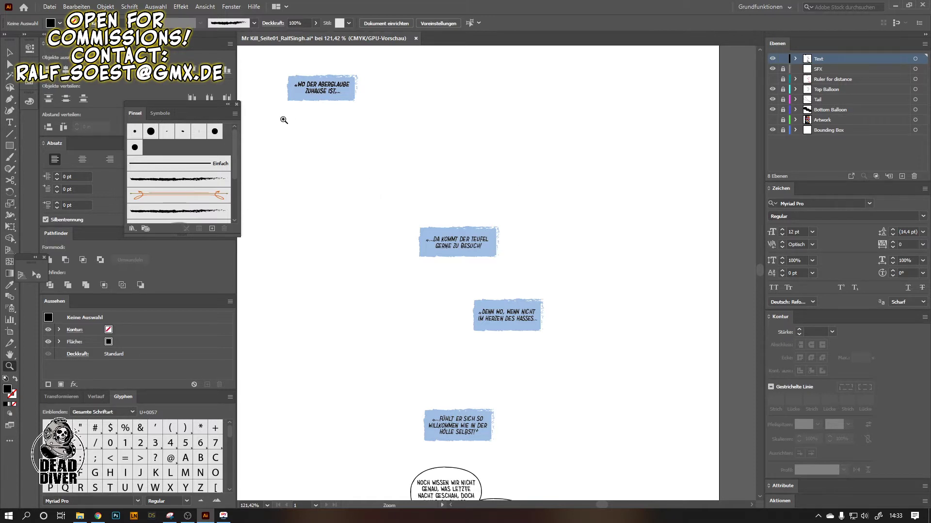
left_click(236, 104)
- Convert the "...da kommt der Teufel gerne zu Besuch!" caption text to outlines and deselect it
left_click(459, 120, "alt")
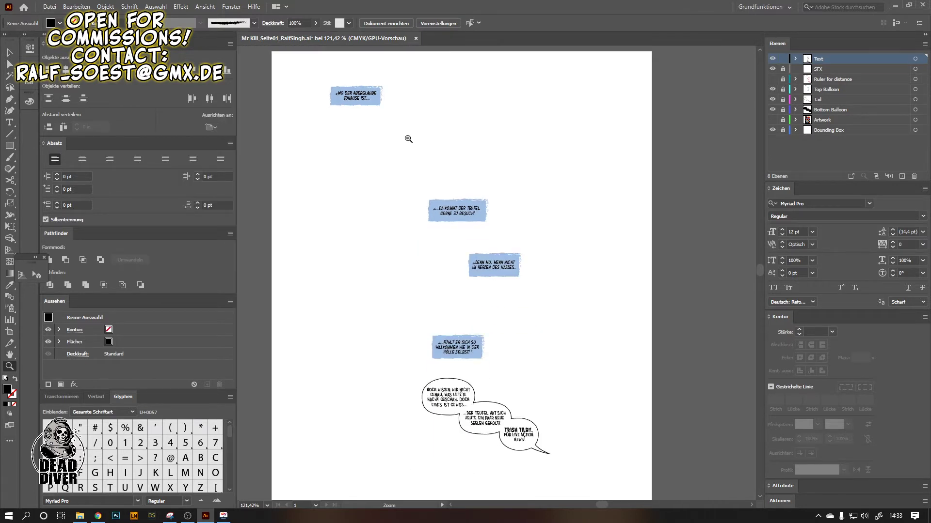
scroll(386, 100, "up", 1)
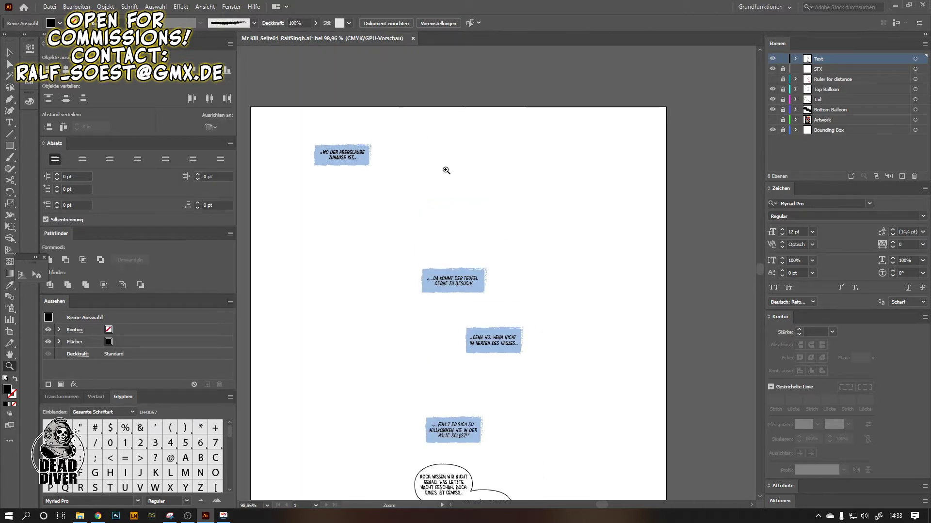
left_click(465, 178)
left_click_drag(563, 140, 477, 162)
key("v")
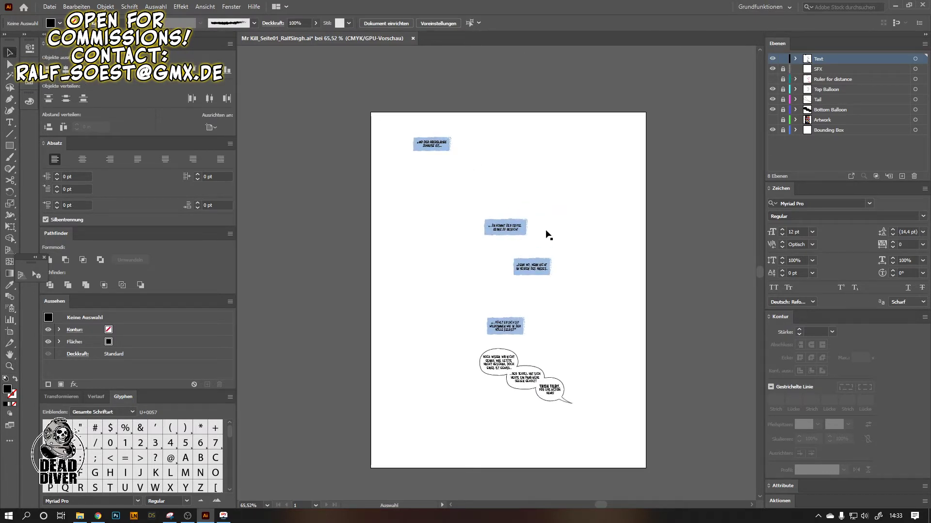
left_click(508, 228)
right_click(507, 227)
left_click(550, 293)
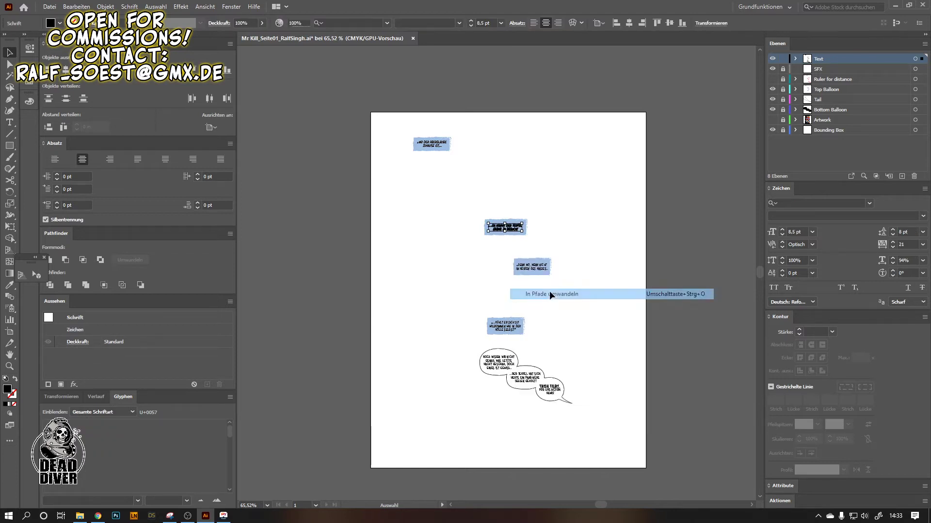
left_click(556, 286)
- Convert the "Denn wo, wenn nicht im Herzen des Hasses..." caption text to outlines
left_click(533, 270)
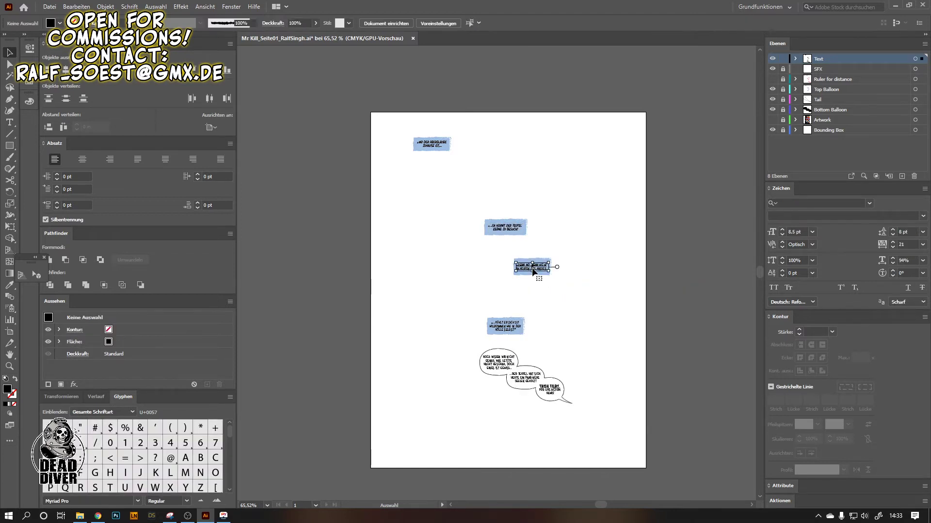
right_click(533, 269)
left_click(556, 336)
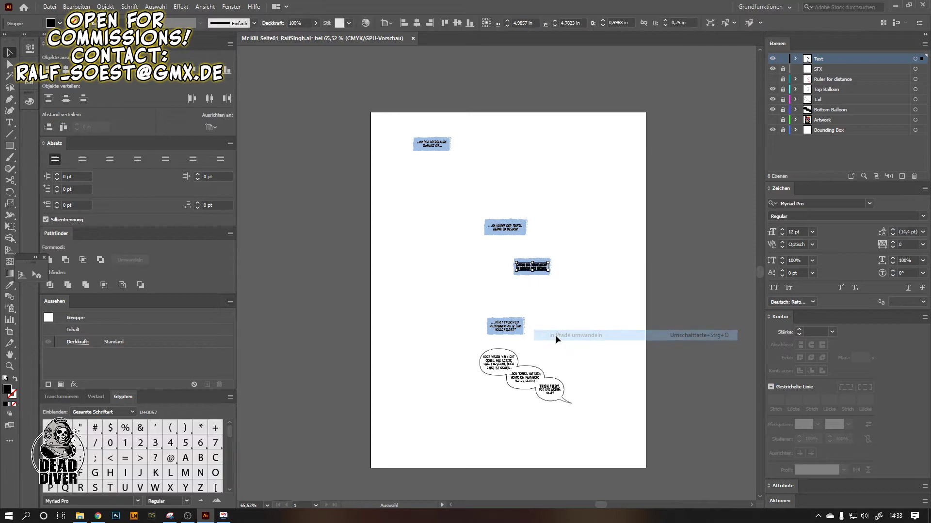
left_click(534, 336)
- Convert the "...fühlt er sich so willkommen wie in der Hölle selbst!" caption text to outlines
left_click(513, 330)
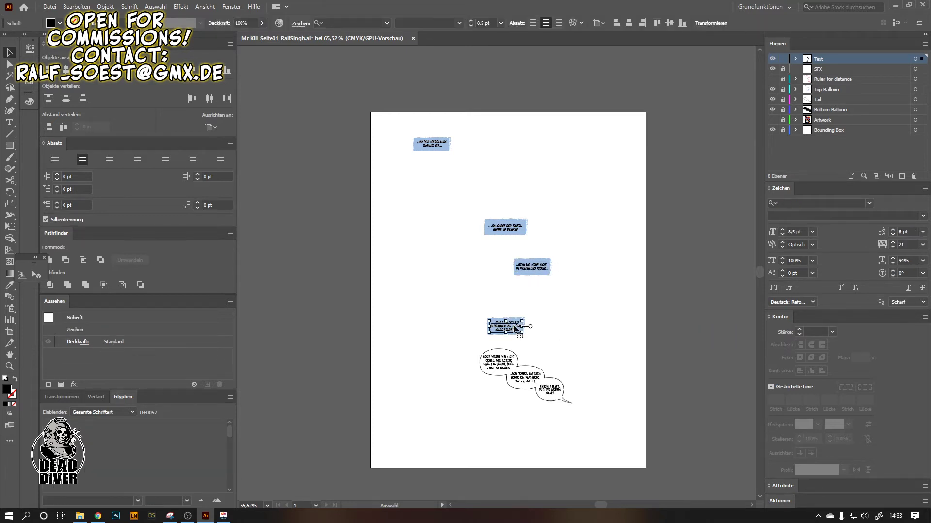
right_click(514, 329)
left_click(549, 194)
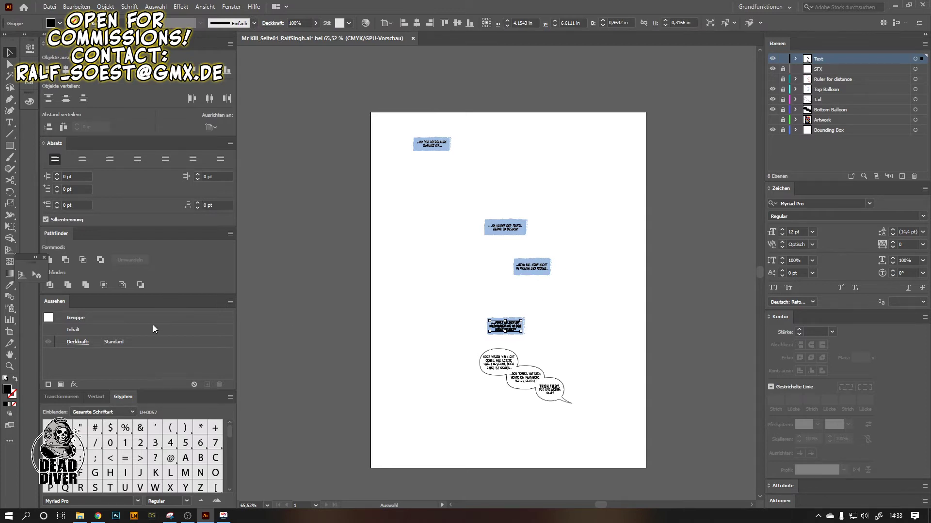
- Convert the first balloon's text "Noch wissen wir nicht genau, was letzte Nacht geschah..." to outlines
left_click(6, 368)
left_click(559, 391)
left_click(479, 333)
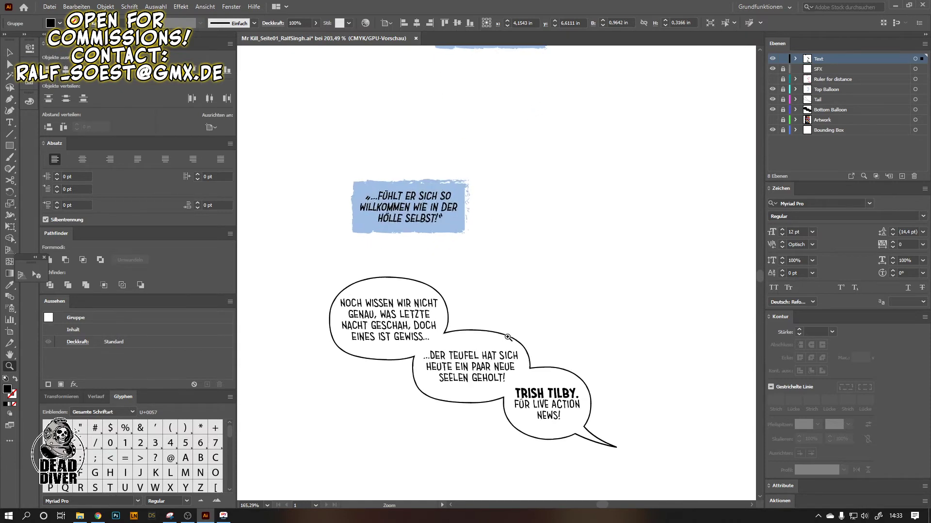
left_click(10, 51)
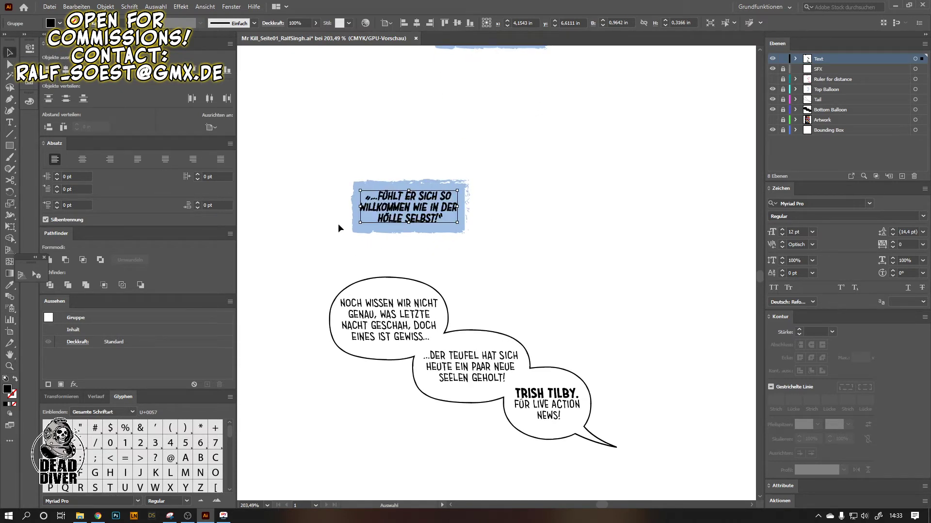
left_click(376, 269)
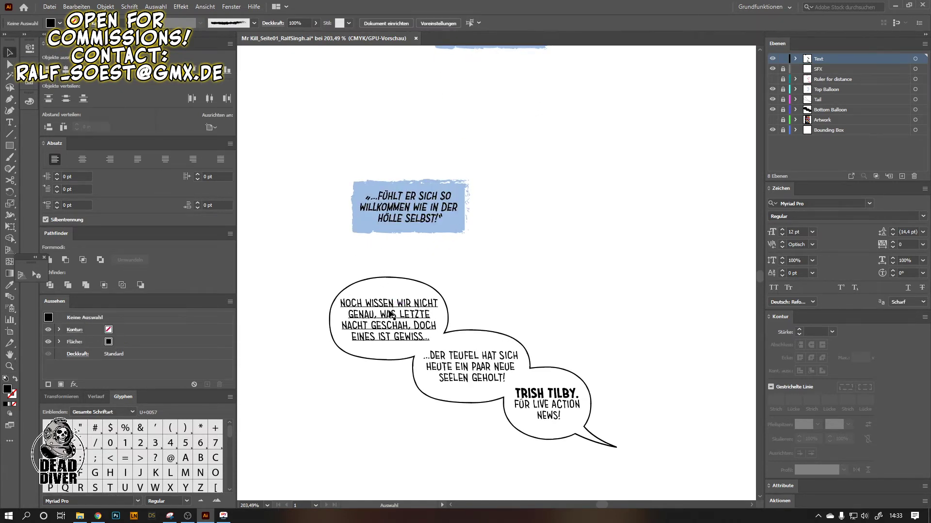
left_click(390, 314)
right_click(390, 315)
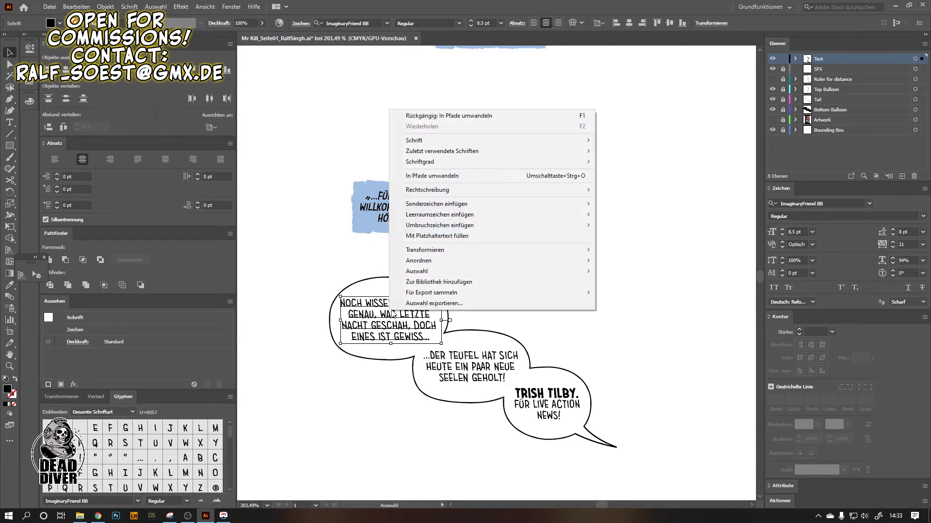
left_click(467, 177)
- Convert the middle balloon's text "...der Teufel hat sich heute ein paar neue Seelen geholt!" to outlines
left_click(462, 357)
right_click(463, 356)
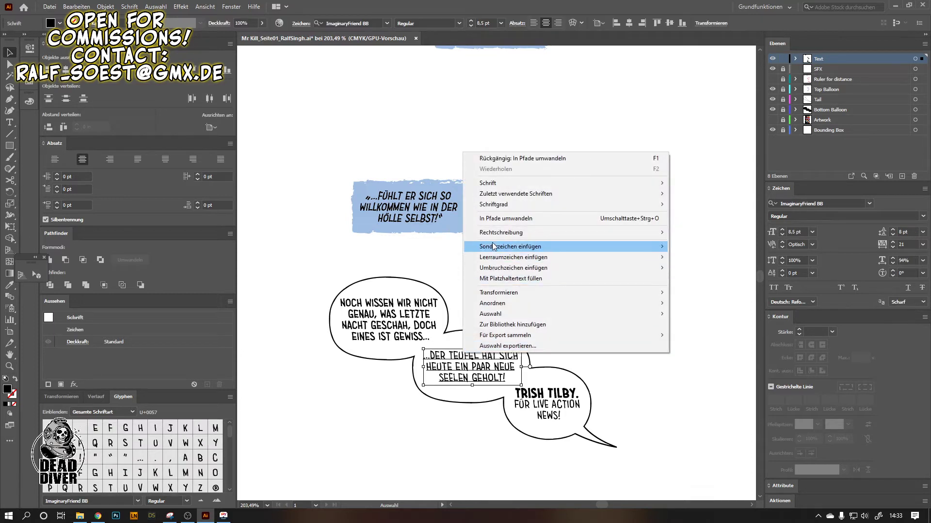
left_click(501, 219)
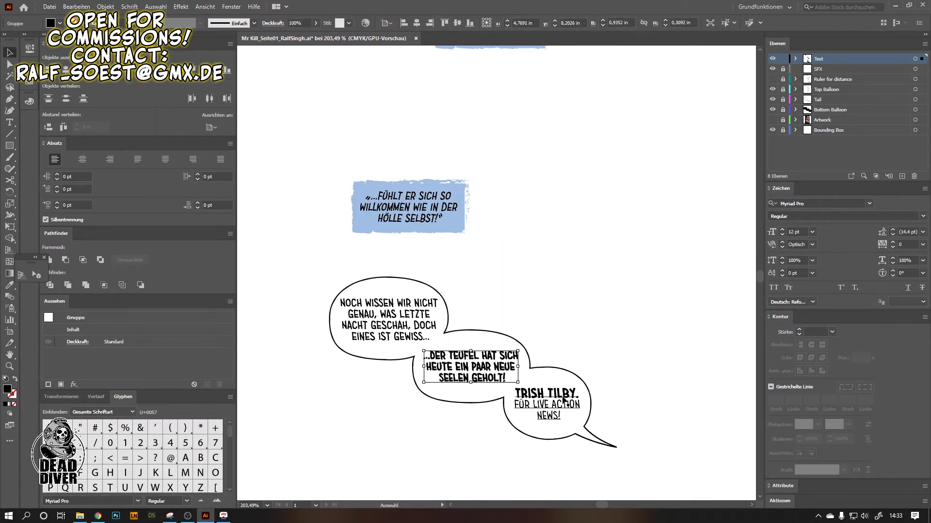
- Convert the last balloon's text ending in "für Live Action News!" to outlines and deselect it
left_click(563, 405)
right_click(562, 407)
left_click(605, 262)
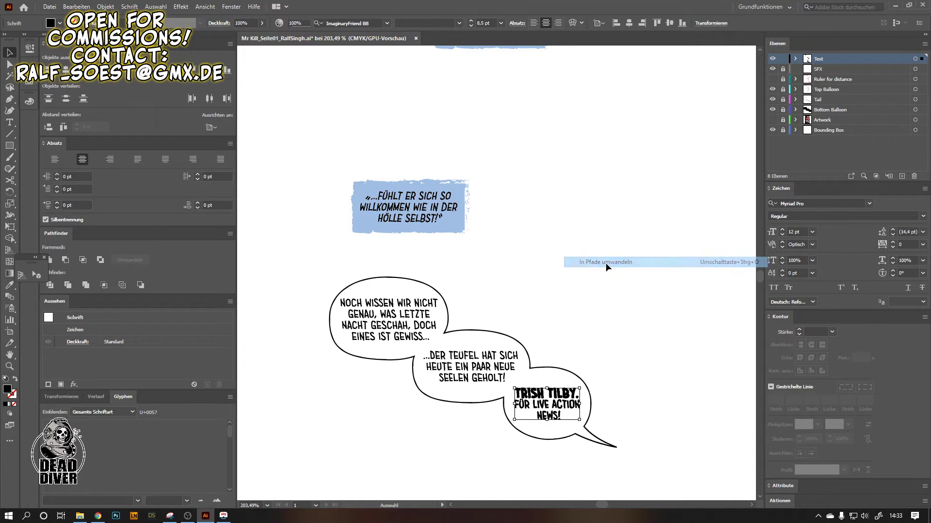
left_click(528, 305)
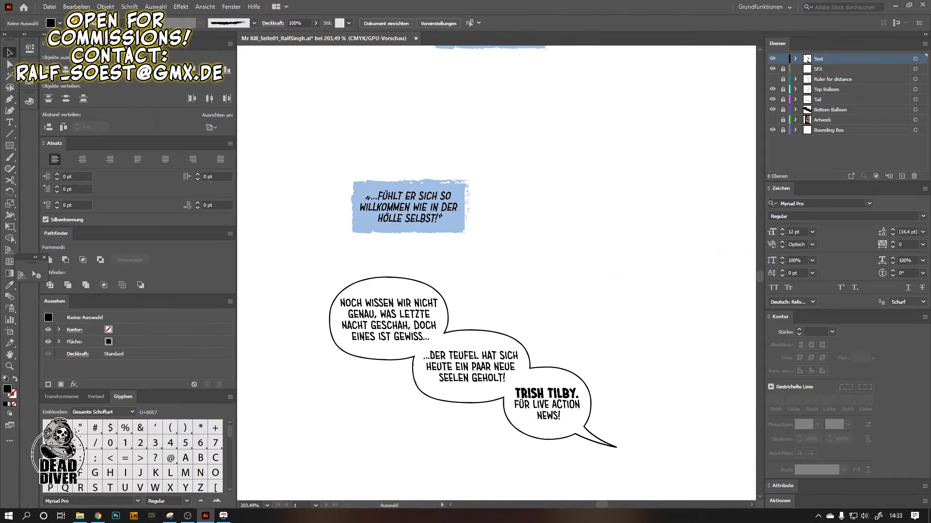
- Make the Artwork layer visible to check it against the lettering, and delete that layer together with its contents
left_click(8, 367)
left_click_drag(595, 248, 552, 248)
left_click_drag(716, 177, 697, 171)
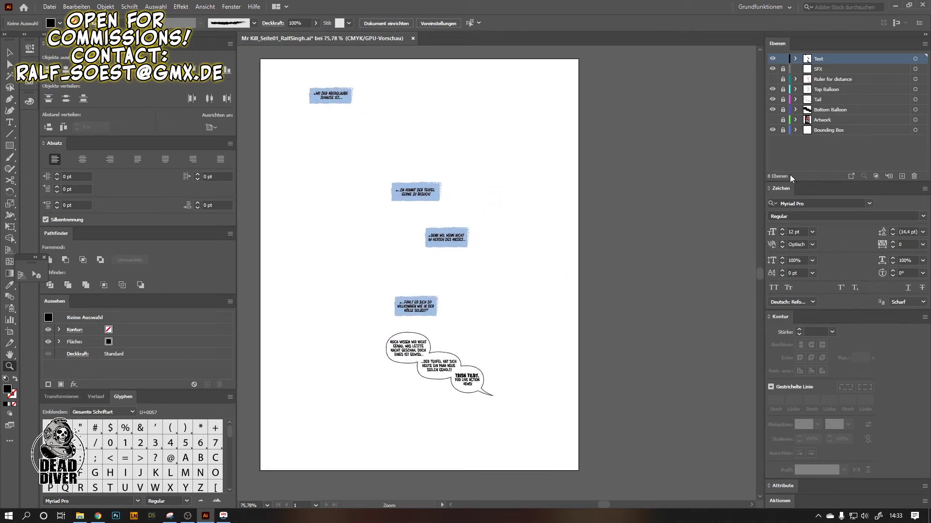
left_click(822, 119)
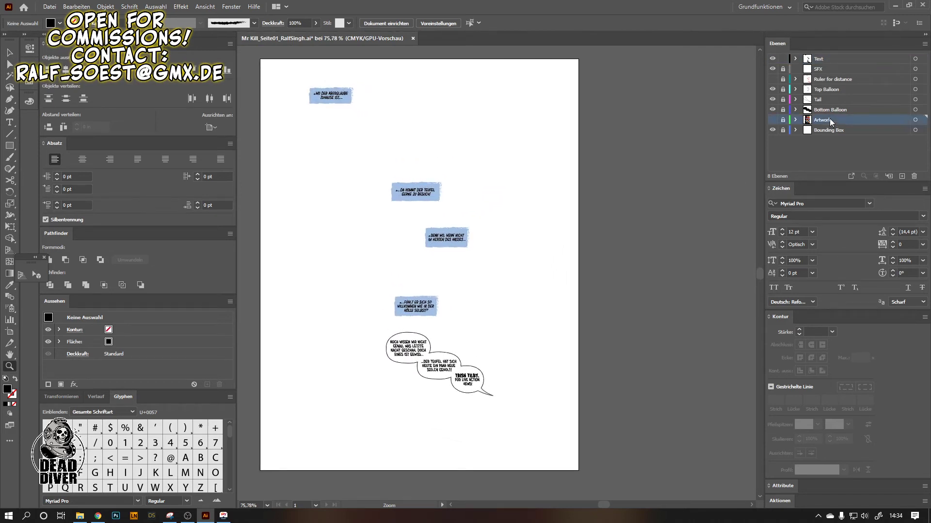
left_click(772, 120)
left_click(773, 120)
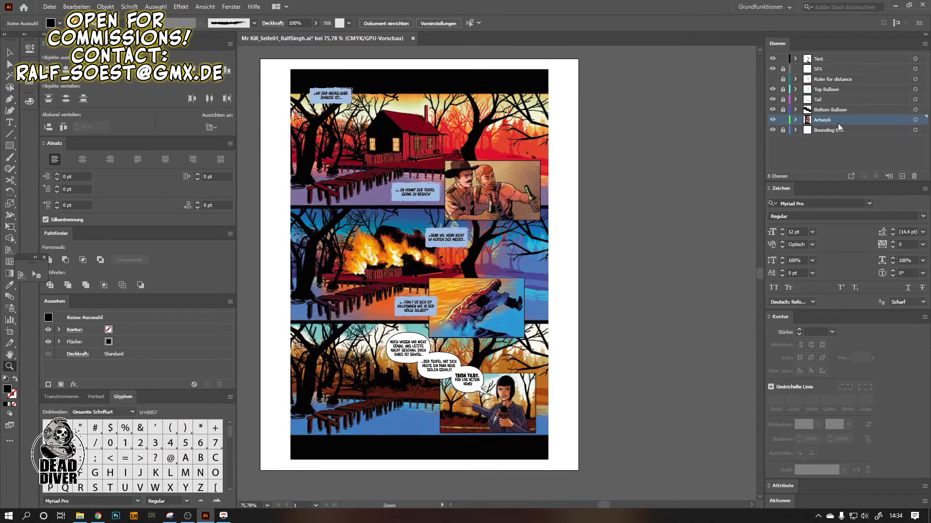
left_click(914, 177)
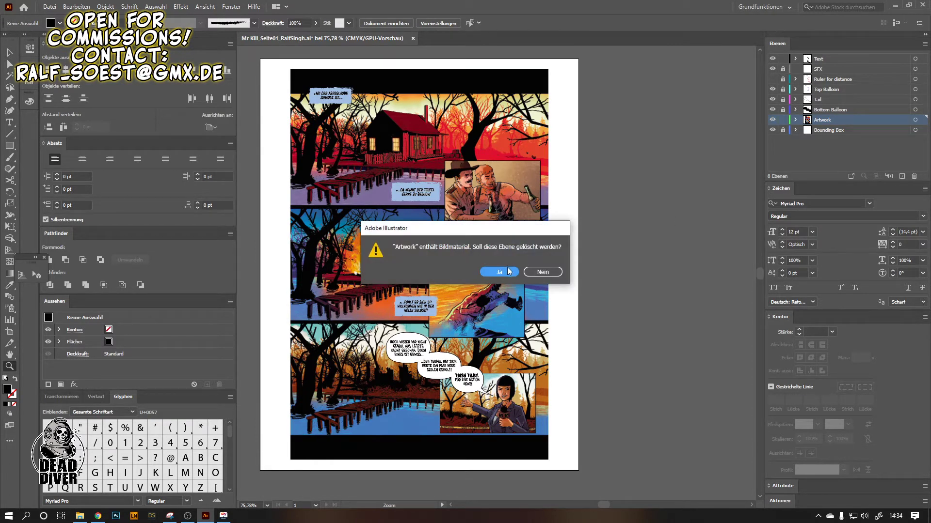
left_click(499, 272)
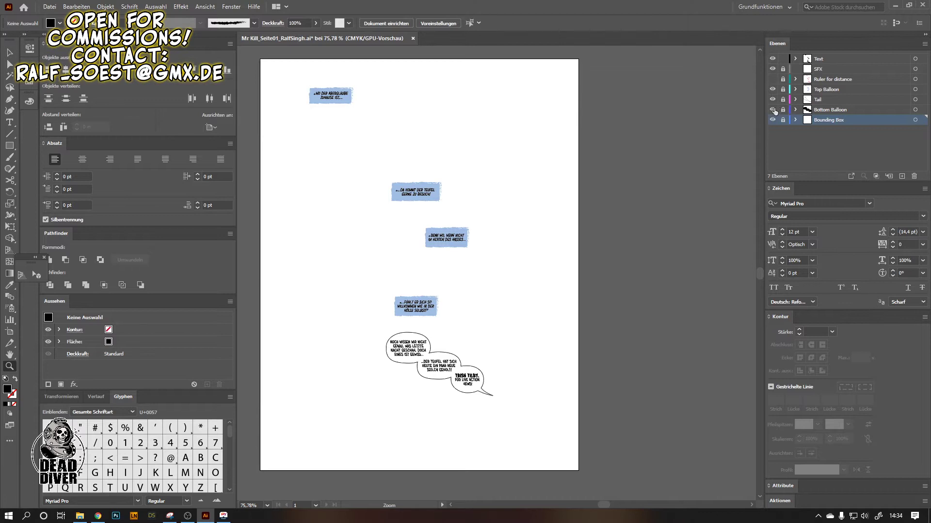
- Hide every layer except Bounding Box and unlock the balloon, tail, SFX and ruler layers
left_click_drag(774, 111, 769, 65)
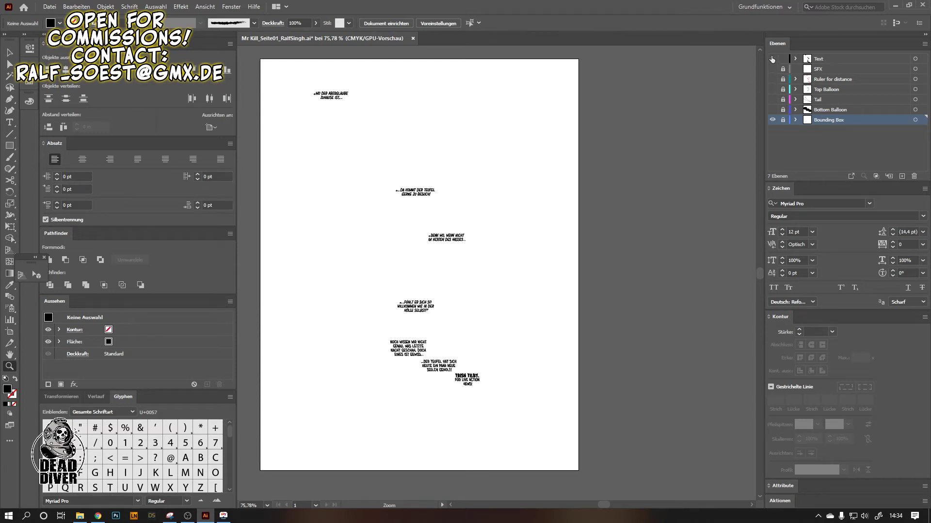
left_click(772, 59)
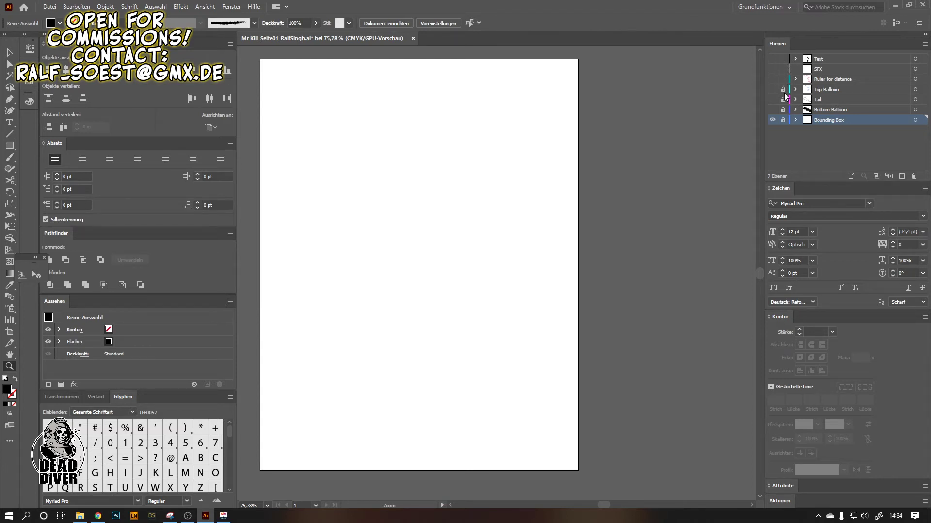
left_click_drag(782, 91, 785, 100)
left_click(783, 110)
- Check the page in outline view, unlock the Bounding Box layer and select its rectangle to show the bounding frame
key("ctrl+y")
key("ctrl+y")
key("ctrl+y")
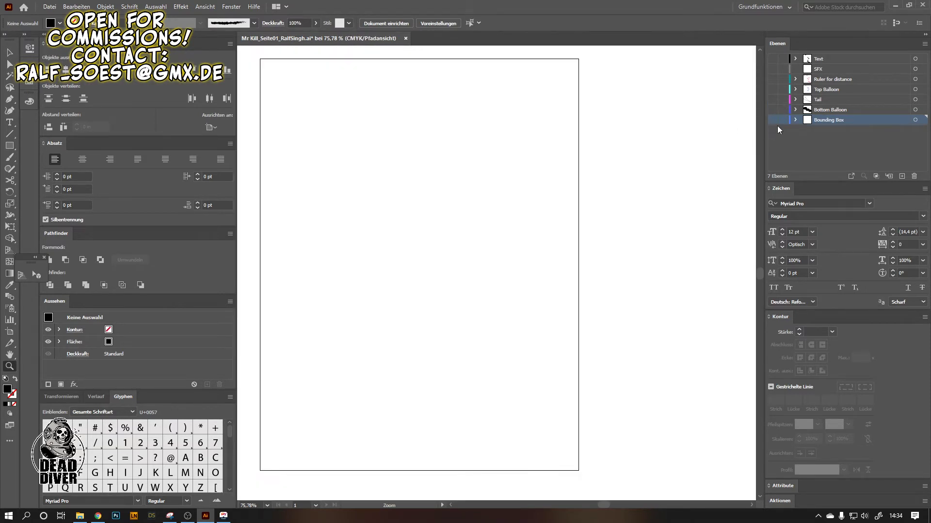
key("ctrl+y")
left_click(783, 120)
key("v")
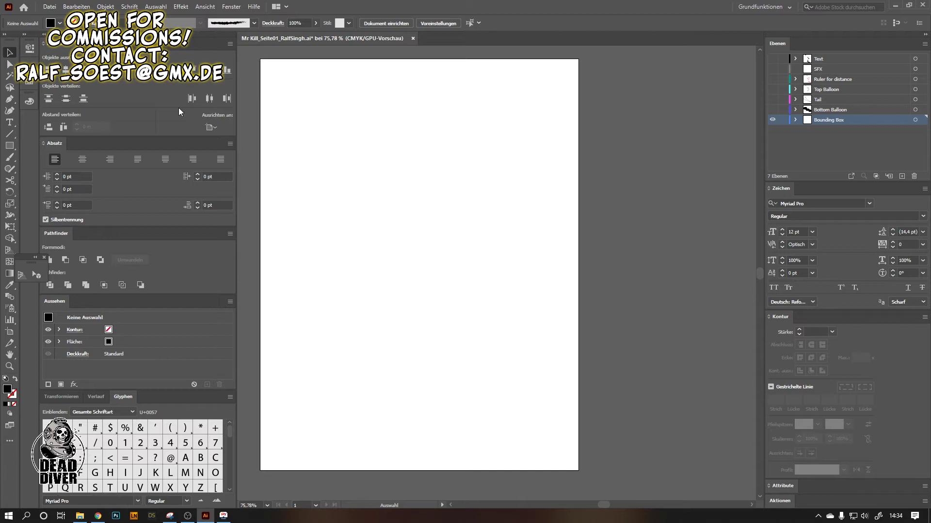
left_click_drag(584, 95, 430, 204)
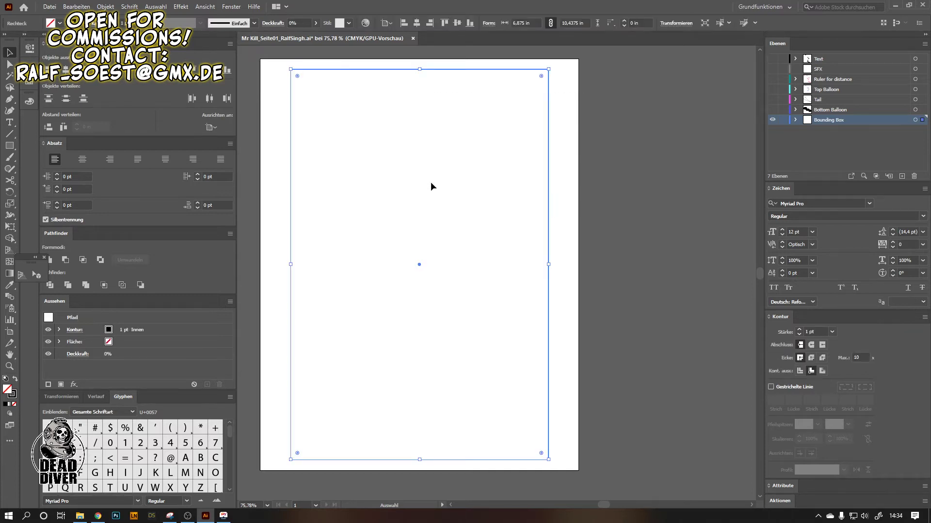
key("z")
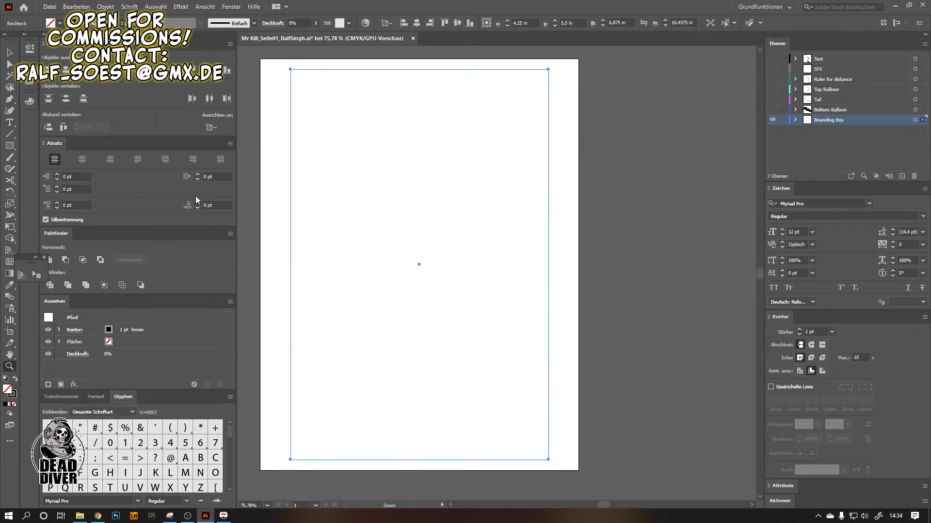
left_click_drag(316, 104, 459, 158)
left_click_drag(316, 73, 654, 143)
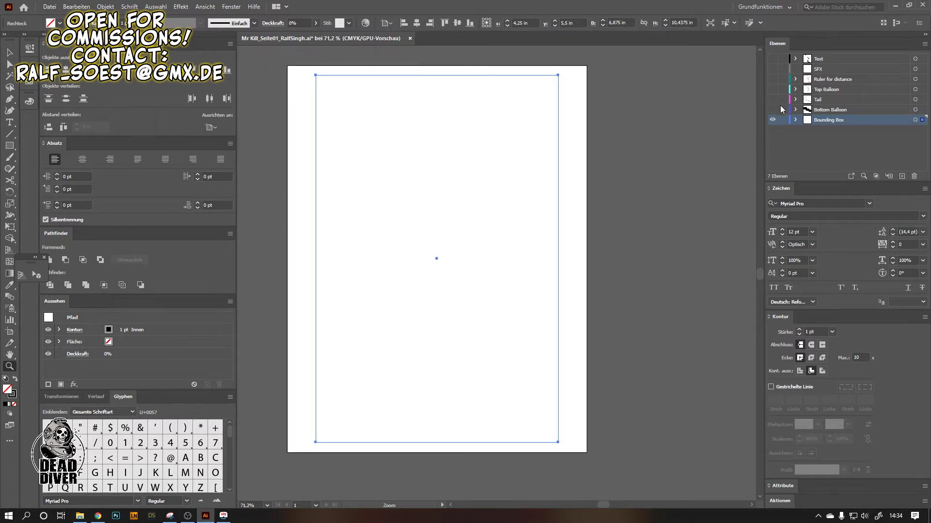
- Show all layers from Bottom Balloon up to Text, including the Ruler for distance layer
left_click_drag(773, 111, 773, 58)
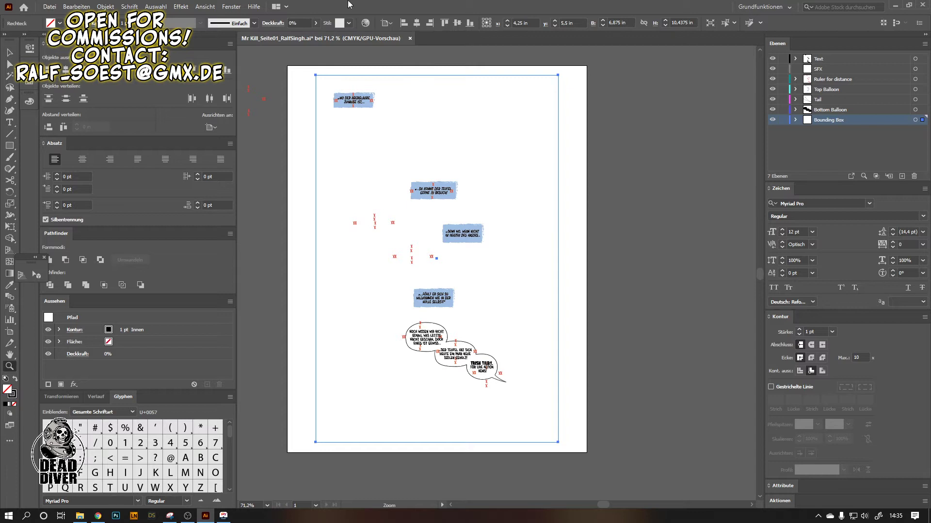
left_click_drag(430, 114, 386, 98)
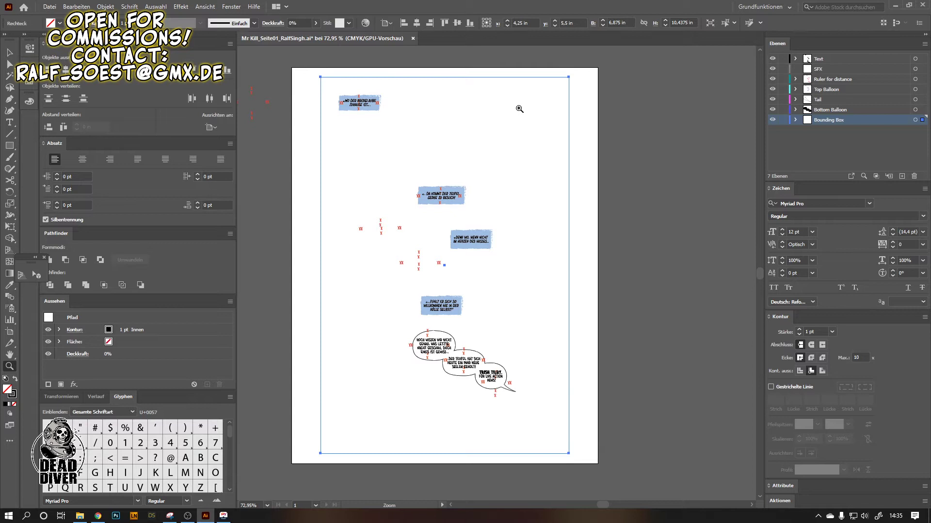
left_click(783, 79)
left_click(770, 78)
left_click(770, 79)
left_click(770, 78)
left_click(770, 79)
- Examine the red X spacing marks around the captions and speech balloons up close
left_click_drag(443, 196, 645, 184)
left_click_drag(412, 185, 536, 182)
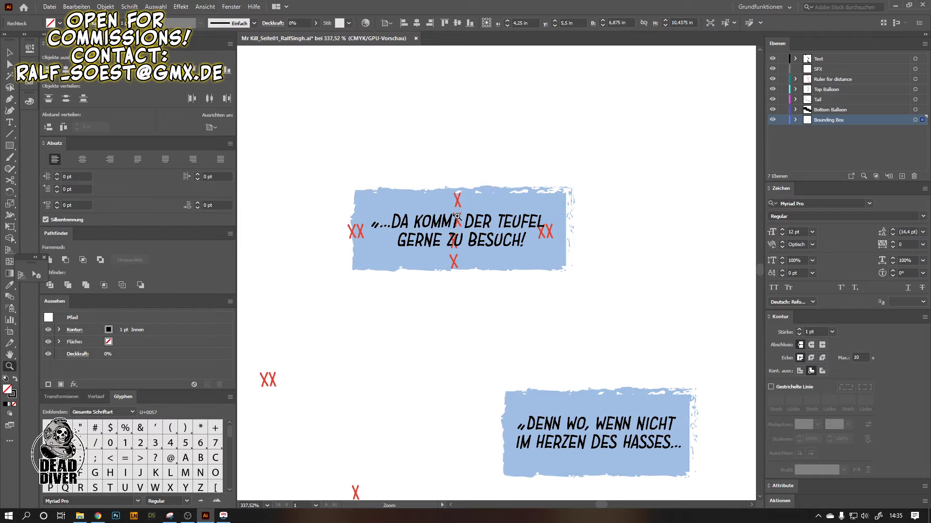
left_click_drag(494, 193, 347, 233)
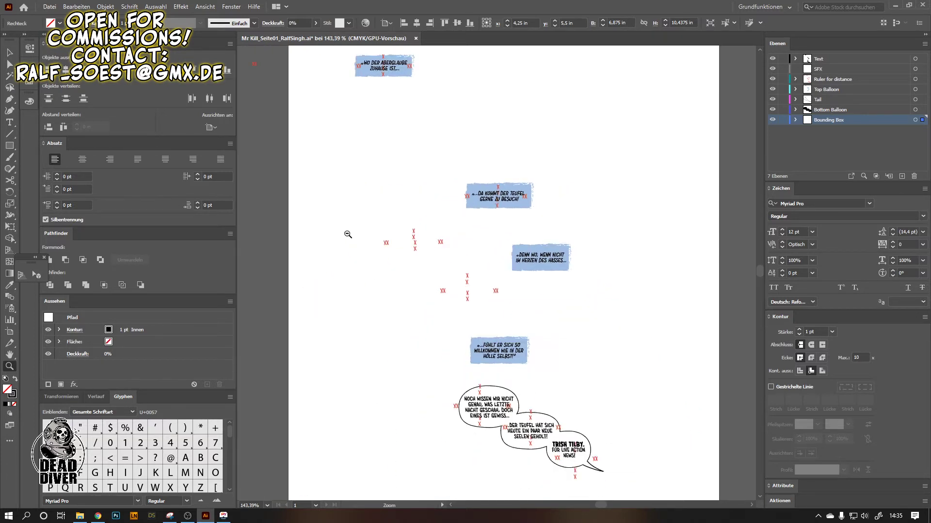
left_click_drag(505, 401, 561, 277)
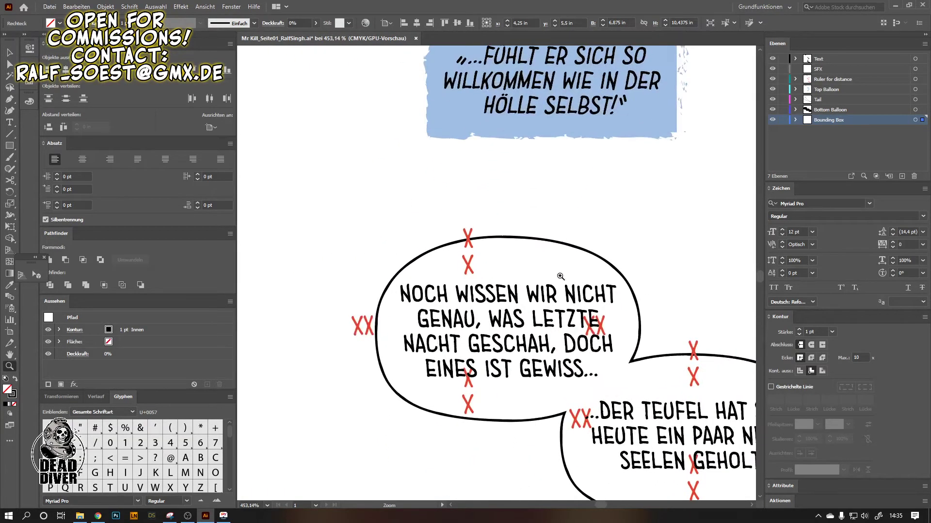
left_click_drag(467, 246, 386, 266)
left_click_drag(522, 113, 603, 150)
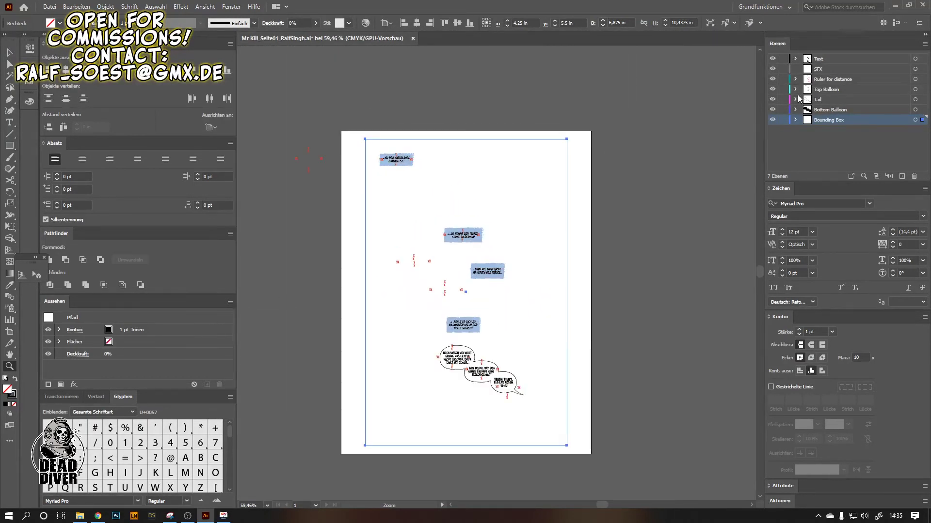
- Delete the Ruler for distance layer together with its contents
left_click(822, 83)
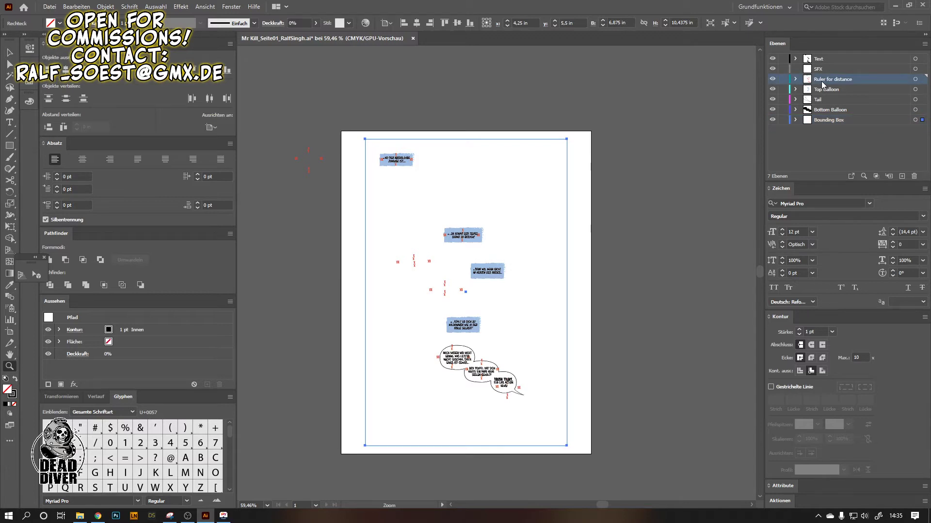
left_click(914, 176)
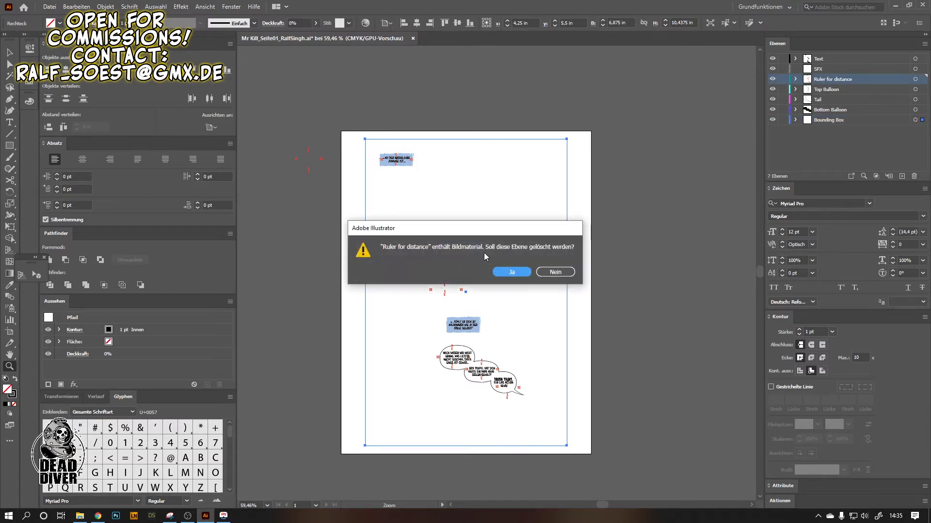
left_click(501, 274)
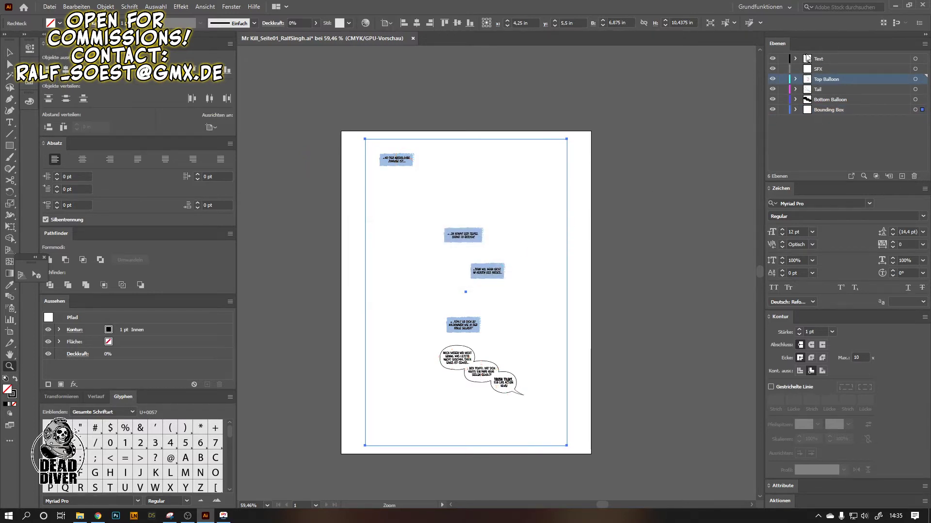
- Inspect the empty pasteboard around the page and deselect the bounding rectangle
left_click_drag(608, 129, 363, 185)
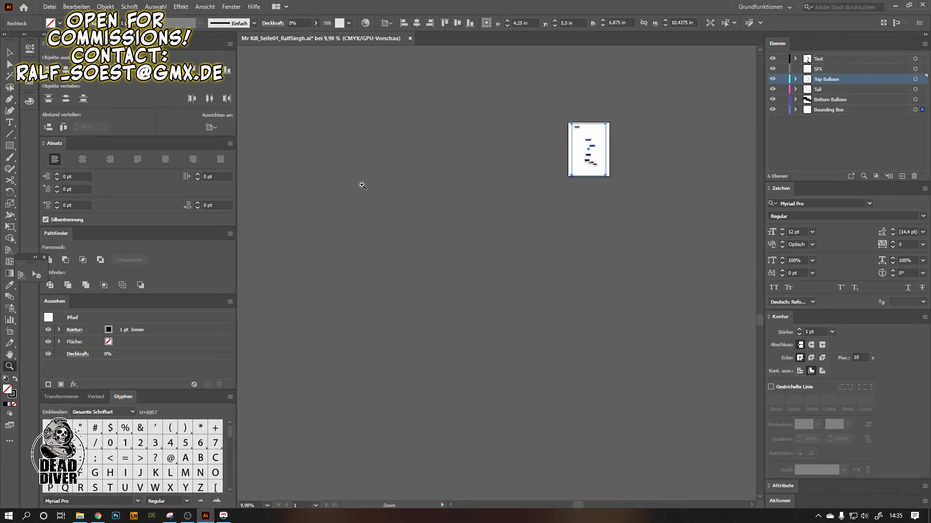
left_click_drag(582, 112, 703, 116)
left_click(10, 52)
left_click(420, 72)
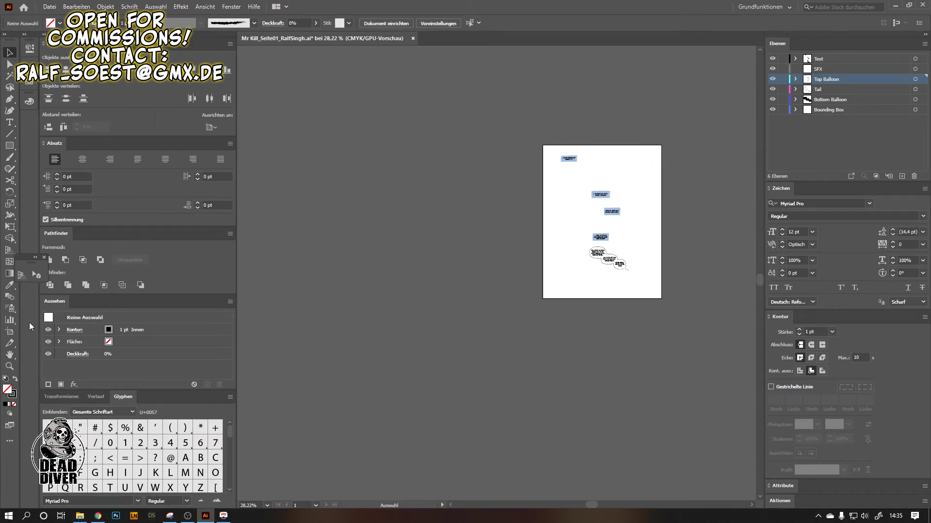
- Draw a rectangle about 2.37 by 1.98 in on the pasteboard, to the left of the page's lower part
left_click(9, 366)
left_click(656, 257)
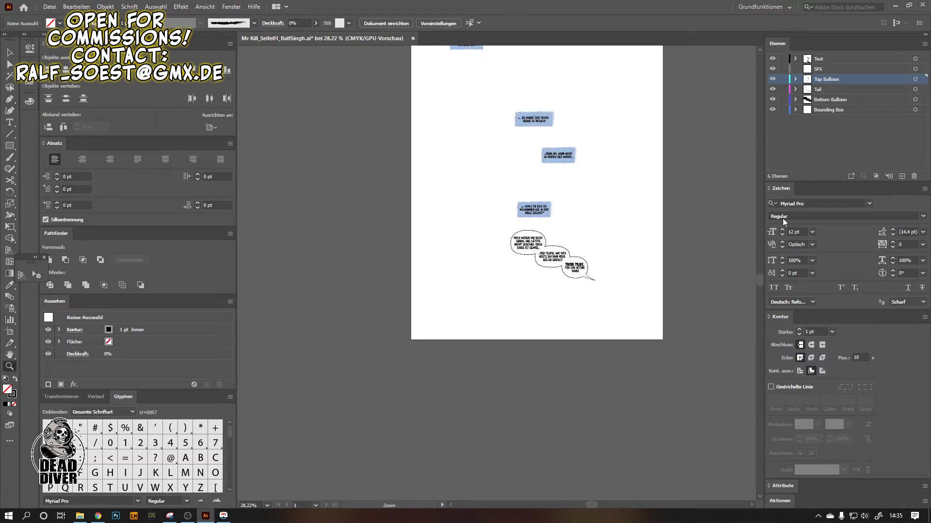
scroll(631, 252, "up", 3)
left_click(615, 254, "alt")
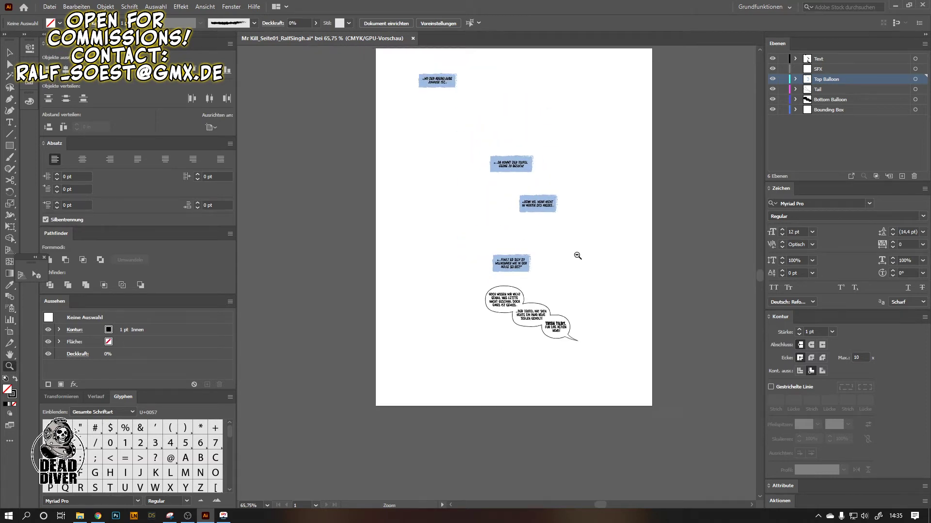
left_click(676, 319)
left_click(669, 321, "alt")
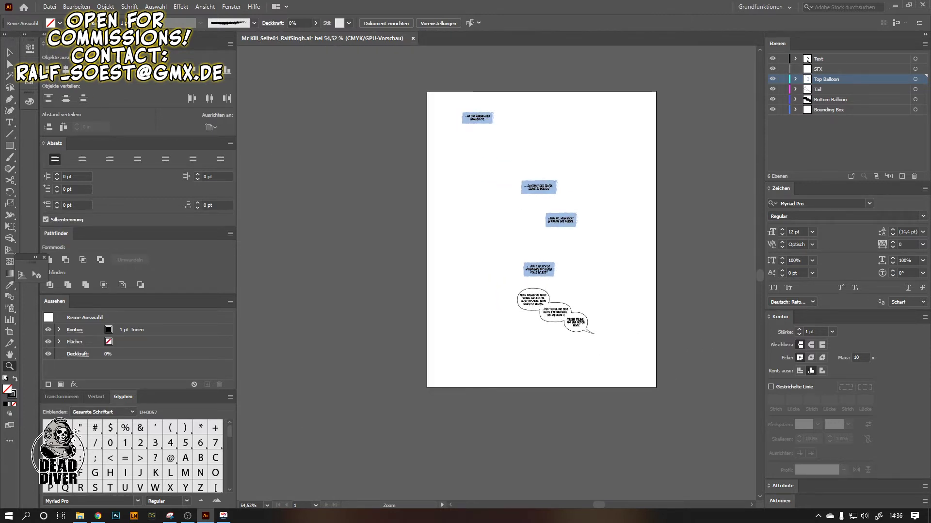
left_click(9, 145)
left_click_drag(344, 330, 408, 383)
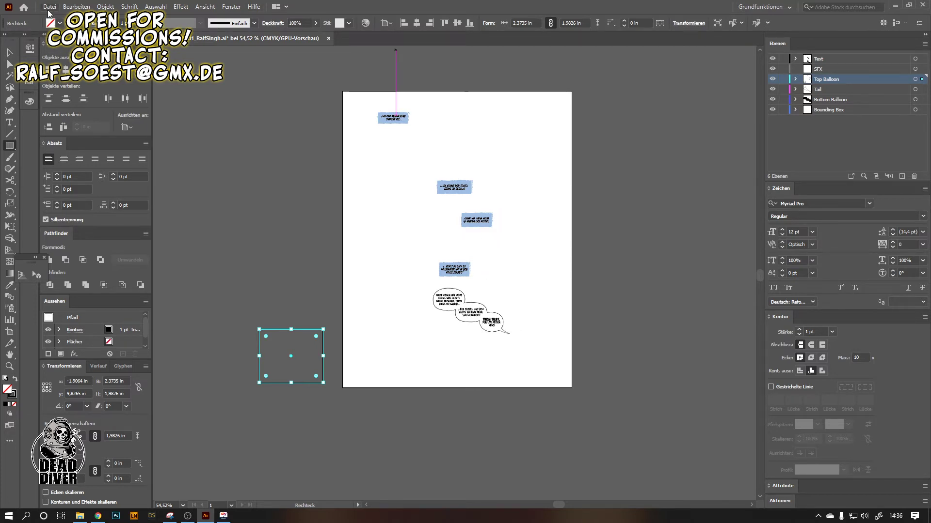
- Create a folder named FINALS inside the Lettering folder while in the Save As dialog, and close the dialog without saving
left_click(49, 6)
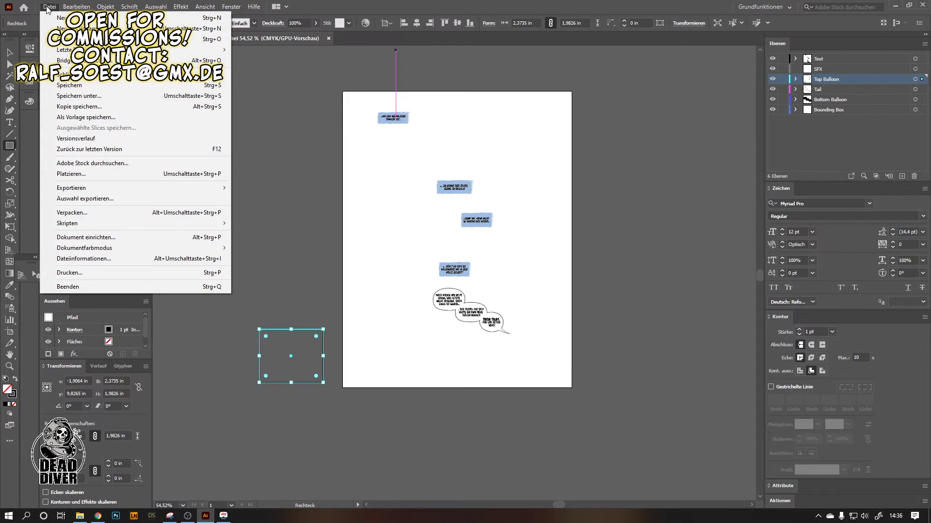
left_click(82, 96)
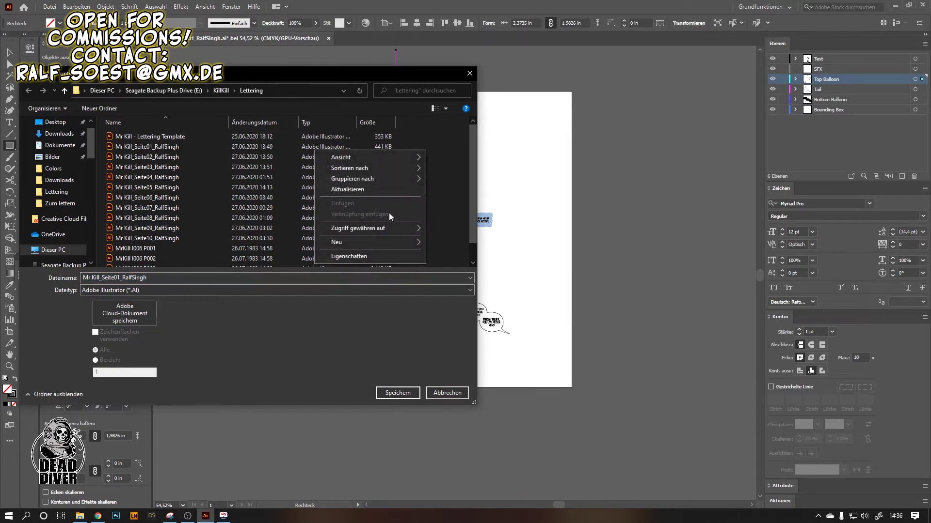
mouse_move(389, 243)
left_click(457, 242)
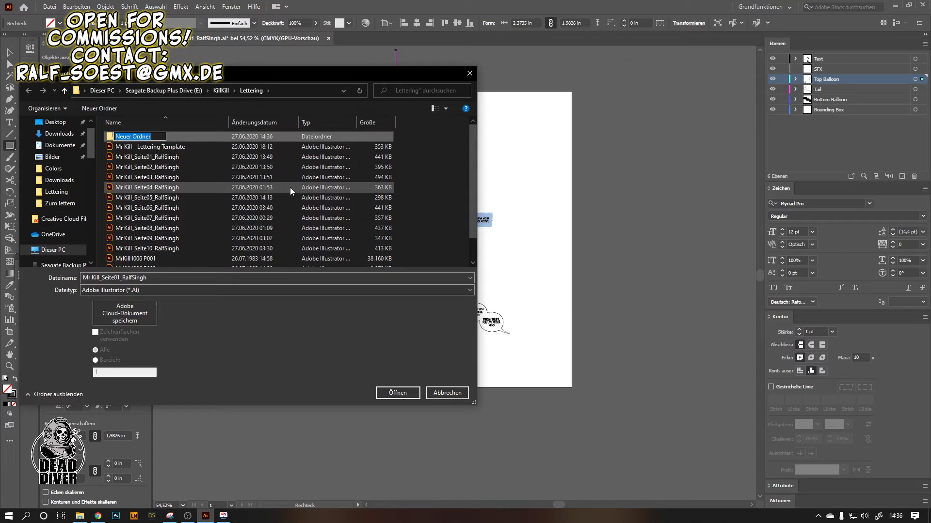
type("FINALS")
key("Return")
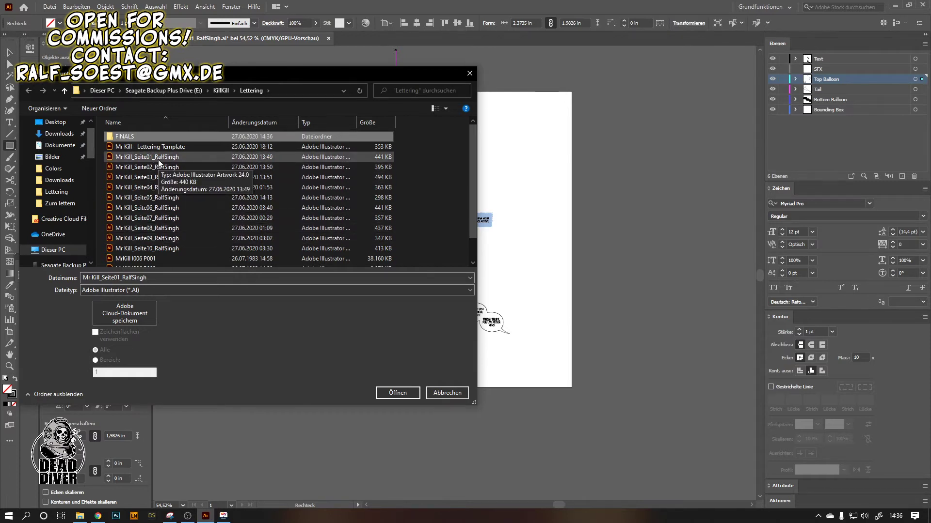
left_click_drag(188, 78, 236, 130)
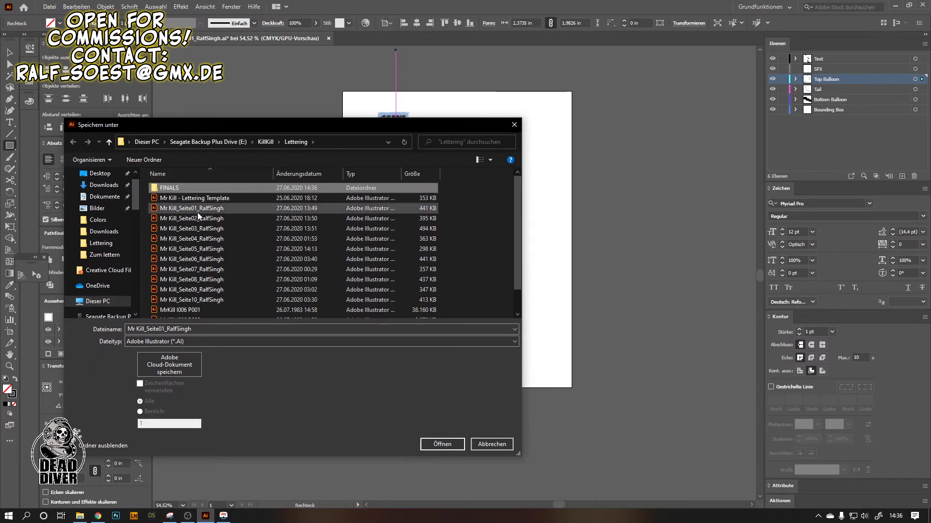
left_click_drag(230, 126, 270, 183)
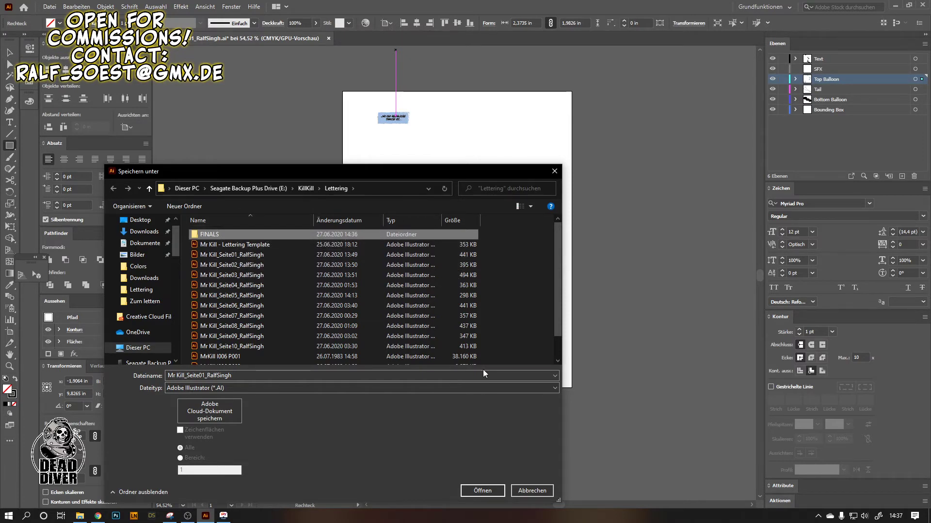
left_click(521, 491)
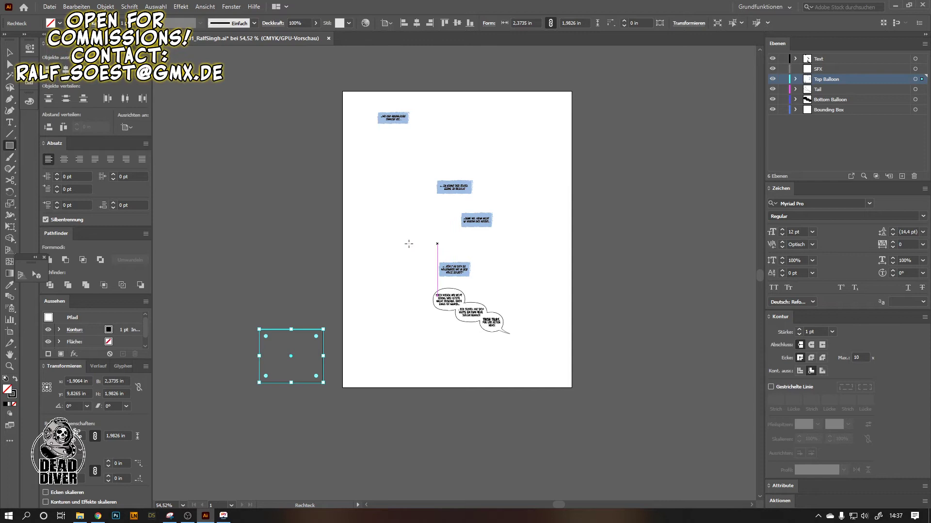
- Examine the first caption's outlined lettering up close, followed by the whole page and the rectangle on the pasteboard
left_click(9, 367)
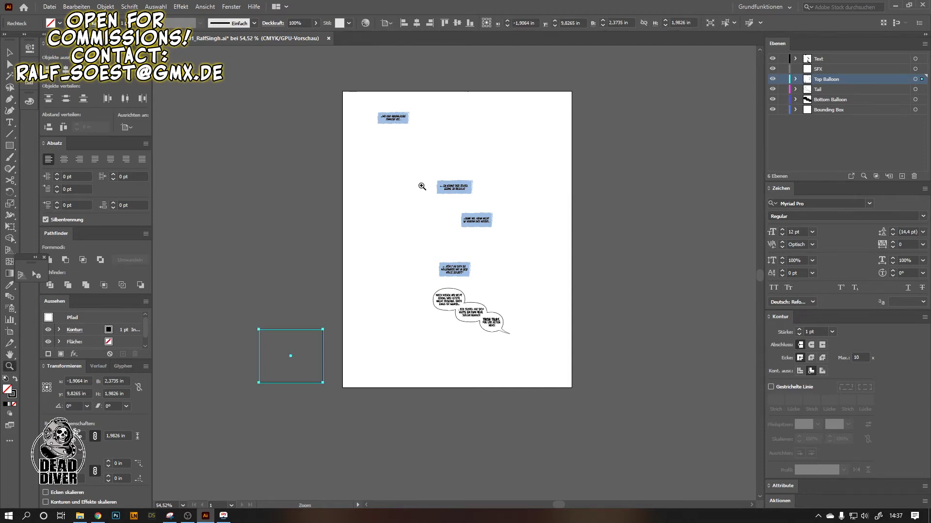
left_click_drag(424, 109, 575, 148)
left_click_drag(378, 141, 432, 136)
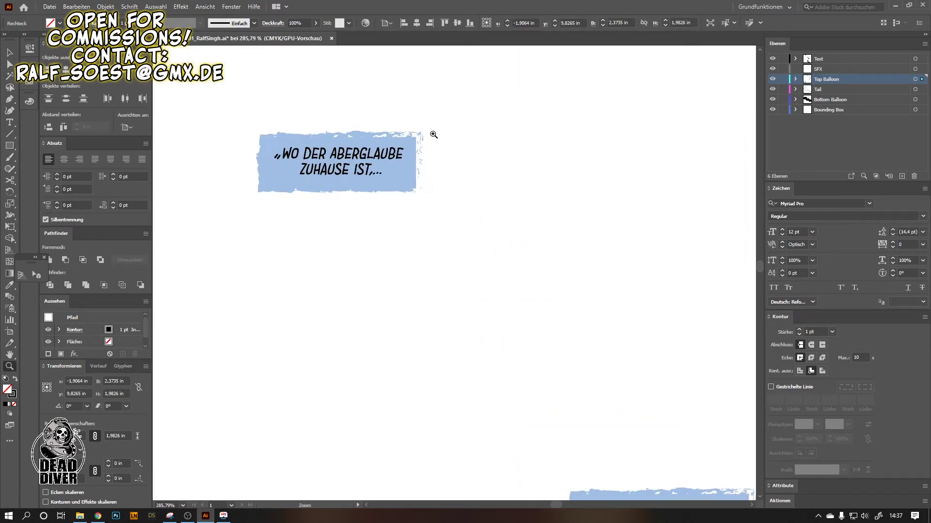
left_click(346, 115)
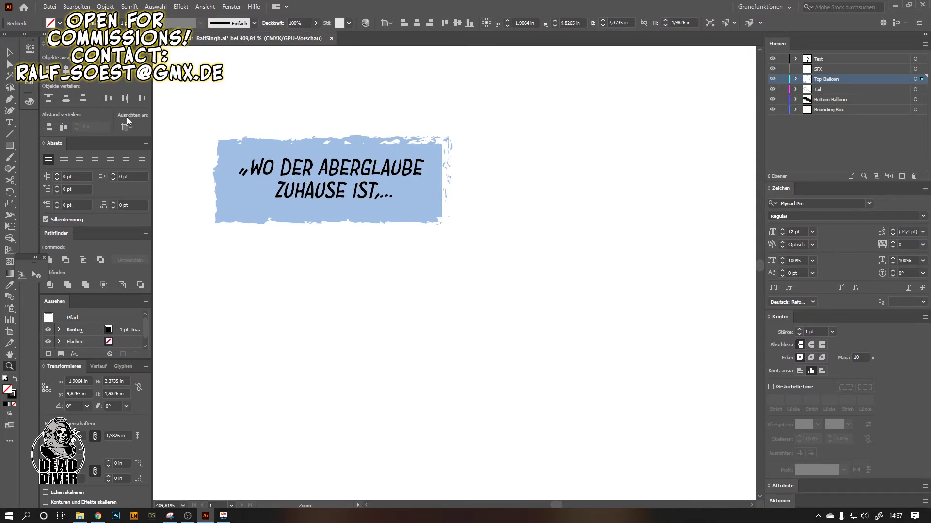
left_click(10, 52)
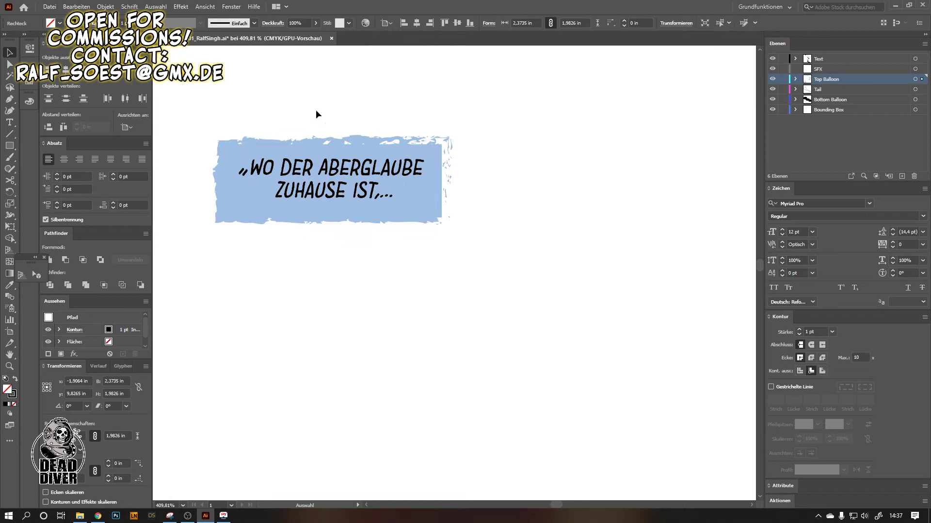
left_click(9, 366)
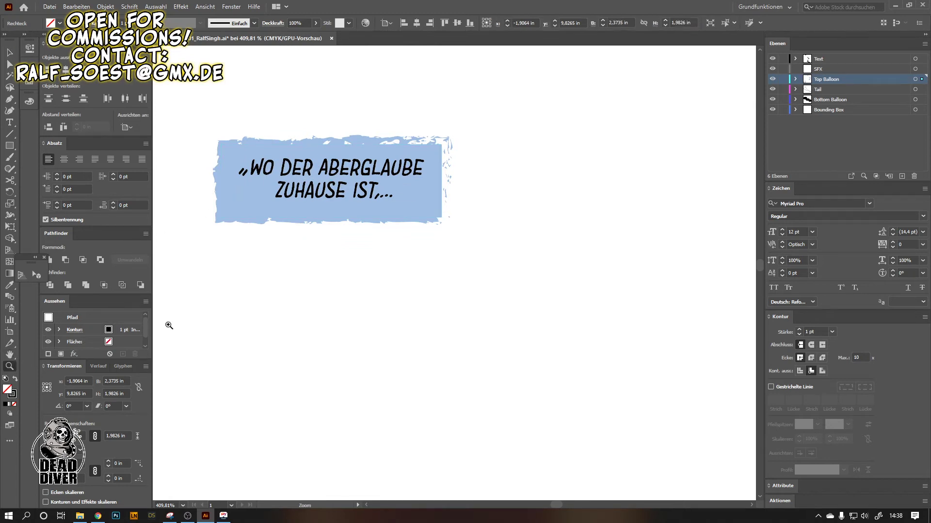
scroll(257, 285, "down", 6)
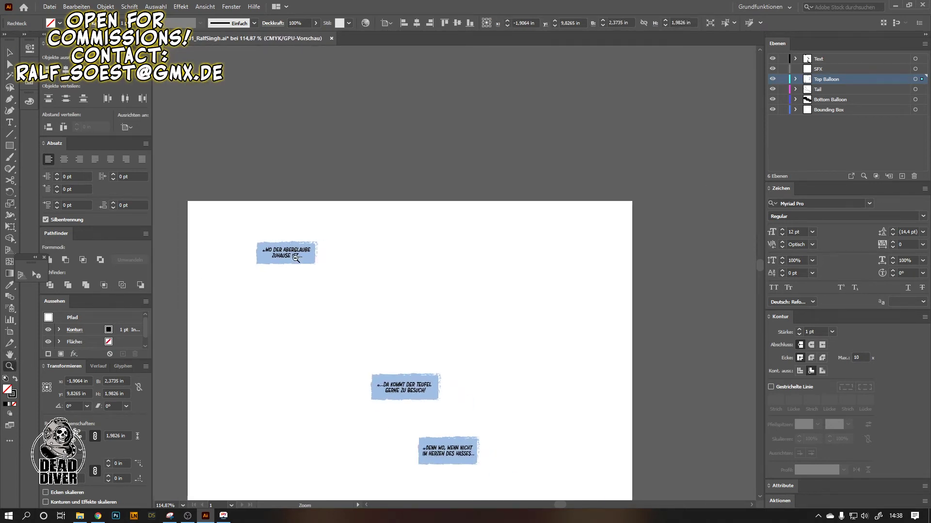
scroll(333, 326, "down", 3)
scroll(370, 305, "up", 2)
scroll(285, 318, "down", 4)
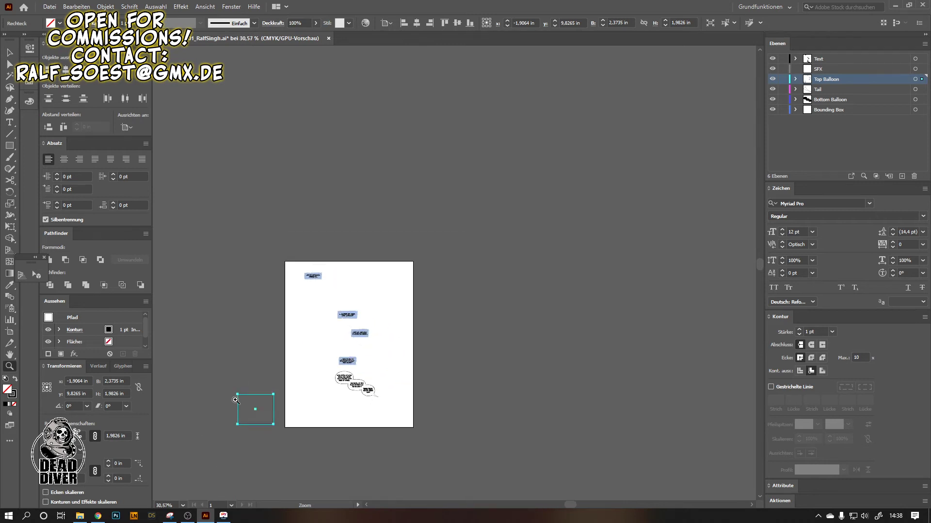
scroll(234, 438, "up", 2)
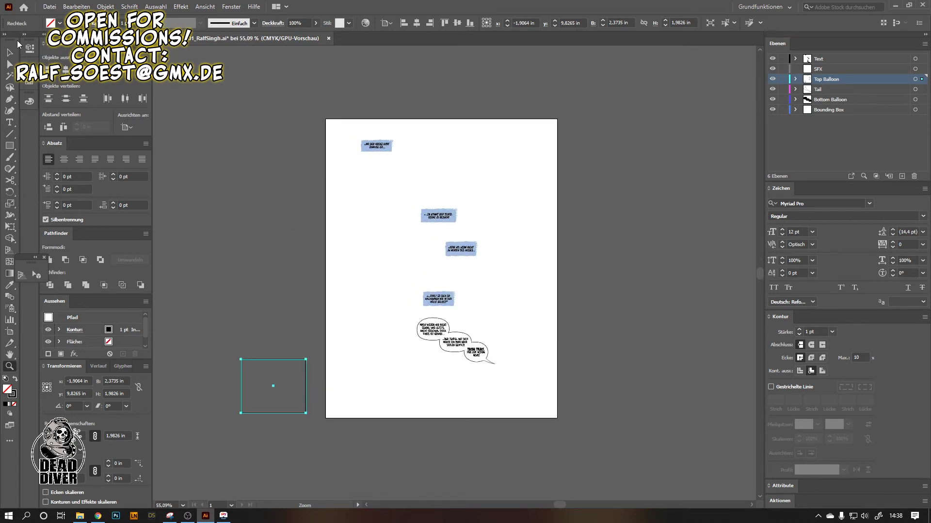
- Deselect the pasteboard rectangle and save the page 01 lettering in the FINALS folder as an Illustrator 2020 file without PDF compatibility
left_click(9, 53)
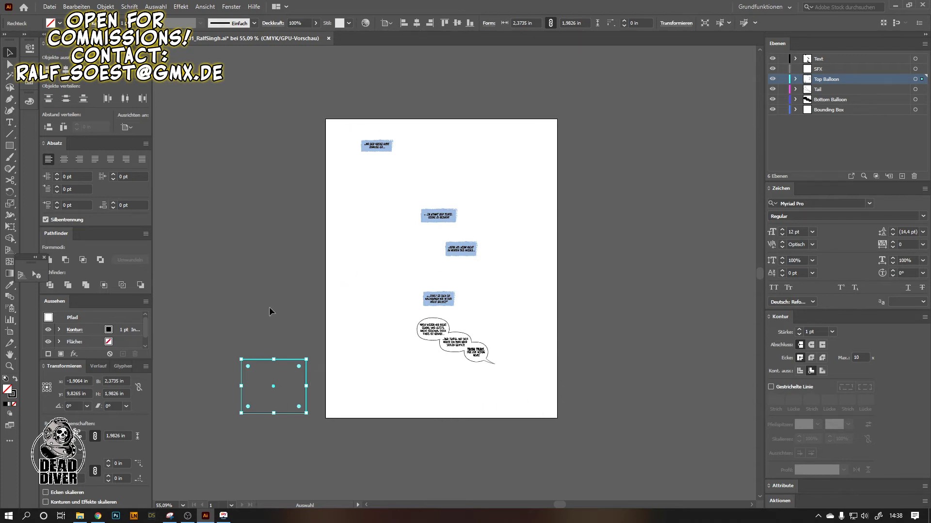
left_click(270, 374)
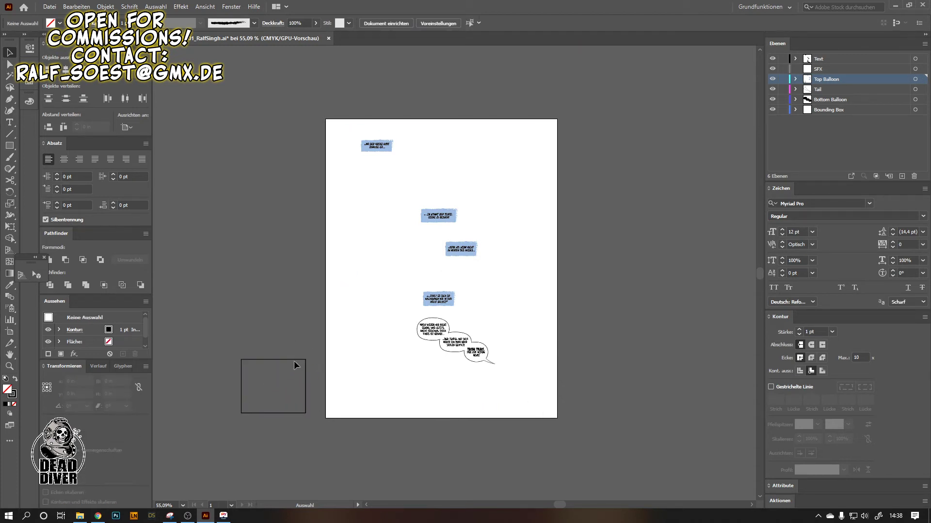
left_click(49, 7)
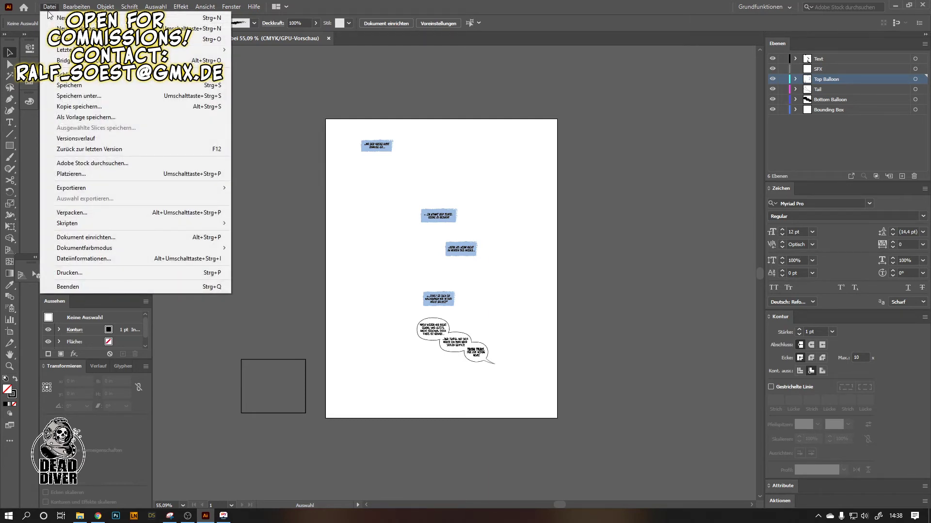
left_click(80, 96)
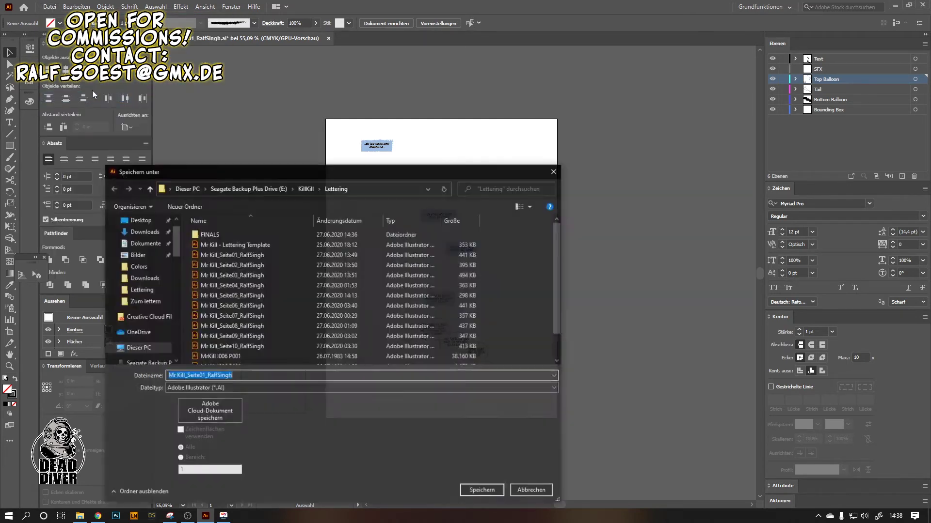
double_click(215, 236)
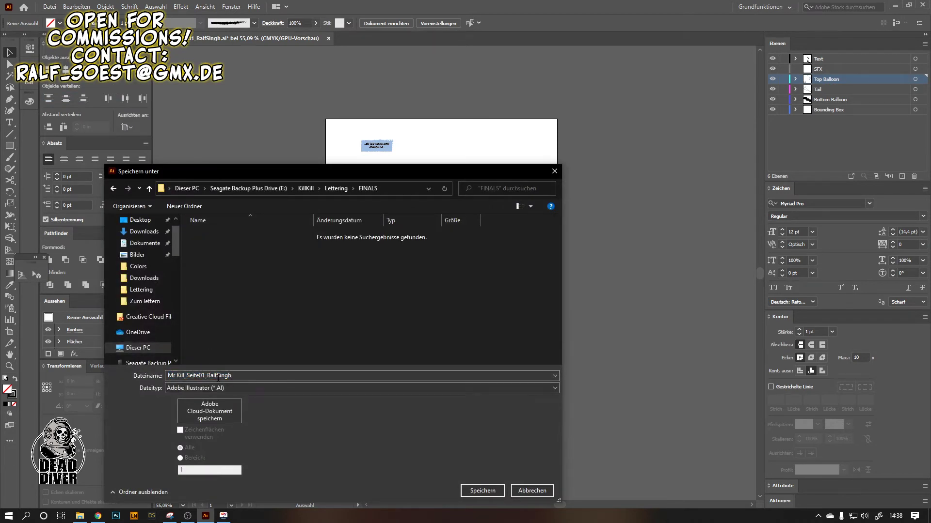
left_click(485, 490)
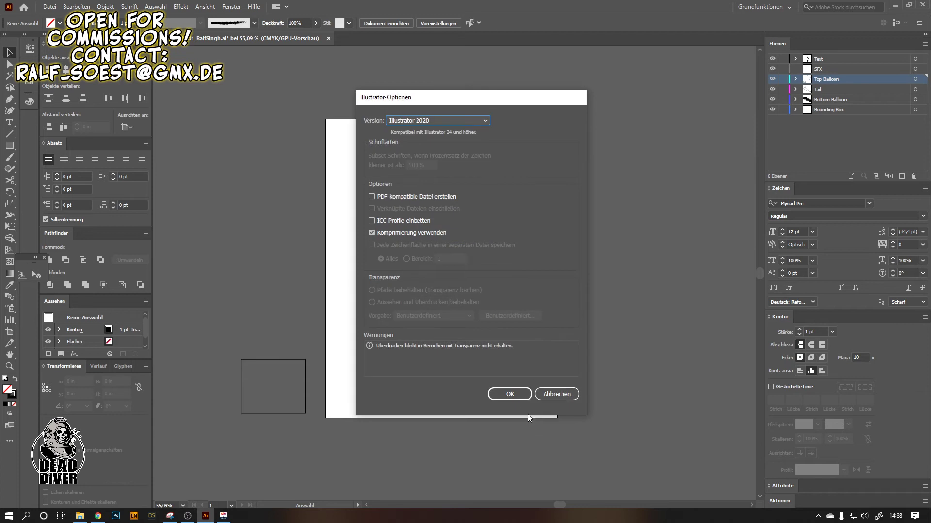
left_click(512, 395)
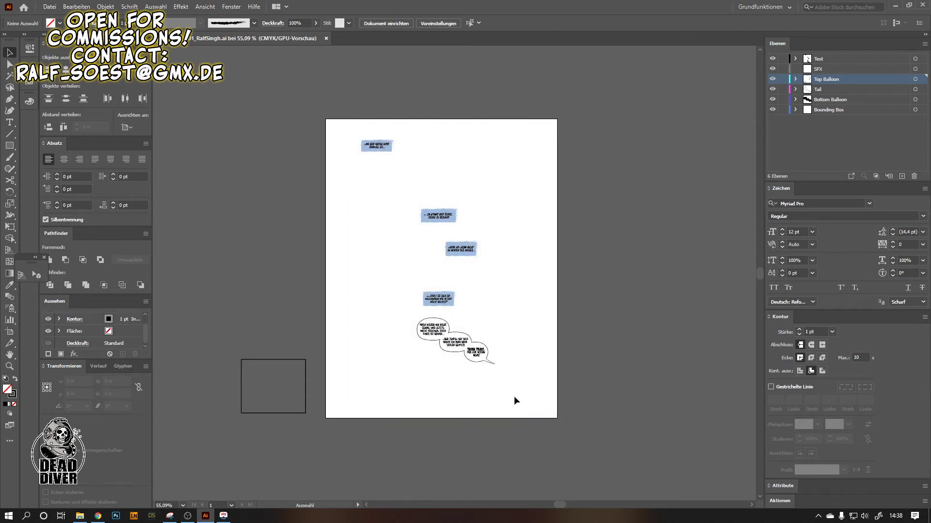
- Switch to Photoshop and open the recent artwork file 1v2.tif, enlarged to show the comic page
left_click(112, 517)
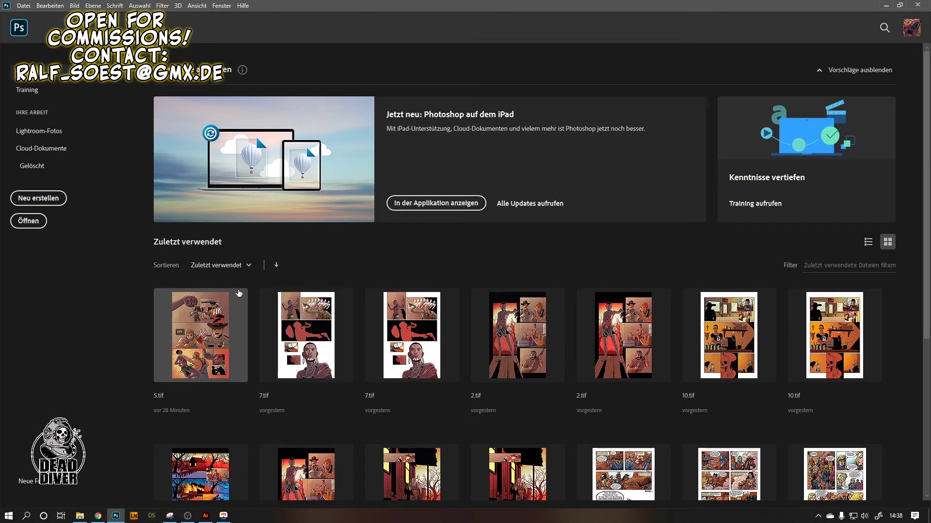
scroll(254, 270, "down", 4)
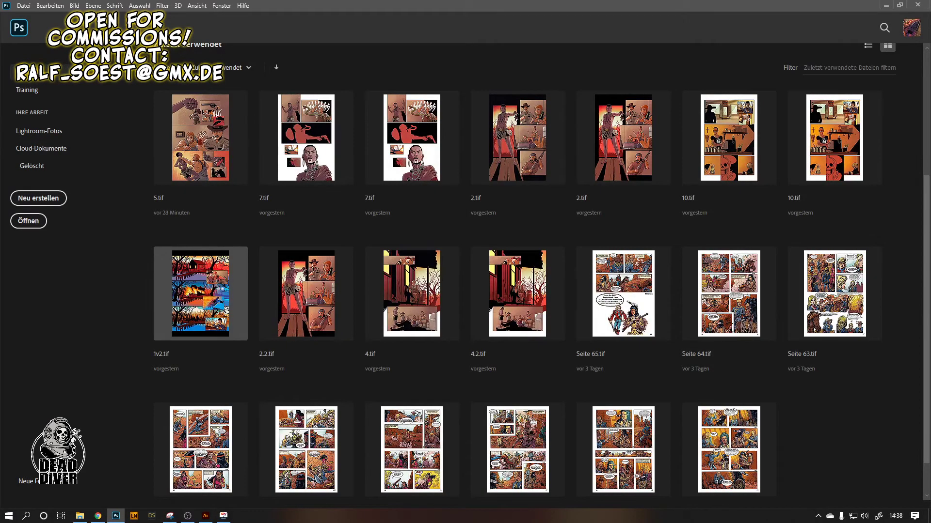
left_click(223, 286)
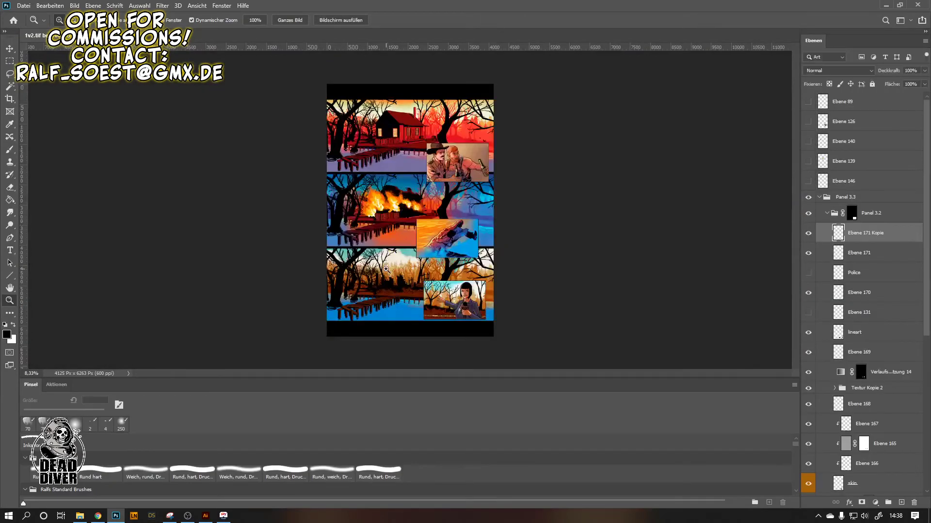
key("ctrl+0")
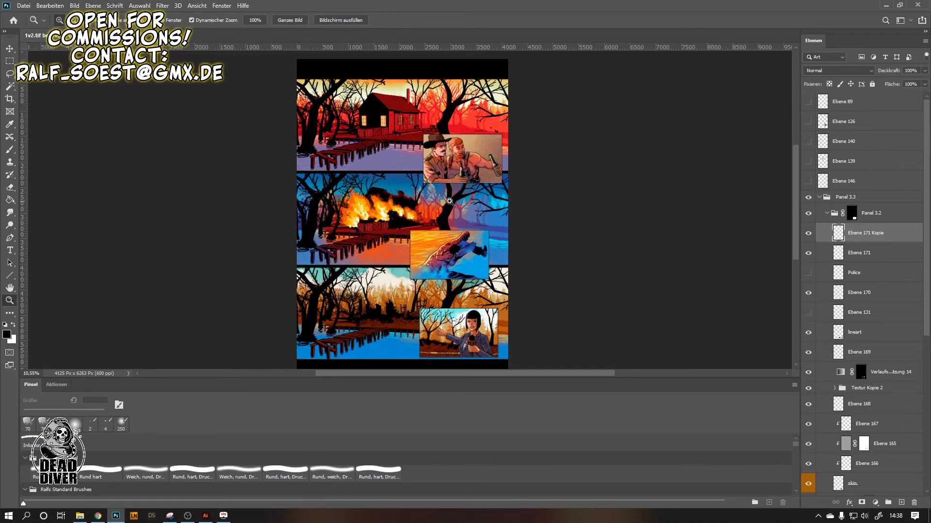
- Try to place the page 01 lettering file from the FINALS folder as an embedded smart object on the artwork
left_click(25, 7)
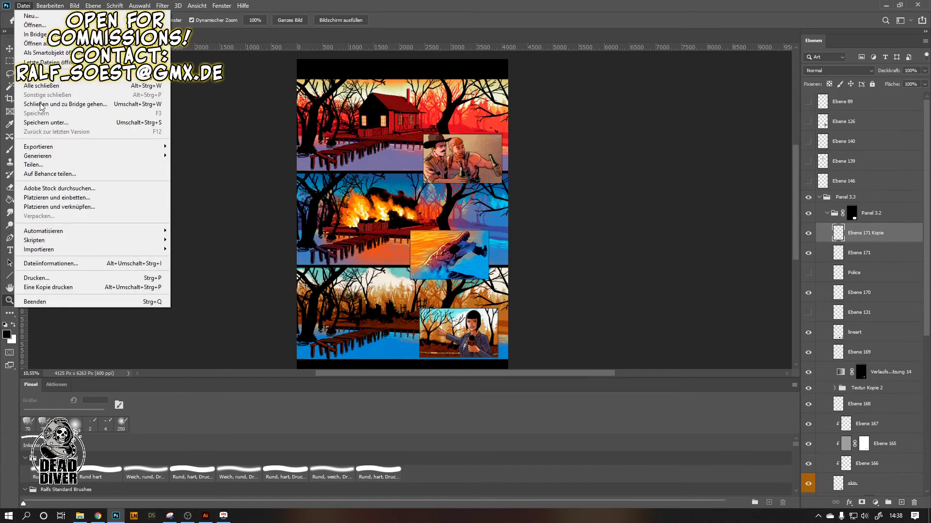
left_click(61, 198)
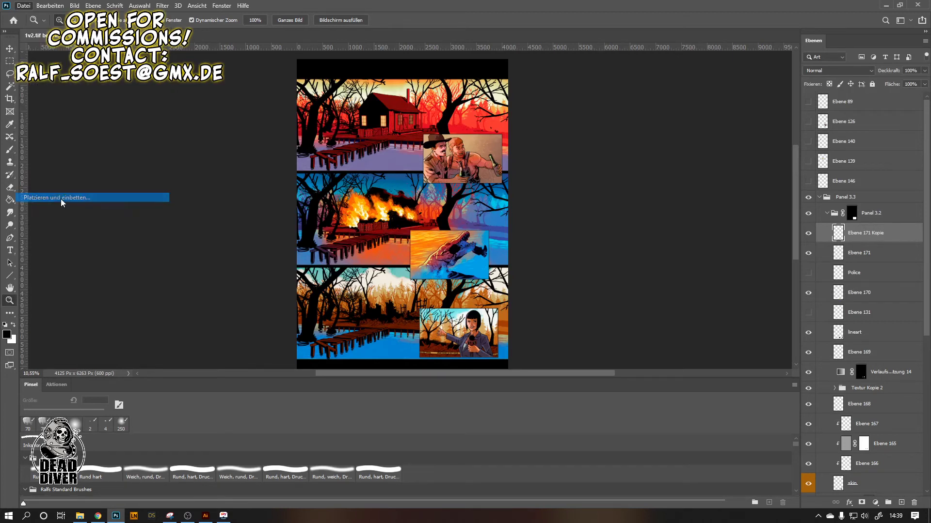
double_click(170, 124)
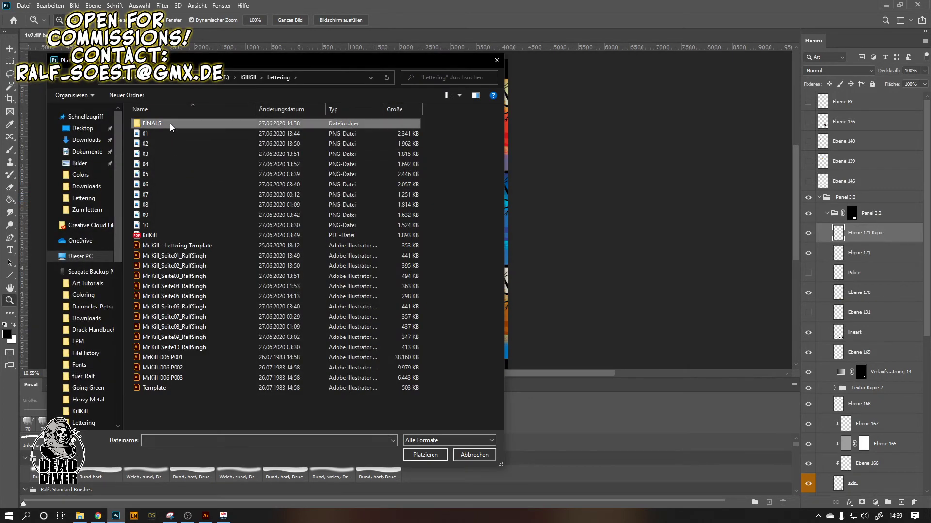
left_click(173, 124)
double_click(172, 123)
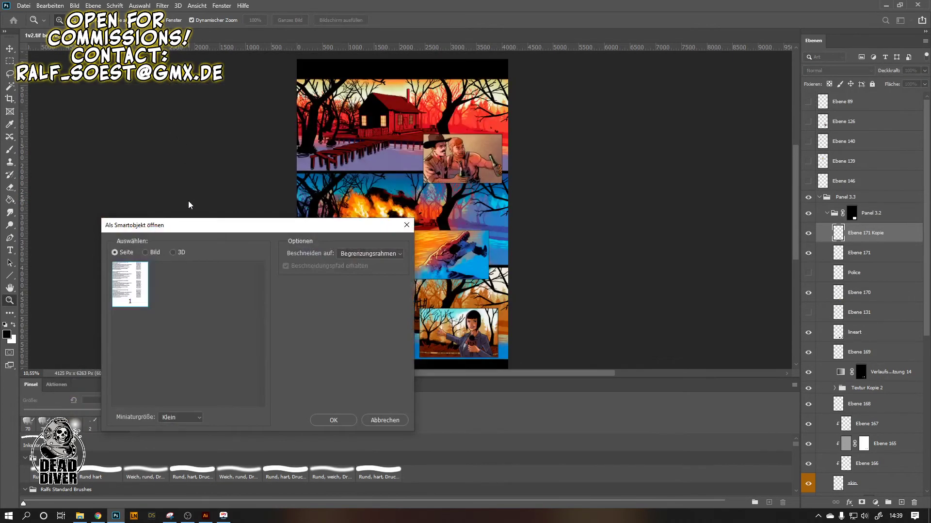
left_click(382, 419)
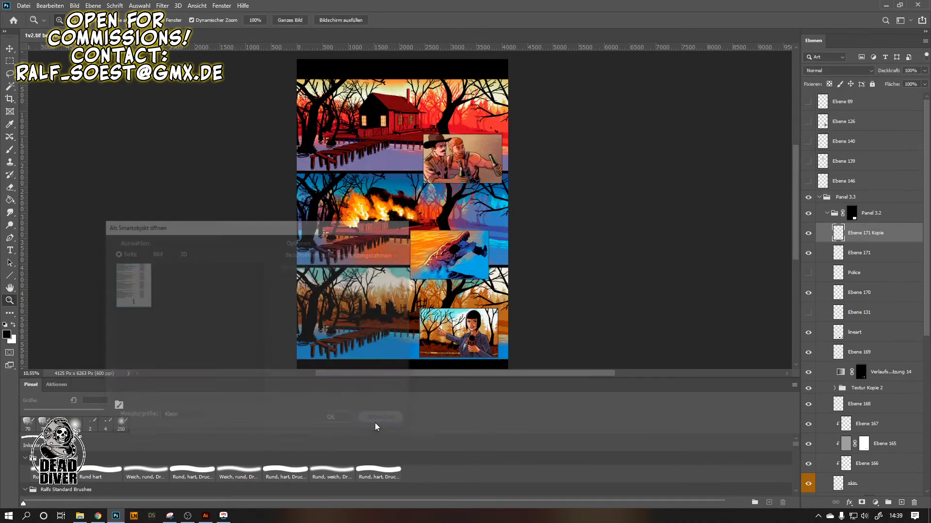
- Switch to Illustrator and save the page 01 lettering over the existing FINALS file as Illustrator 2020 with PDF compatibility enabled
left_click(206, 515)
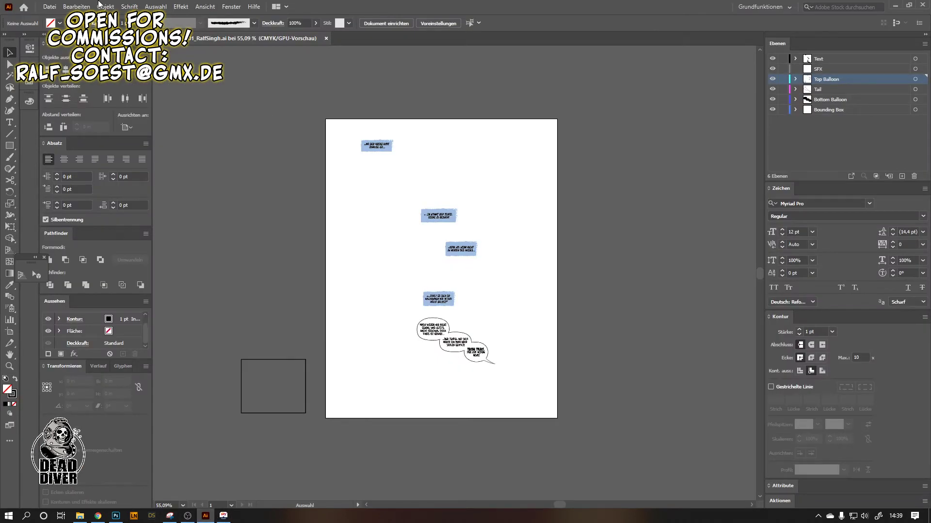
left_click(49, 6)
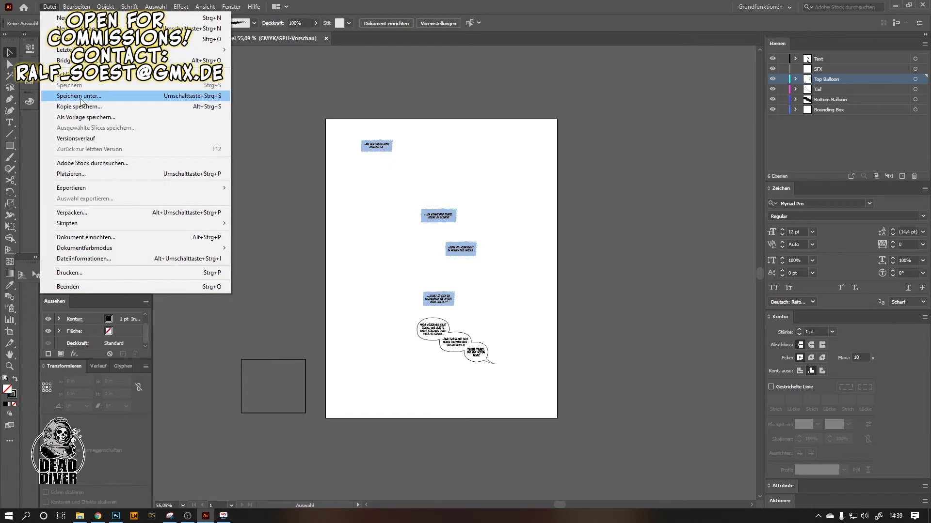
left_click(81, 97)
left_click(225, 237)
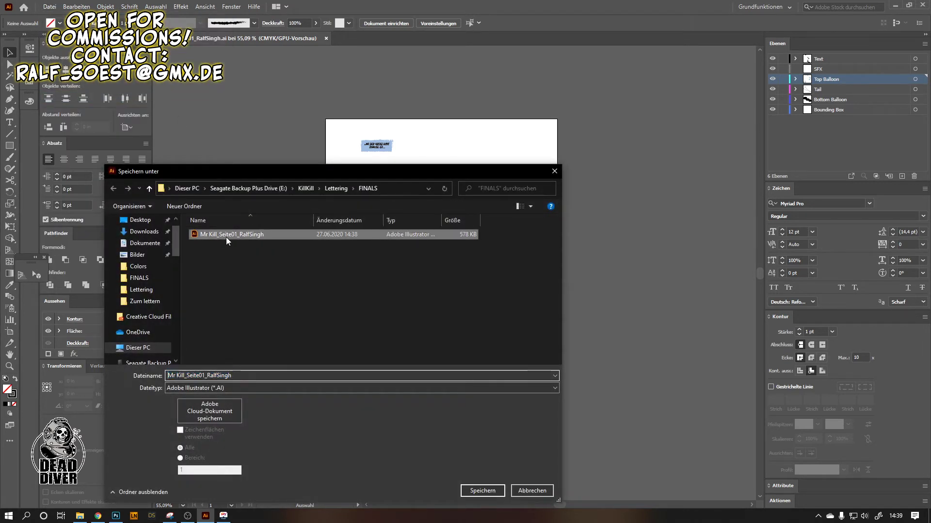
left_click(488, 493)
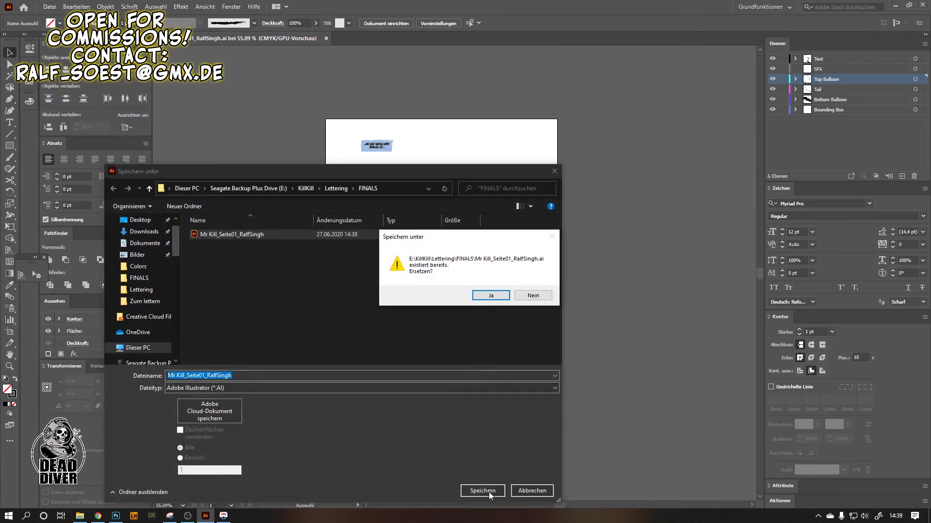
left_click(486, 293)
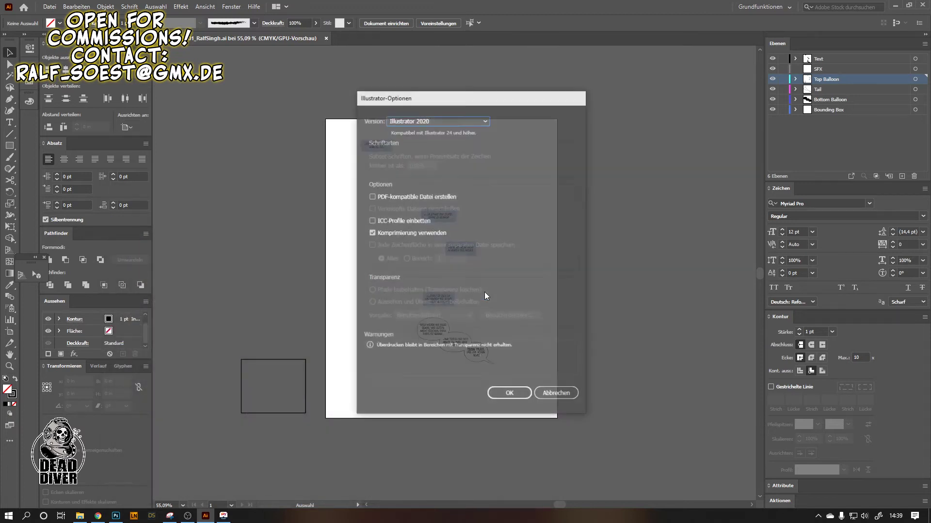
left_click(372, 196)
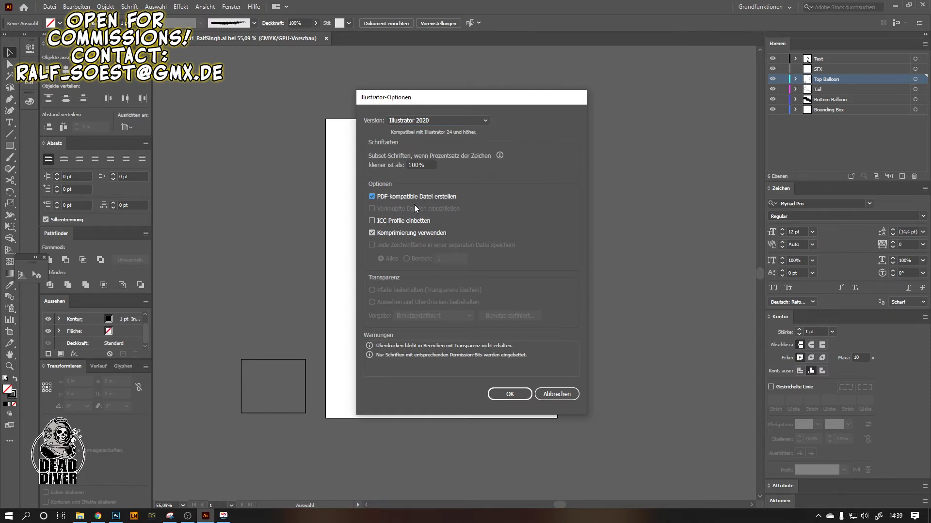
left_click(519, 397)
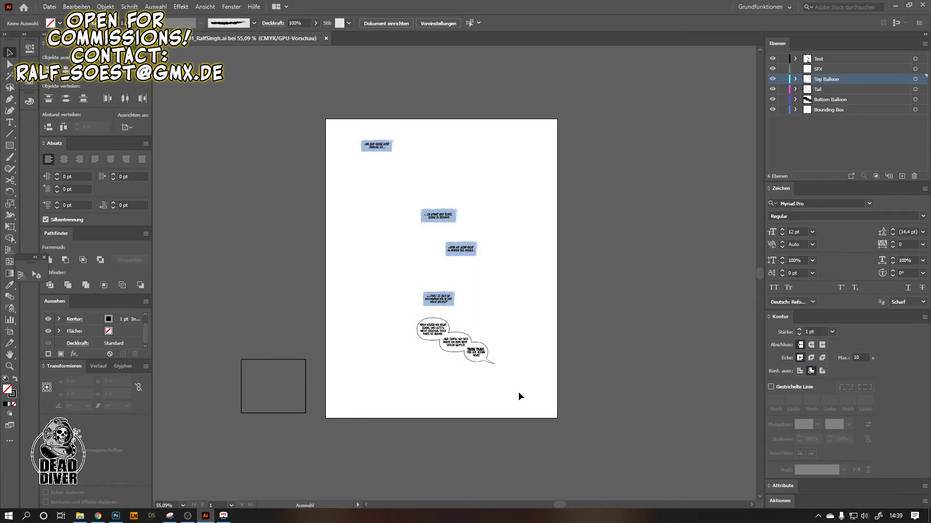
- Switch to Photoshop, embed the page 01 lettering file from FINALS on the artwork and move its layer to the top of the layer stack
left_click(115, 516)
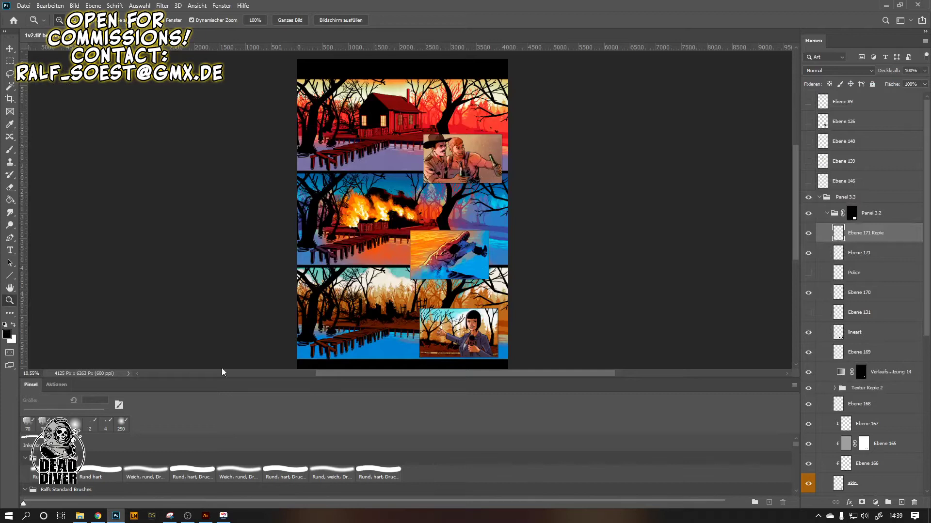
left_click(23, 6)
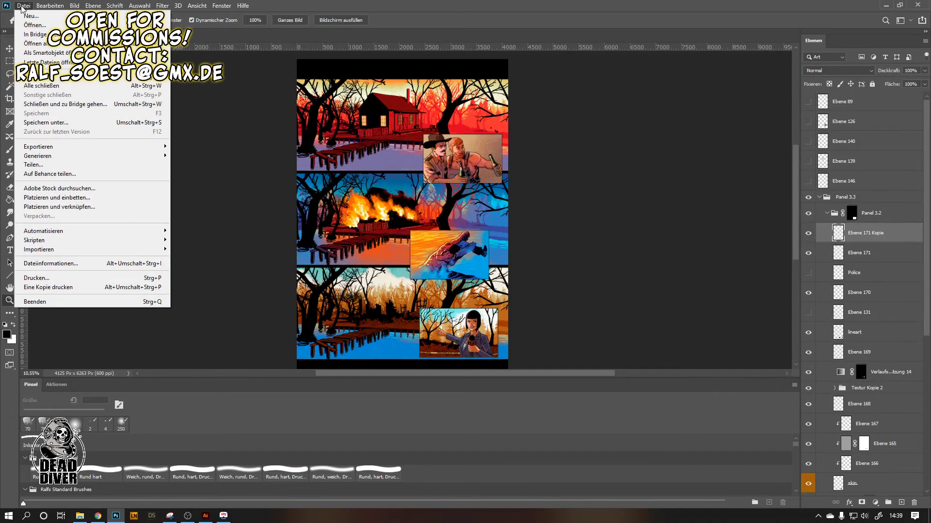
left_click(61, 198)
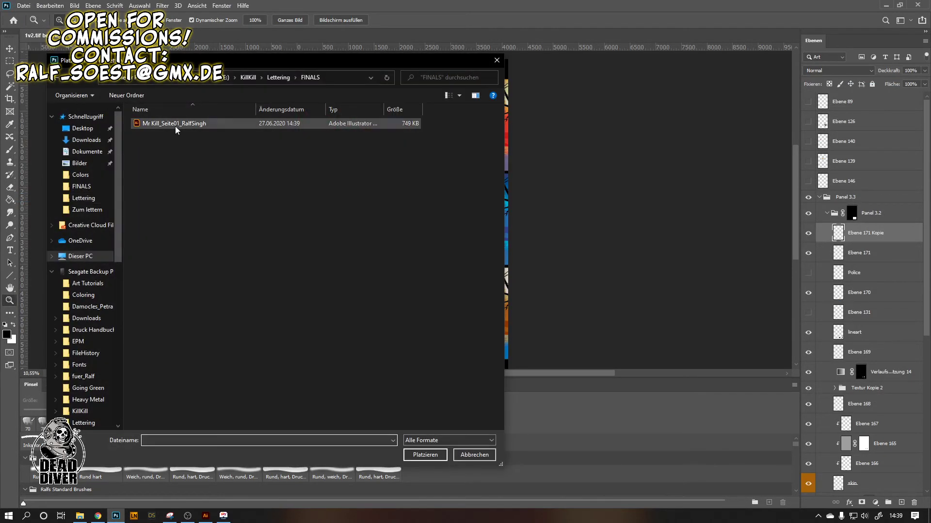
double_click(177, 129)
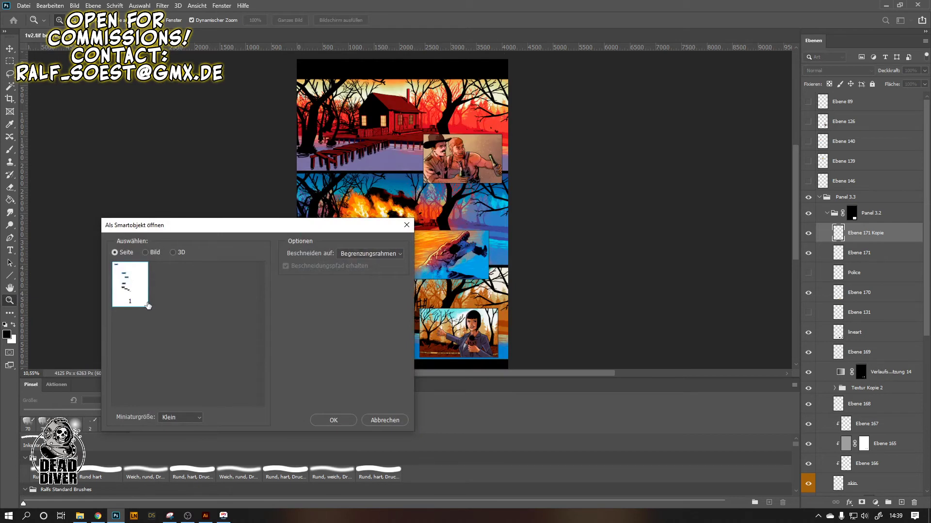
double_click(141, 302)
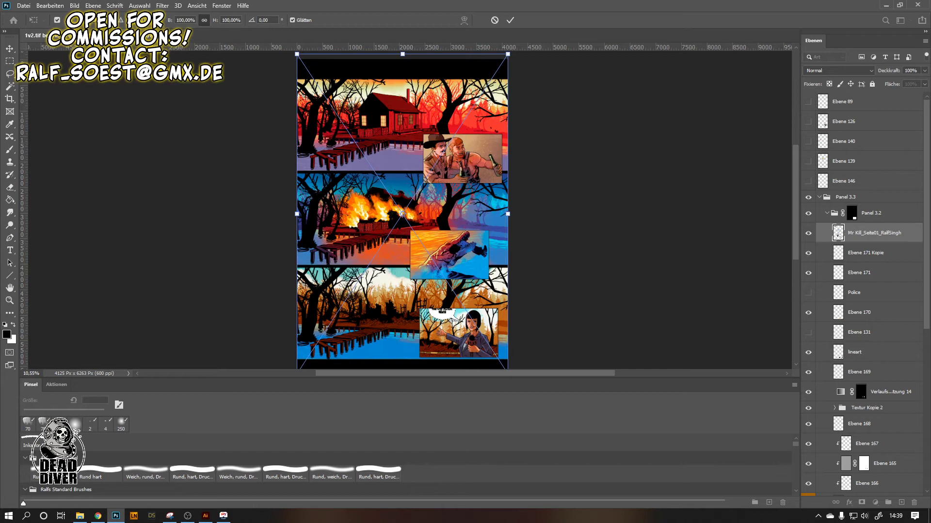
scroll(251, 114, "down", 2)
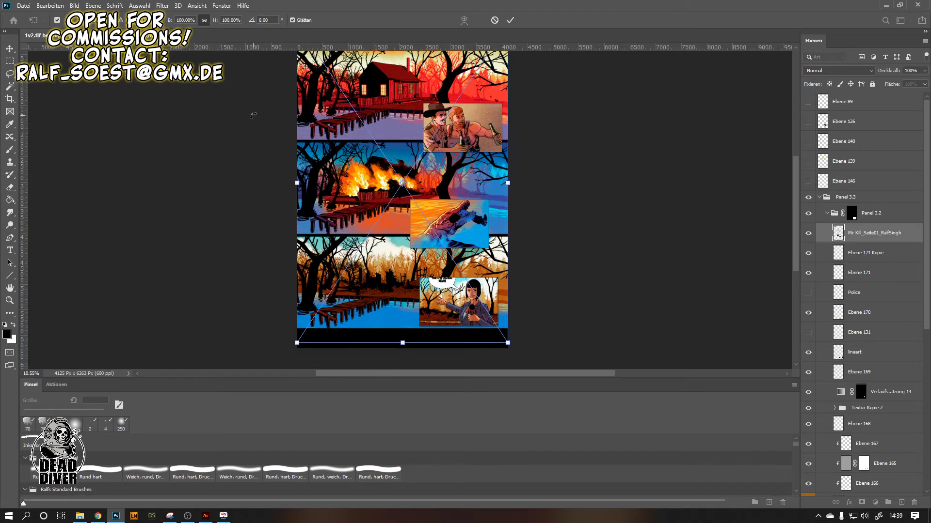
left_click(10, 61)
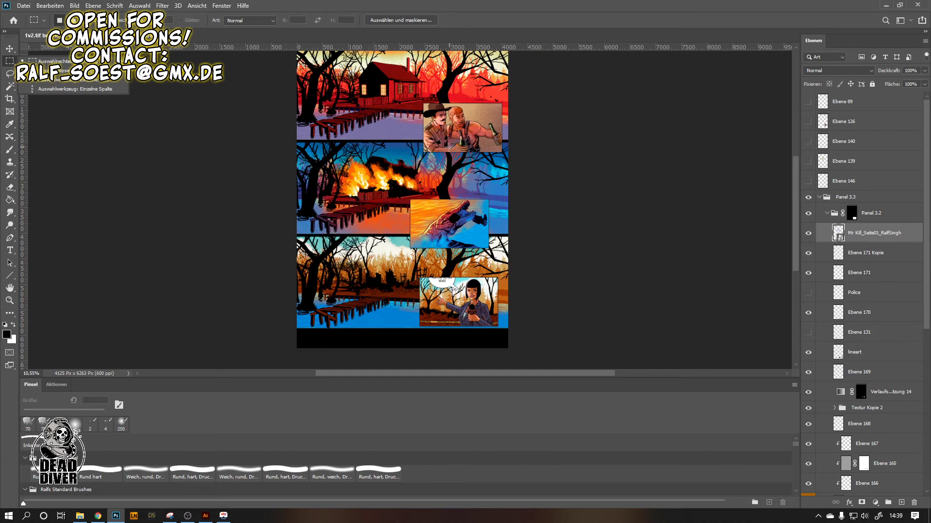
left_click_drag(856, 236, 849, 97)
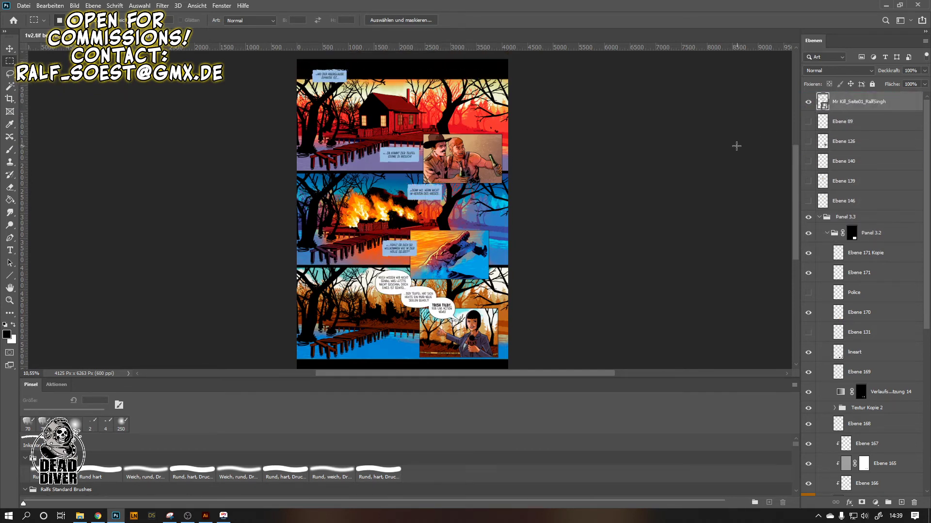
scroll(737, 146, "up", 1)
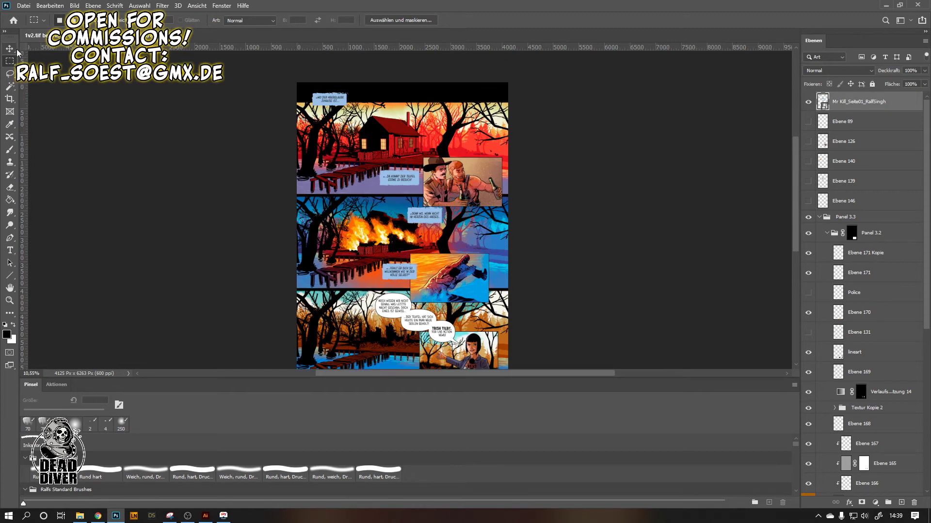
- Try to reposition the placed lettering smart object on the artwork with Free Transform
right_click(419, 161)
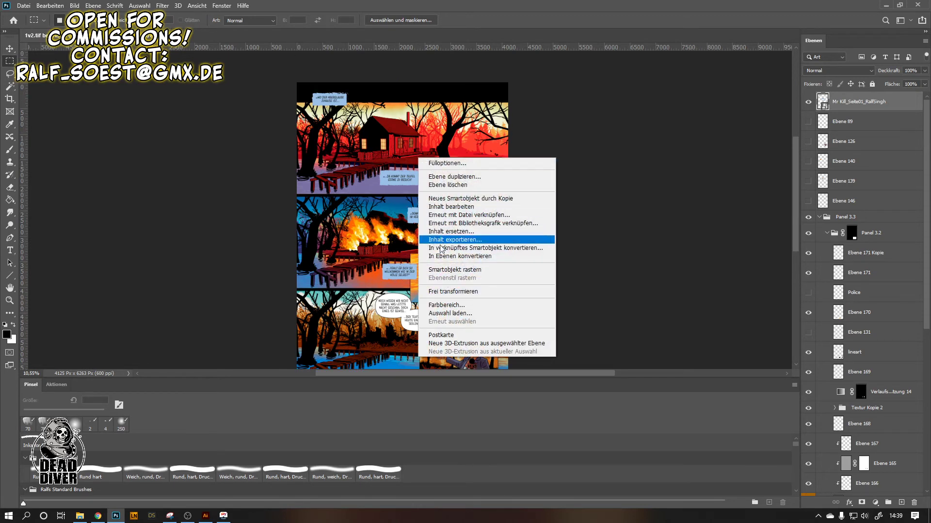
left_click(443, 291)
left_click_drag(398, 252, 545, 212)
scroll(397, 252, "down", 3)
scroll(398, 238, "up", 1)
key("Return")
key("m")
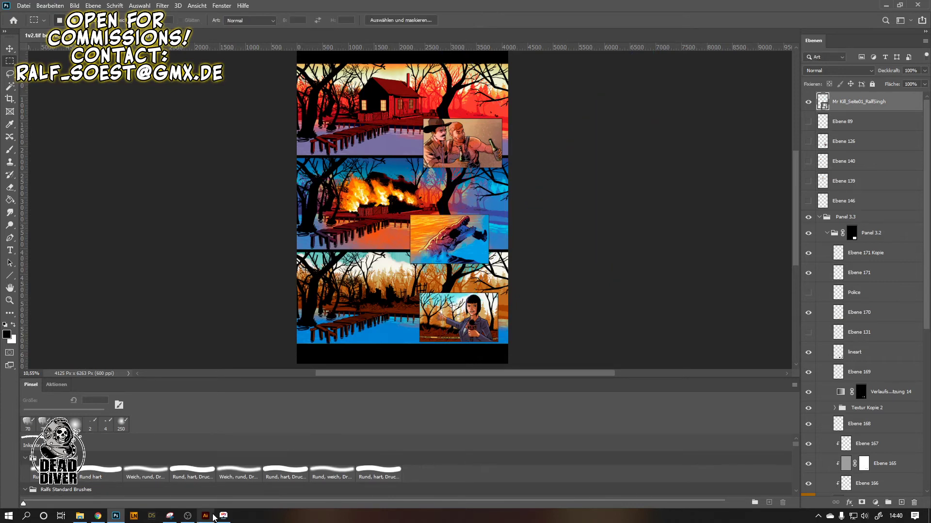
- Switch to Illustrator, swap the pasteboard rectangle's stroke and fill to make it solid black, and move it about 1.41 in sideways onto the artboard's edge
left_click(213, 517)
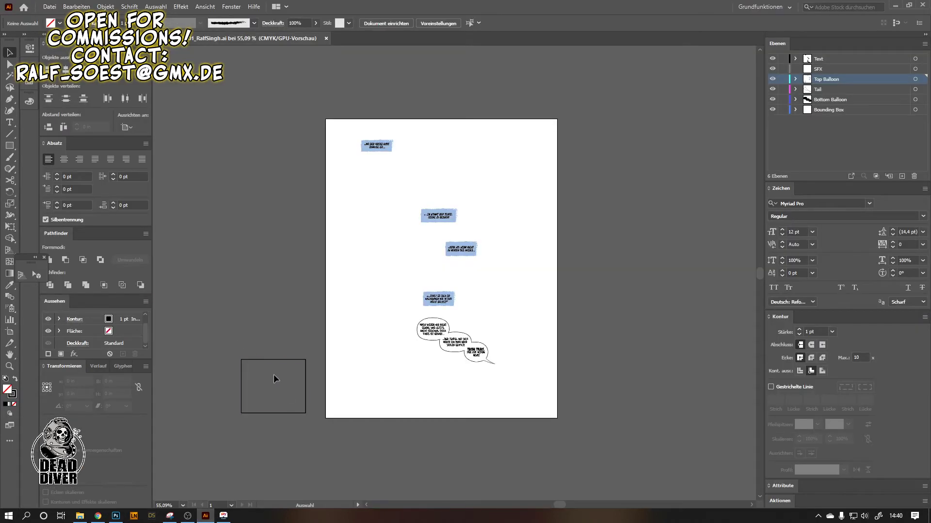
left_click(277, 360)
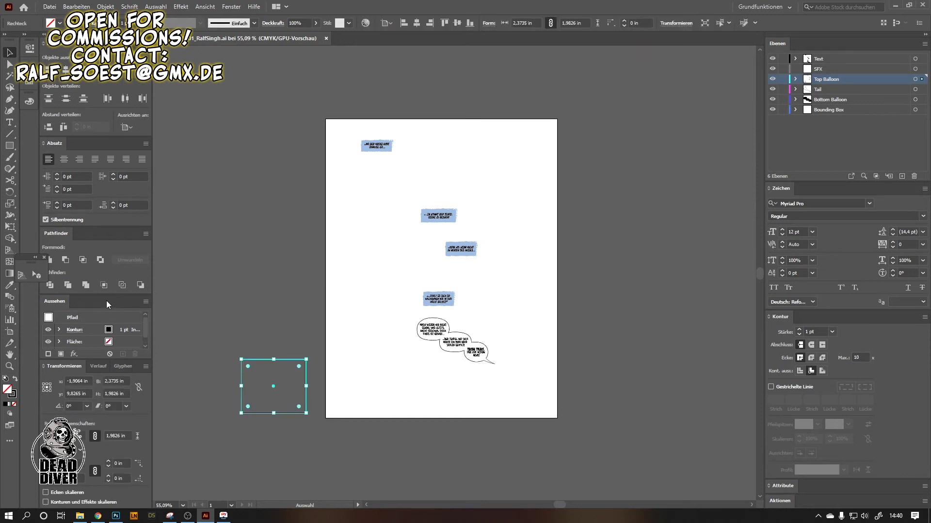
left_click(16, 379)
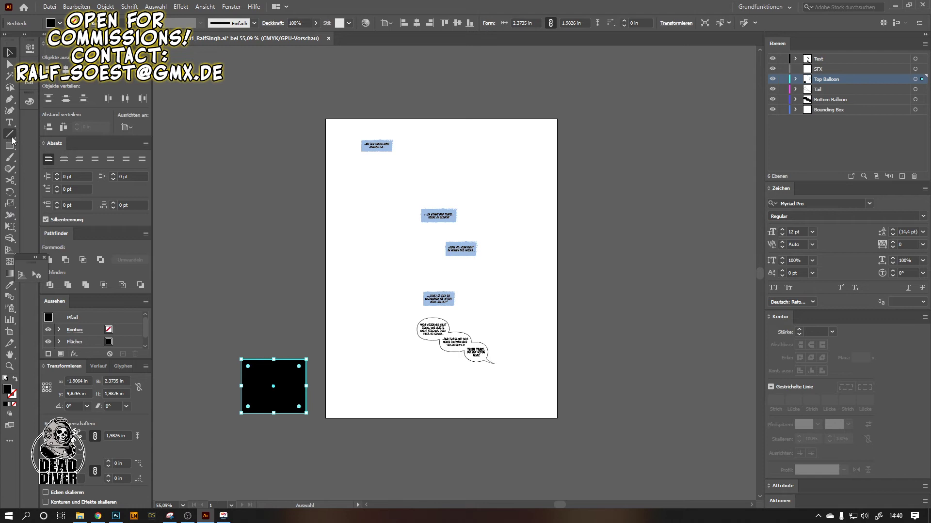
left_click_drag(270, 381, 308, 376)
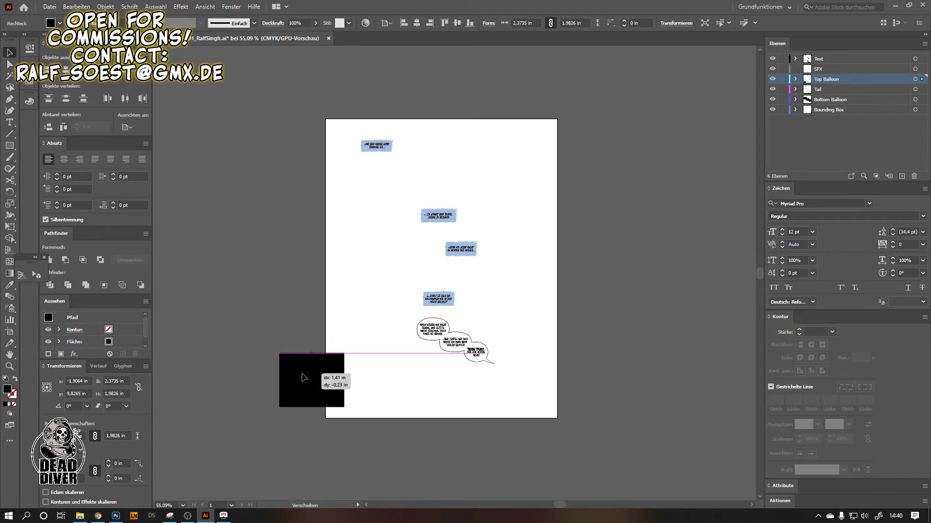
left_click(238, 303)
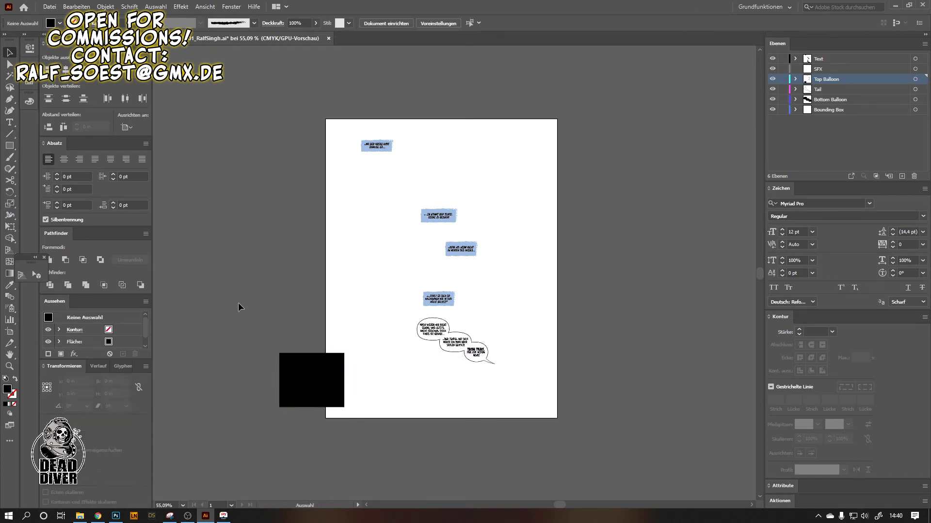
- Save the lettering with the black rectangle over the existing FINALS file as Illustrator 2020, keeping PDF compatibility
left_click(49, 7)
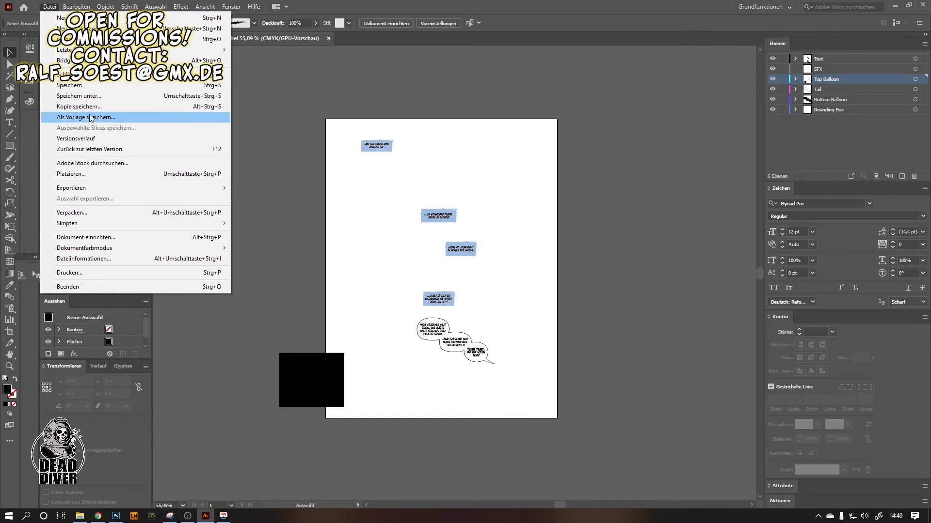
left_click(79, 95)
double_click(211, 234)
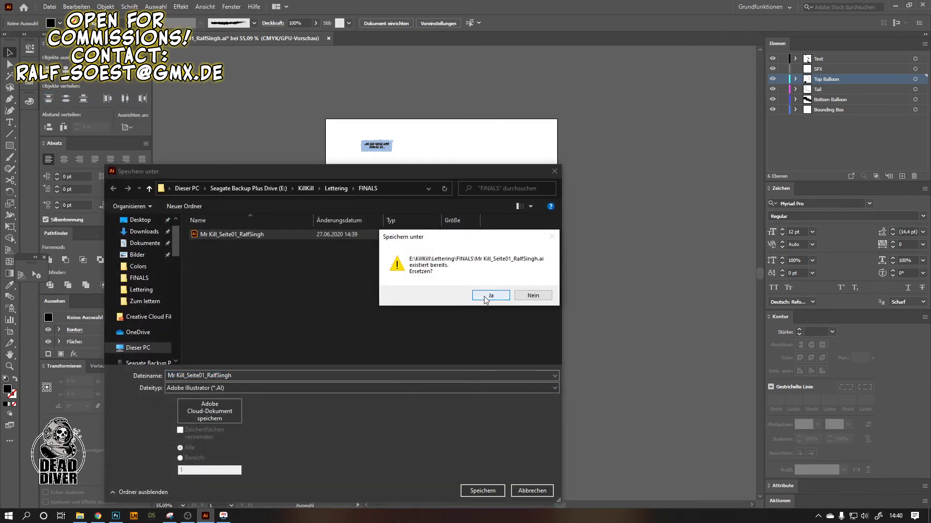
left_click(483, 294)
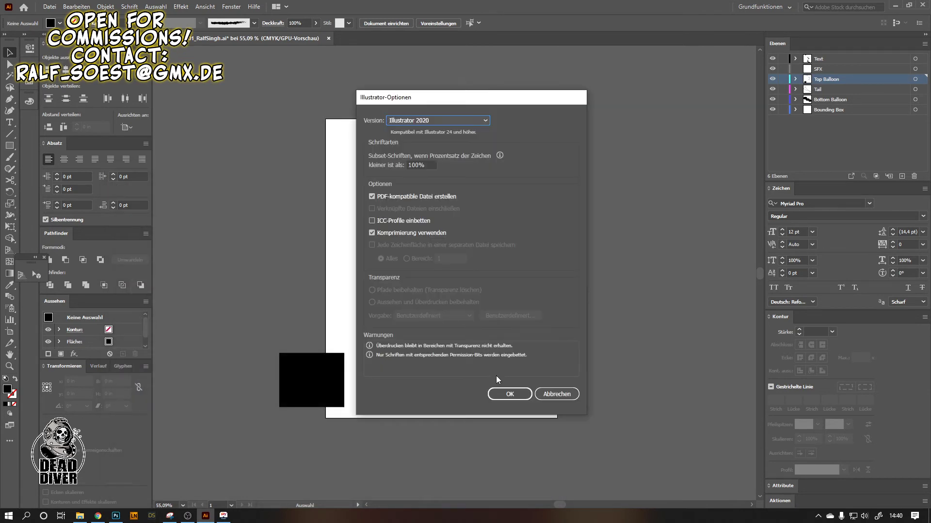
left_click(499, 393)
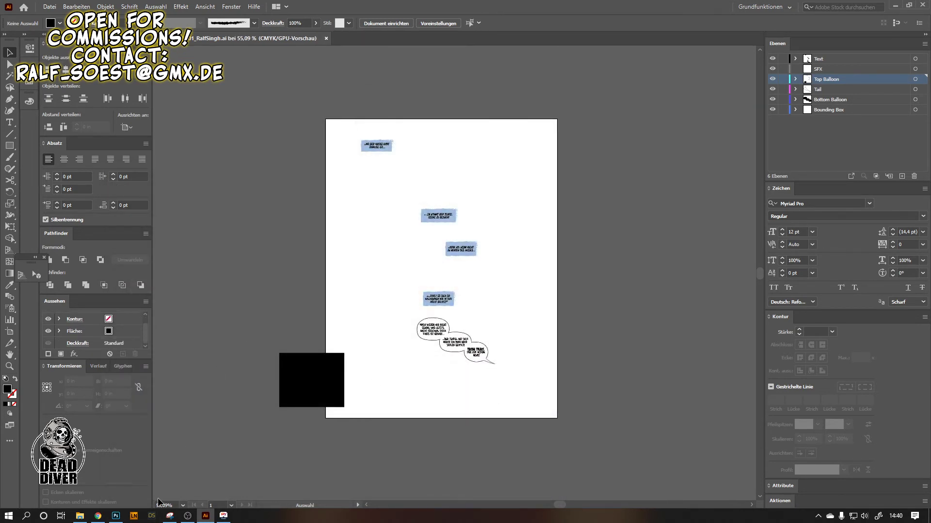
- Switch to Photoshop and close the artwork file 1v2.tif without saving
left_click(115, 516)
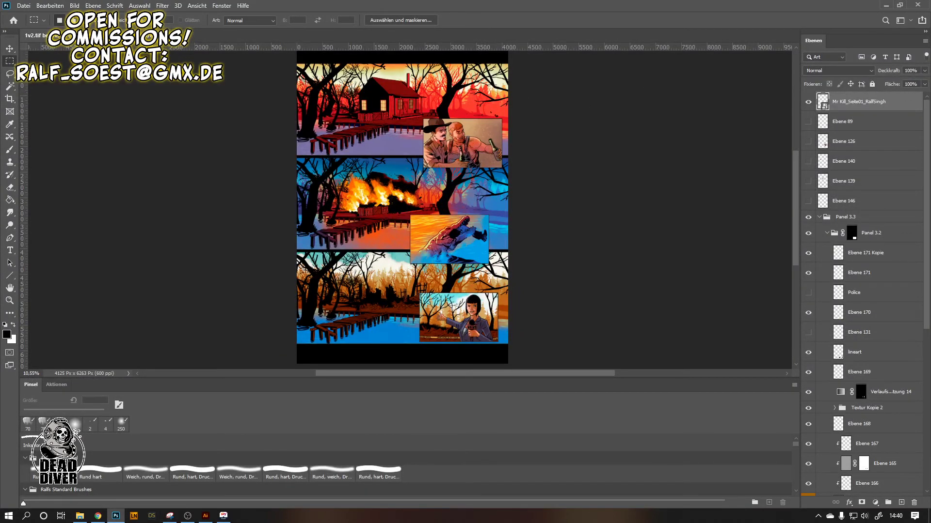
key("ctrl+w")
left_click(479, 198)
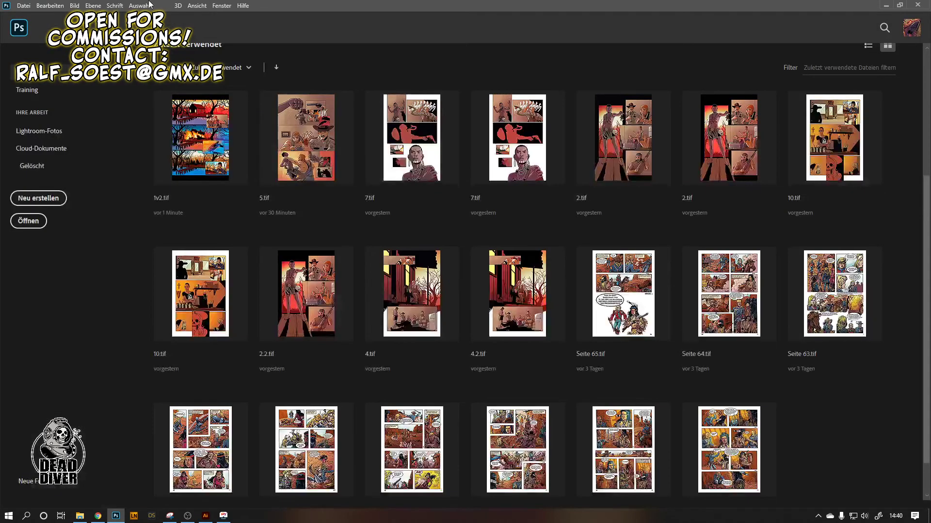
- Open the page artwork 1.tif from the Zum lettern folder inside KillKill, Seiten, Finals, Colors
left_click(23, 5)
left_click(34, 26)
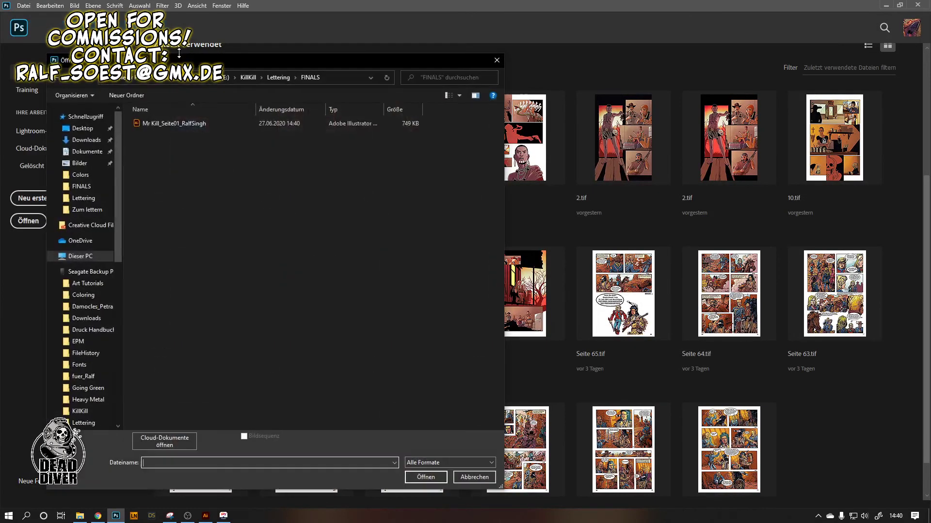
left_click(243, 77)
double_click(249, 134)
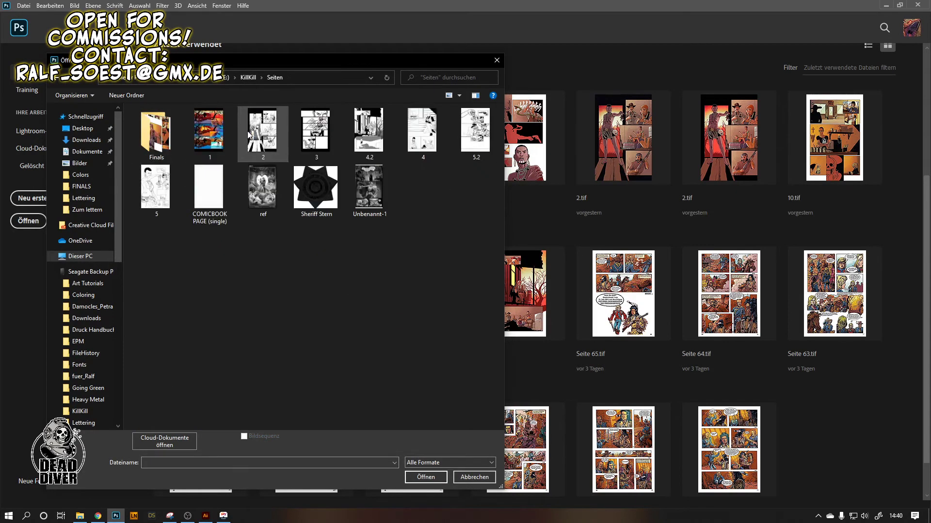
double_click(160, 135)
double_click(160, 136)
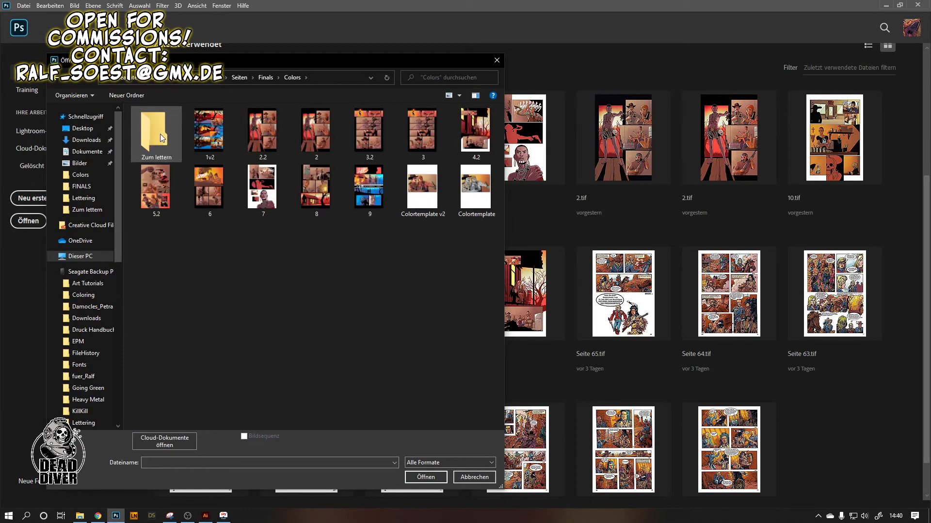
double_click(160, 134)
double_click(161, 132)
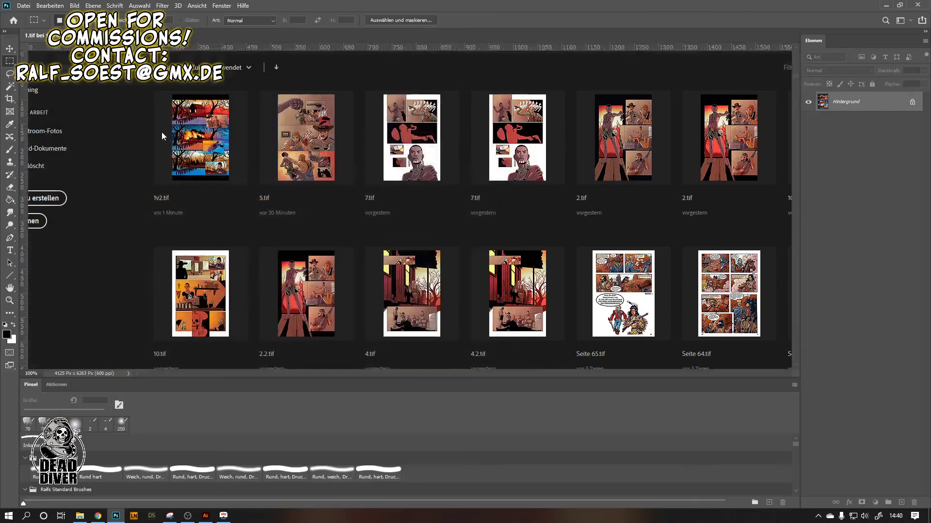
- Place and embed the Mr Kill page 01 lettering from KillKill, Lettering, FINALS on the page artwork, cropped to its bounding box
left_click(23, 6)
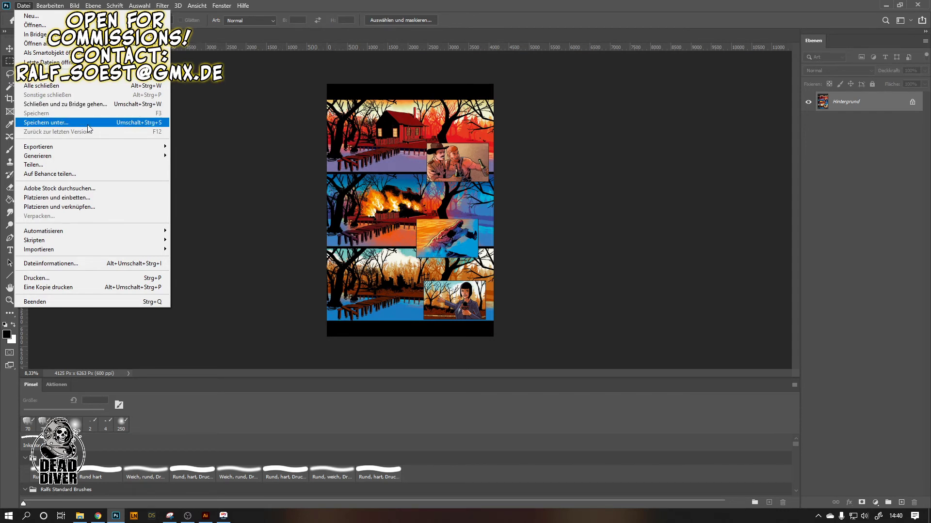
left_click(60, 197)
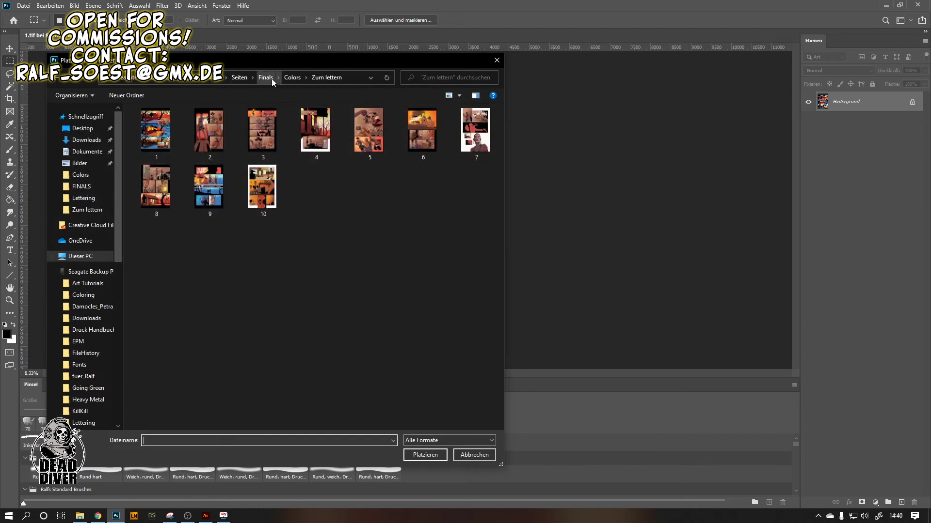
left_click(240, 78)
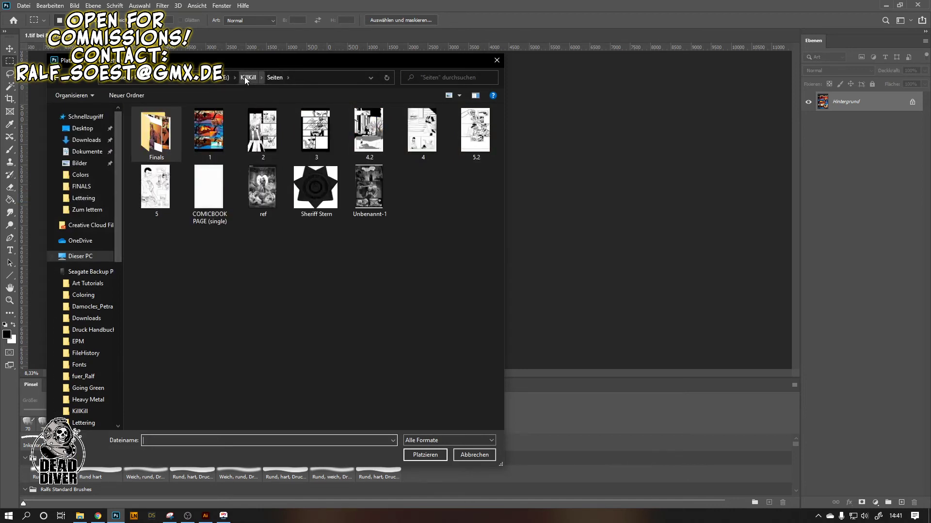
left_click(244, 77)
double_click(158, 120)
double_click(158, 121)
double_click(158, 123)
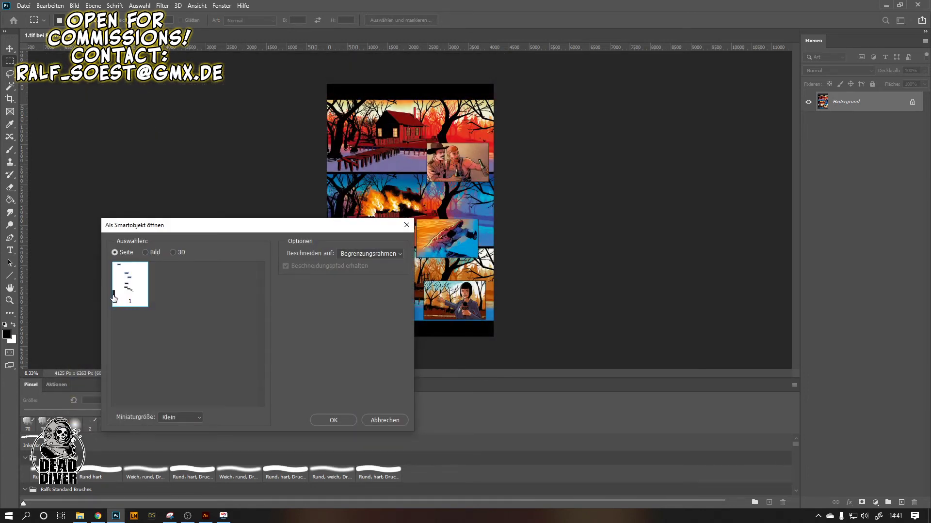
left_click(319, 418)
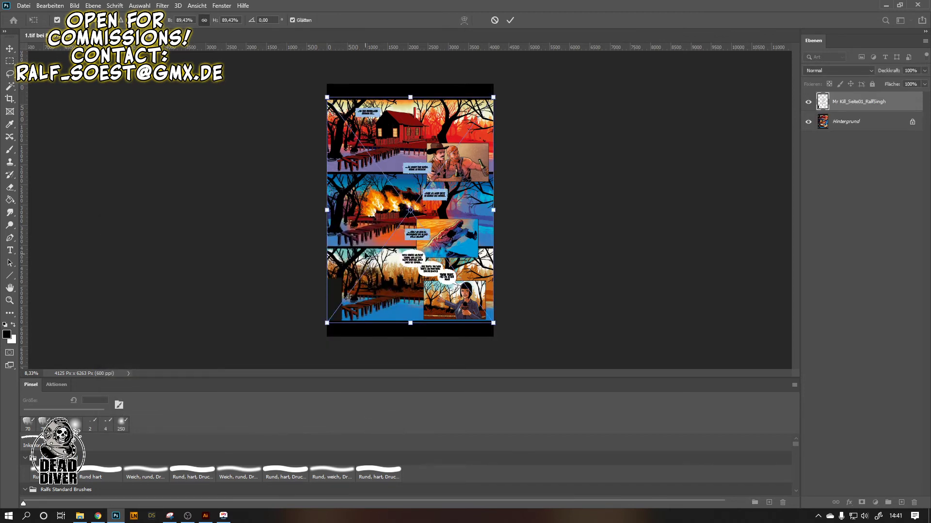
left_click(11, 60)
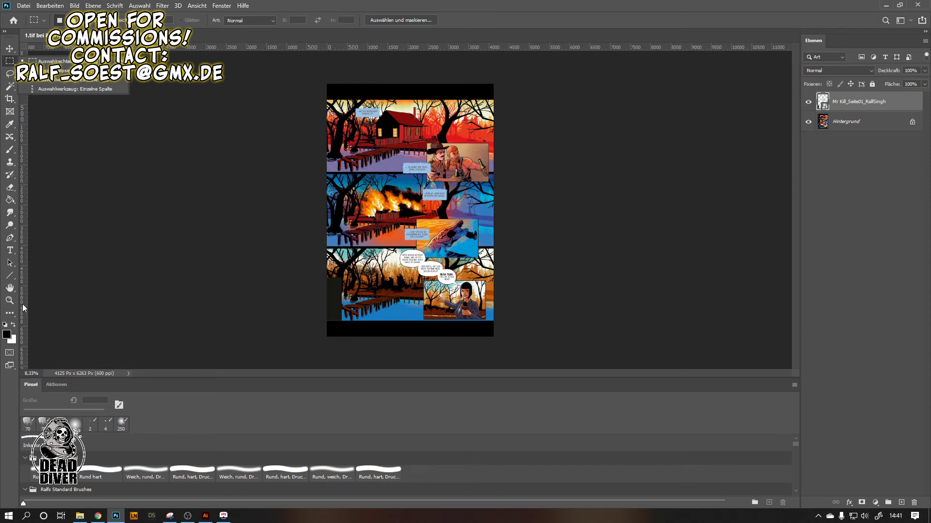
- Free-transform the placed lettering and try shifting it down to the page's lower edge and slightly back up
left_click(10, 301)
left_click_drag(496, 182, 524, 199)
left_click(7, 62)
right_click(394, 188)
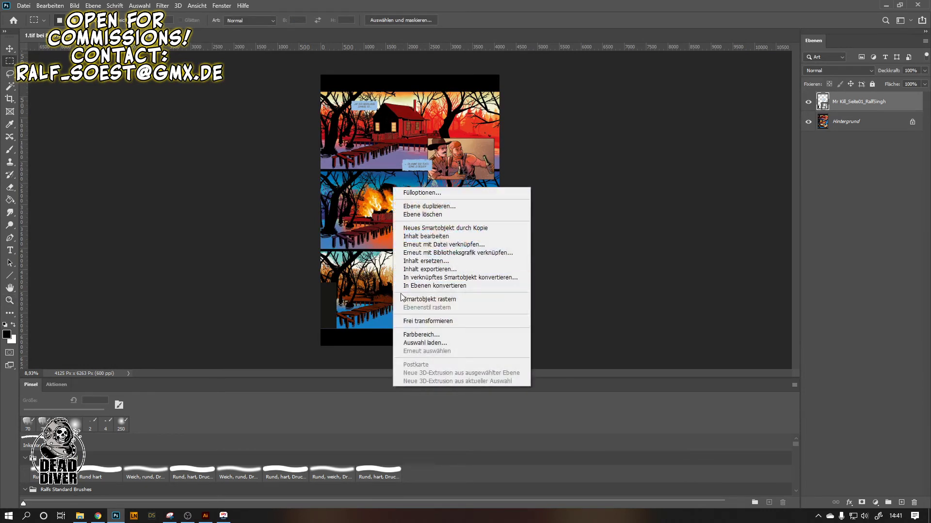
left_click(416, 322)
mouse_move(347, 281)
left_mouse_down()
mouse_move(405, 281)
mouse_move(347, 296)
left_mouse_up()
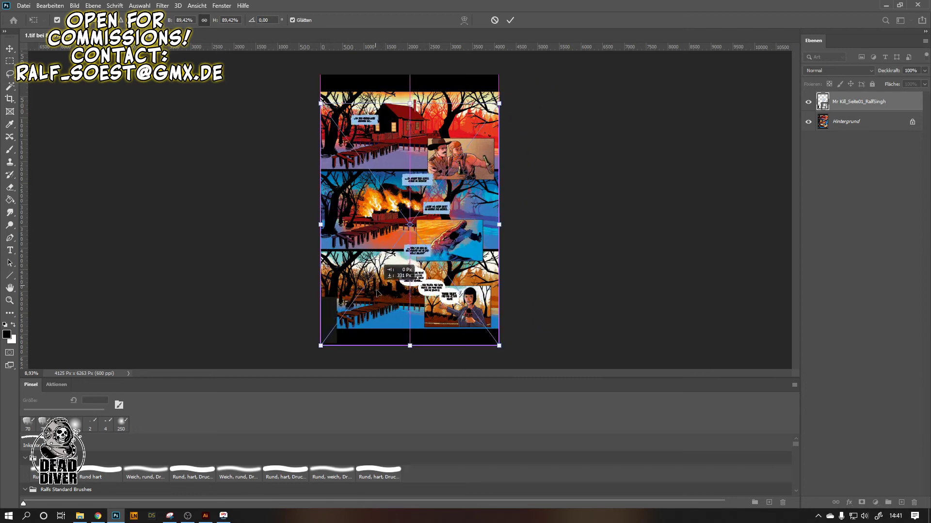
left_click_drag(401, 132, 401, 125)
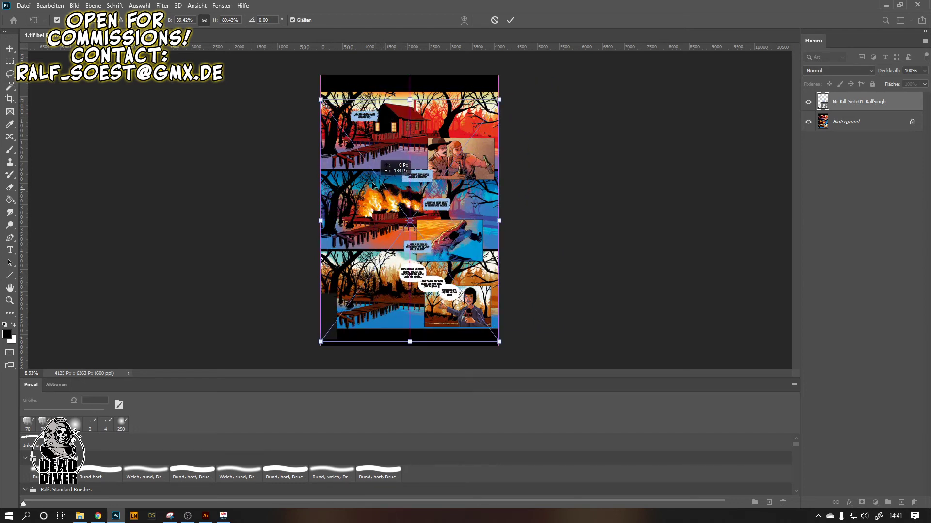
- Try scaling the lettering up beyond the page edge and back to 89.55%, and delete the placed lettering layer
left_click_drag(321, 339, 294, 360)
left_click_drag(347, 296, 340, 276)
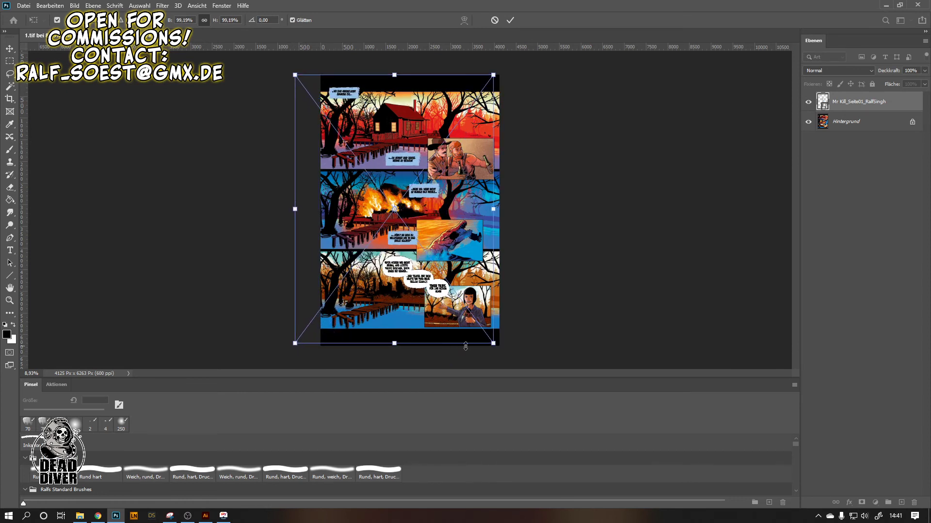
left_click_drag(492, 343, 495, 347)
left_click_drag(408, 303, 372, 312)
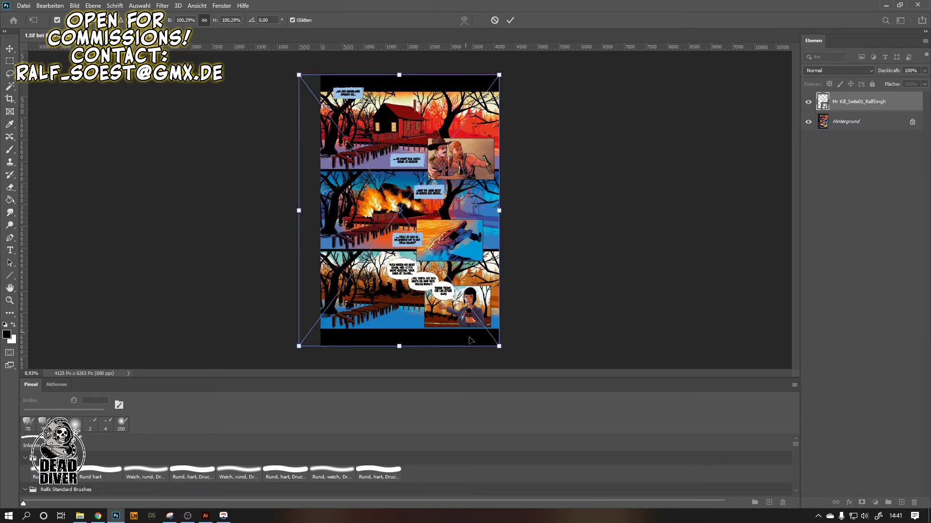
left_click_drag(298, 347, 318, 317)
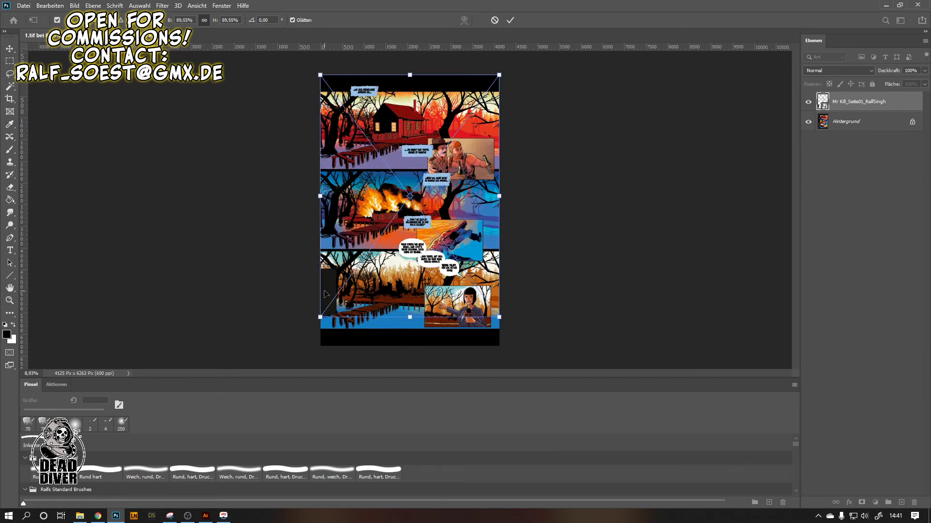
key("Return")
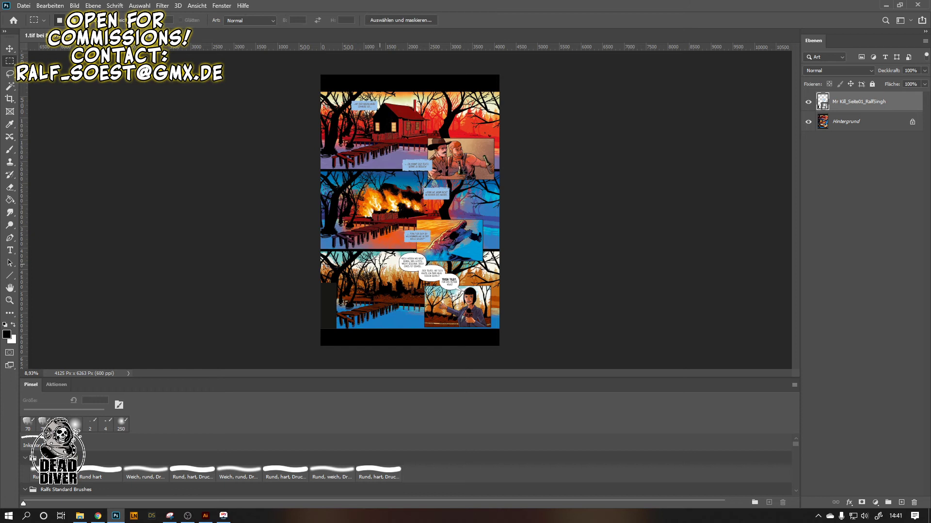
key("Delete")
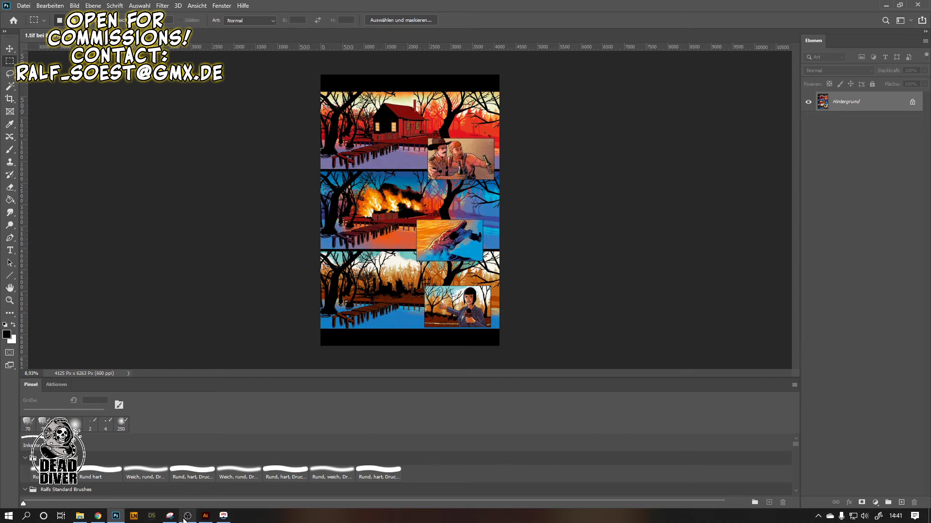
- Switch to Illustrator, delete the black rectangle, and save over the existing FINALS file as Illustrator 2020 with PDF compatibility
left_click(210, 519)
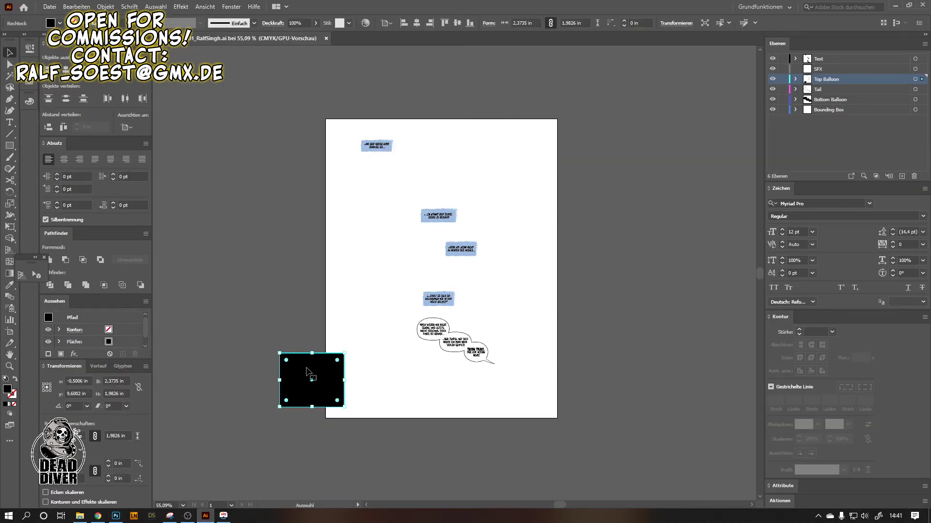
key("Delete")
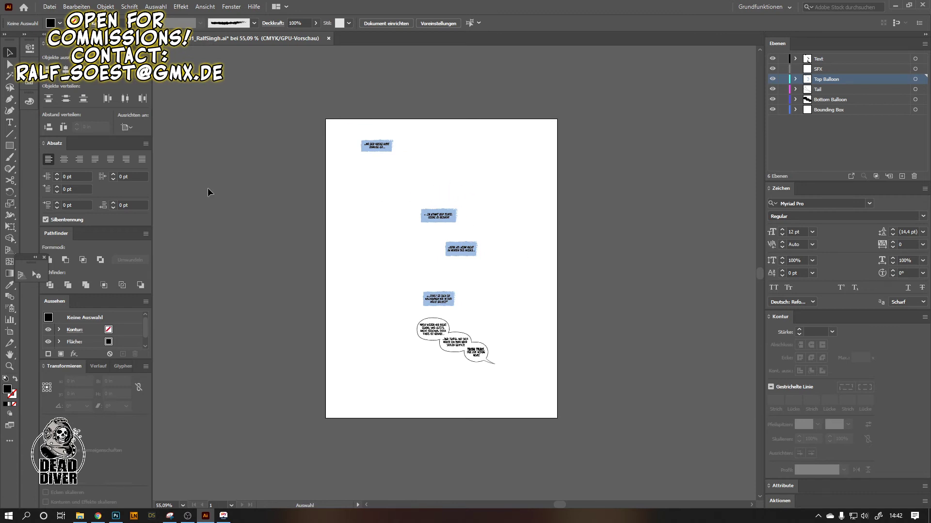
left_click(49, 6)
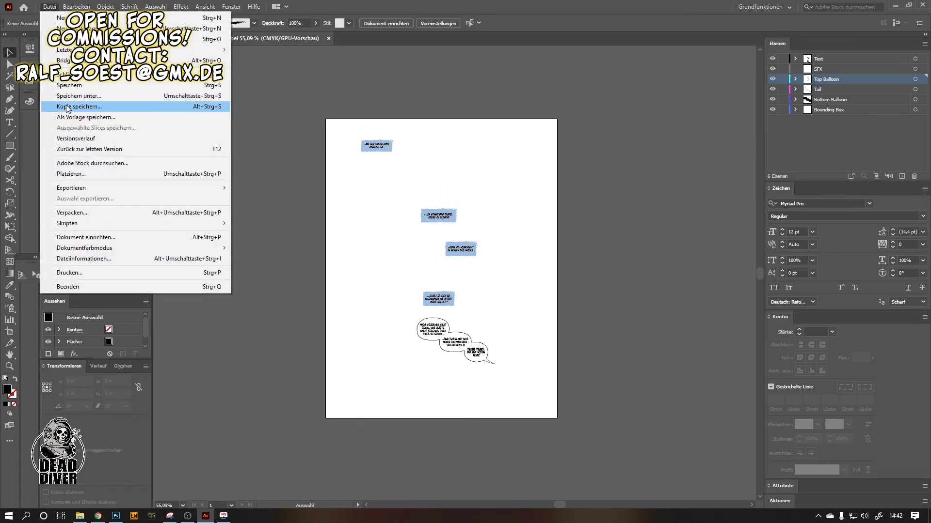
left_click(71, 96)
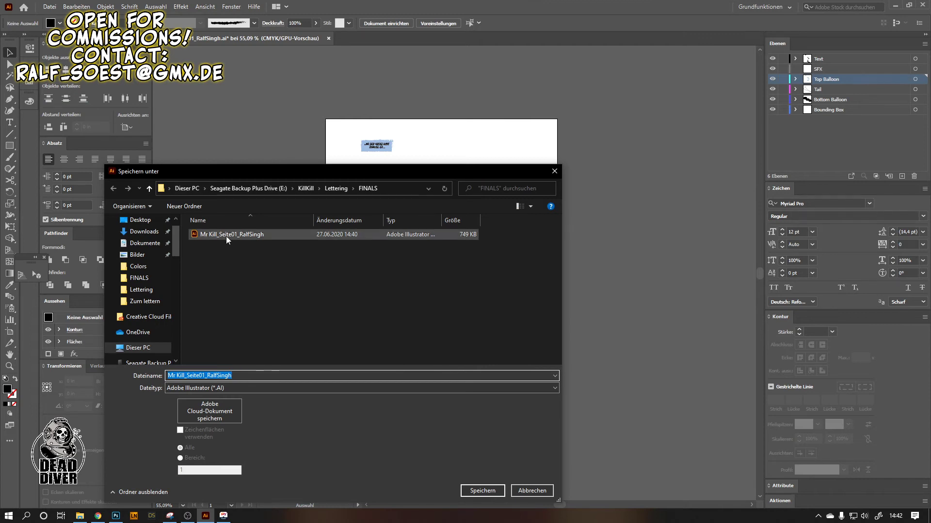
left_click(226, 234)
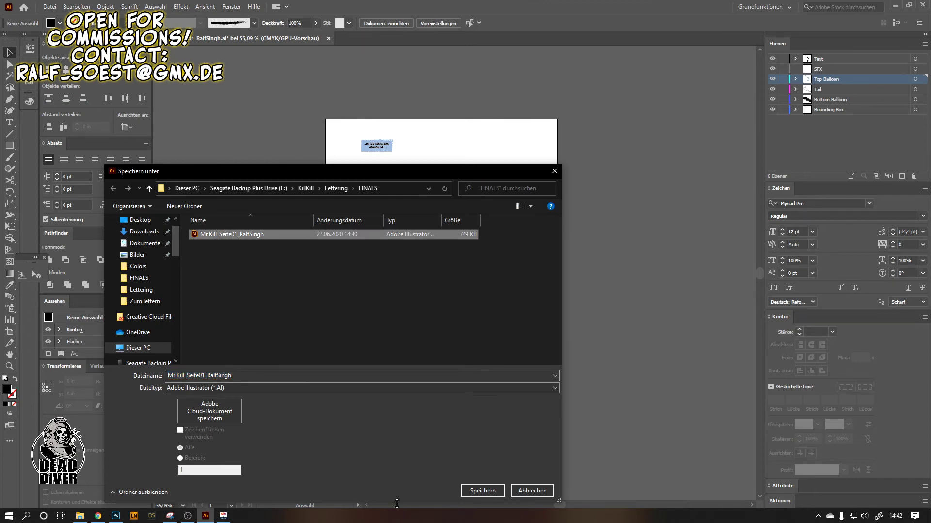
left_click(481, 491)
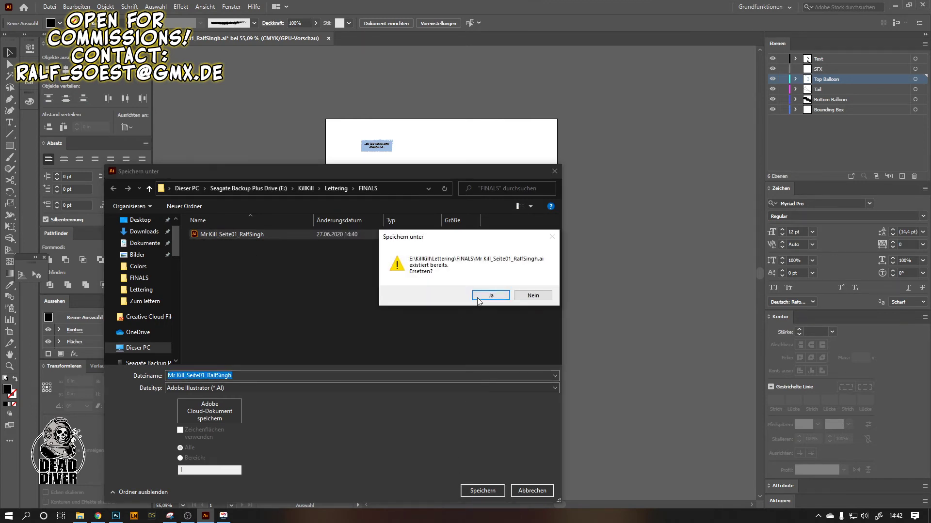
left_click(479, 297)
left_click(499, 391)
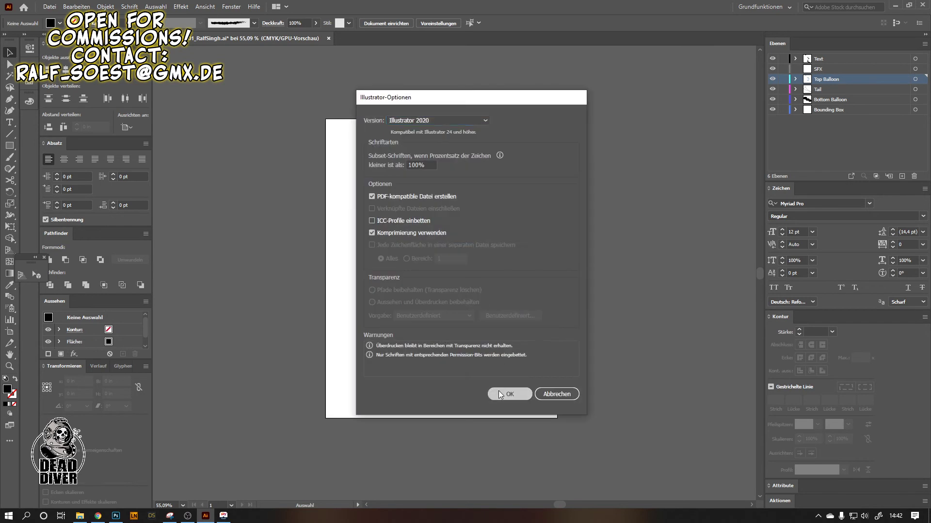
- Switch to Photoshop and place the resaved page 01 lettering embedded at 100%, cropped to its bounding box
left_click(116, 515)
left_click(22, 6)
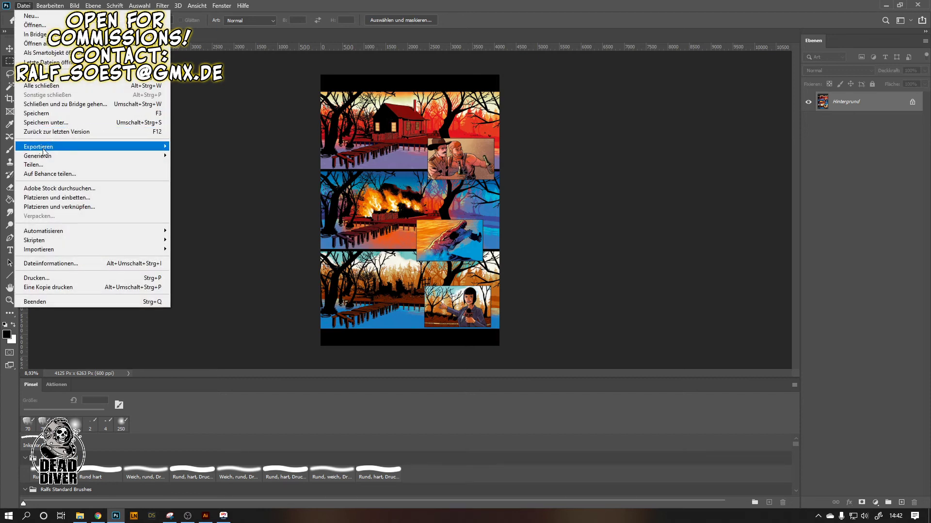
left_click(51, 200)
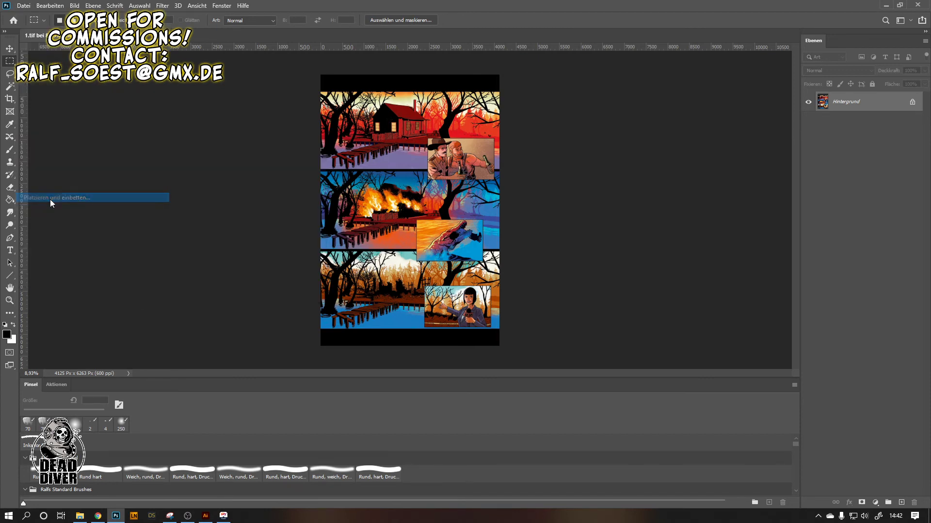
left_click(170, 125)
double_click(170, 124)
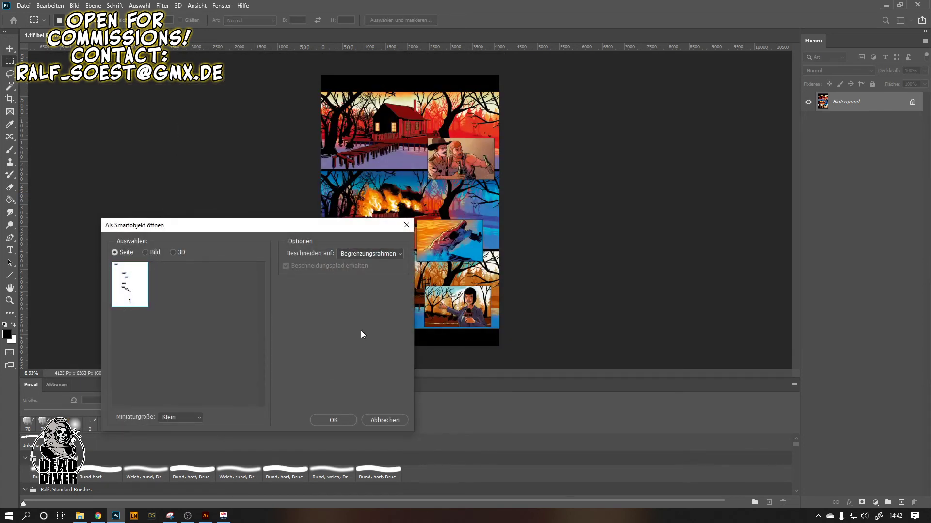
left_click(395, 256)
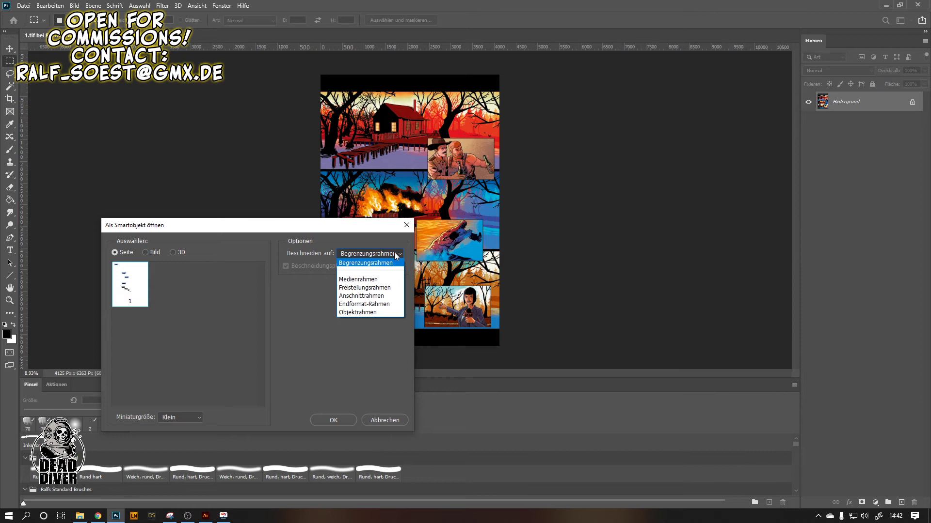
left_click(395, 254)
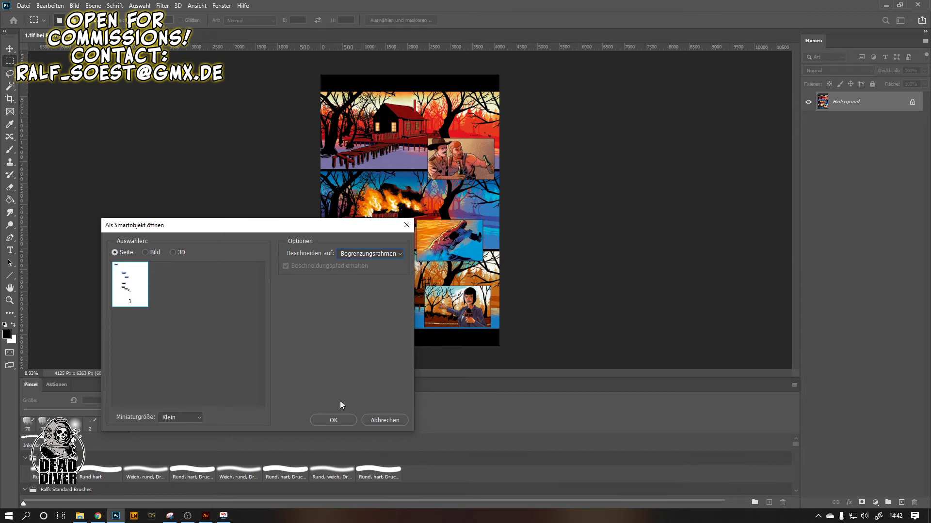
left_click(324, 420)
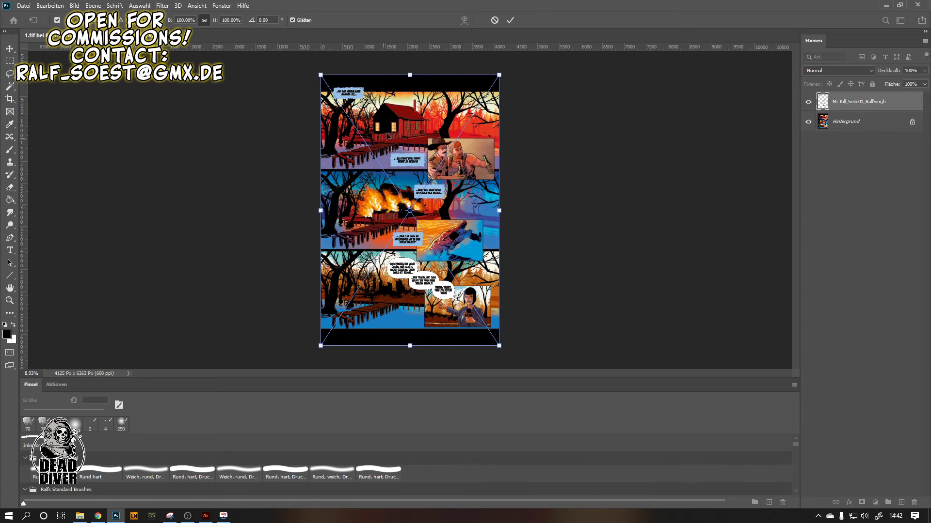
key("Return")
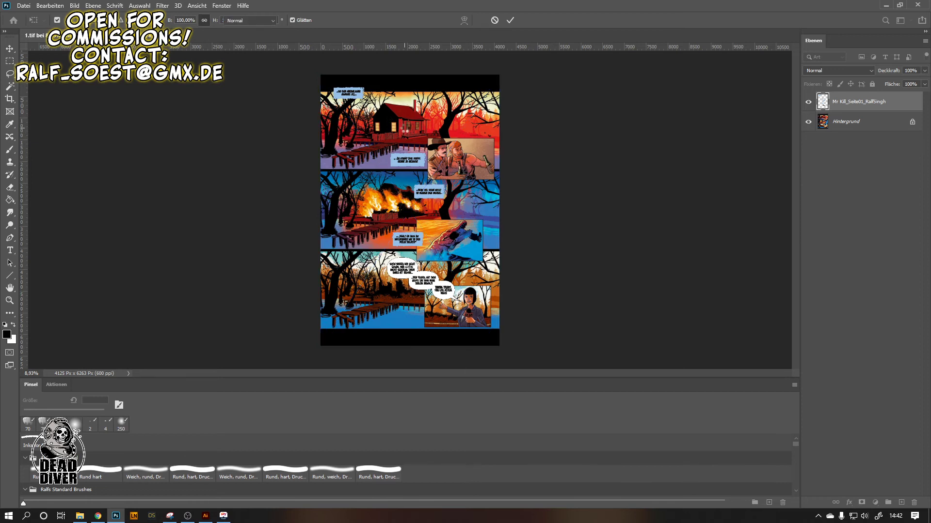
- Switch to Illustrator, close the lettering document, and return to Photoshop
left_click(10, 301)
mouse_move(472, 176)
left_mouse_down()
mouse_move(524, 188)
mouse_move(506, 182)
mouse_move(480, 195)
mouse_move(485, 163)
mouse_move(501, 161)
mouse_move(476, 172)
left_mouse_up()
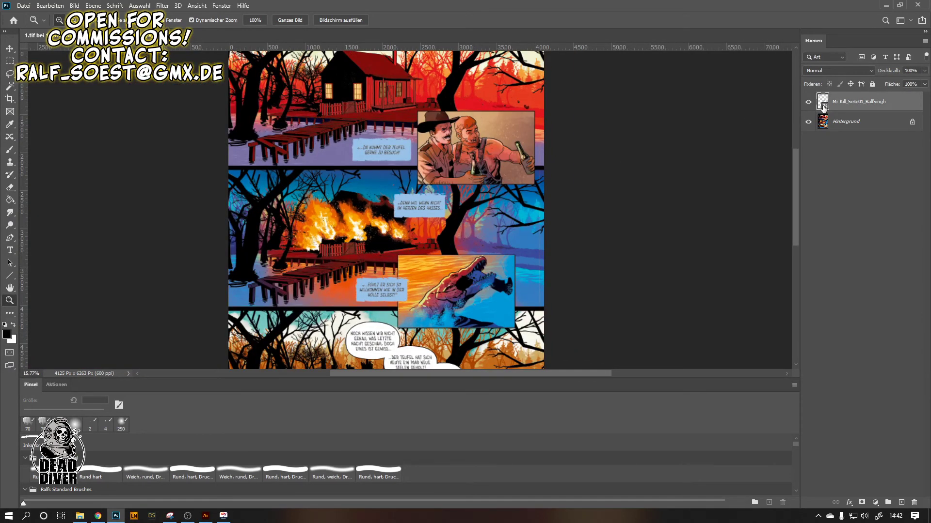
left_click(206, 516)
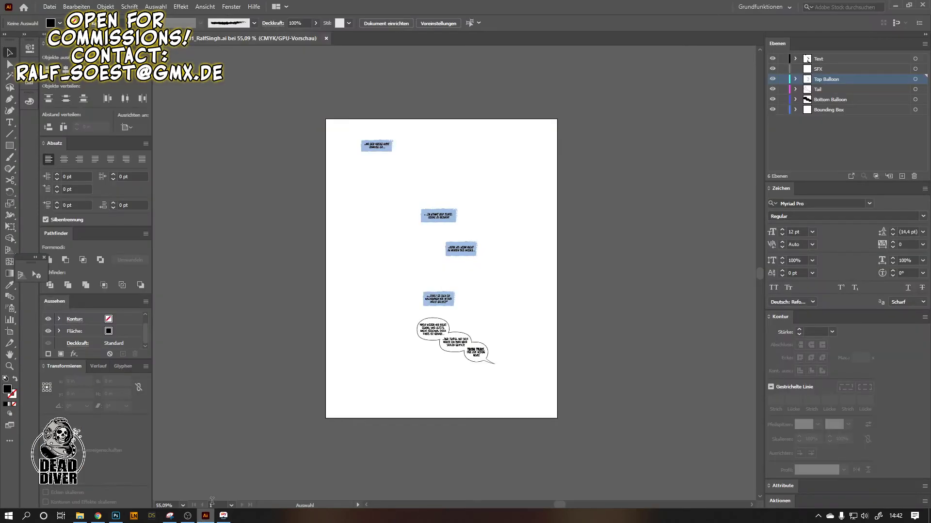
left_click(325, 39)
left_click(895, 5)
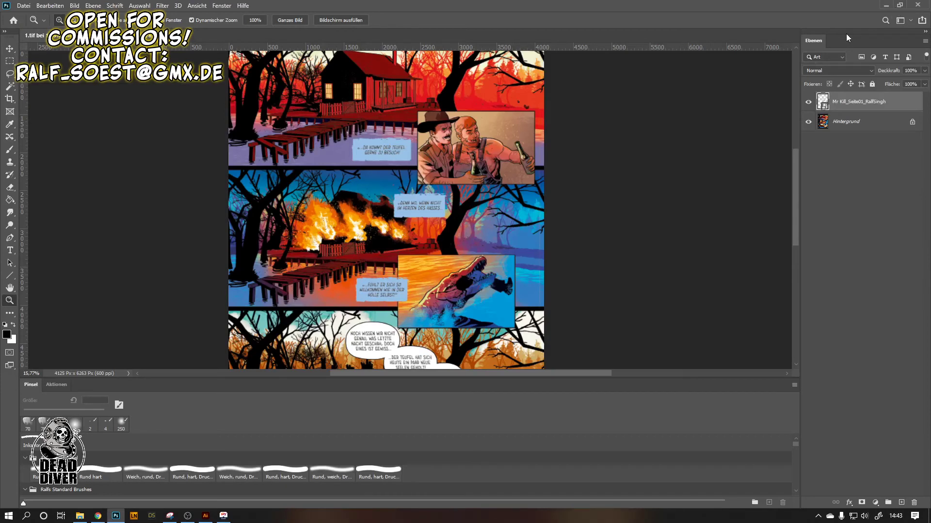
- Examine the placed captions and balloons up close against the page artwork
left_click_drag(556, 182, 452, 191)
left_click_drag(564, 157, 617, 169)
left_click(389, 240)
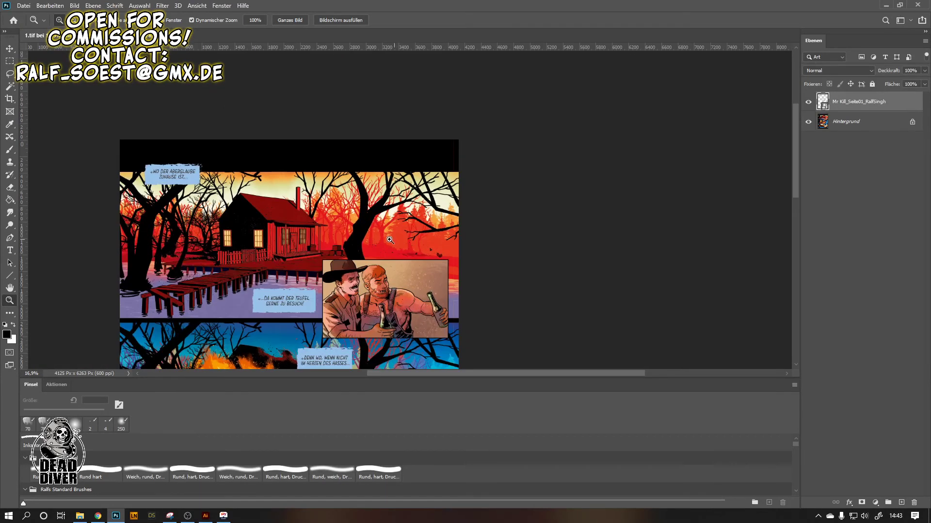
left_click(245, 243)
left_click(159, 172)
left_click_drag(160, 172, 165, 151)
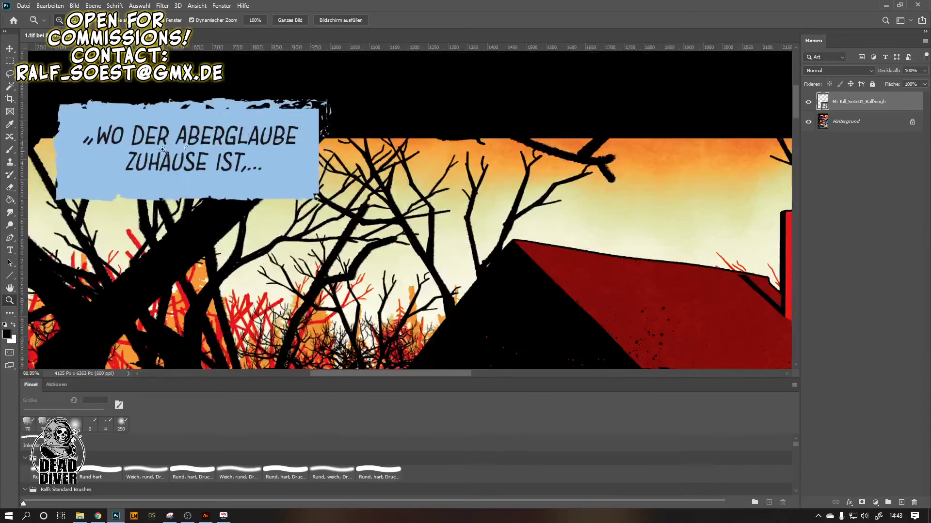
left_click_drag(290, 137, 556, 180)
left_click_drag(392, 210, 501, 191)
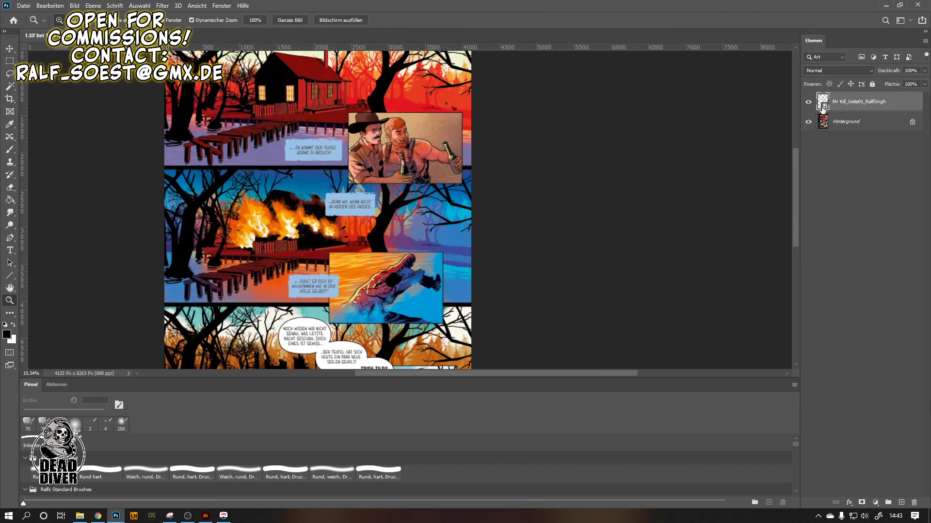
- Open the placed lettering smart object in Illustrator, discarding external changes to keep Illustrator editing and leaving the document without colour management
double_click(822, 107)
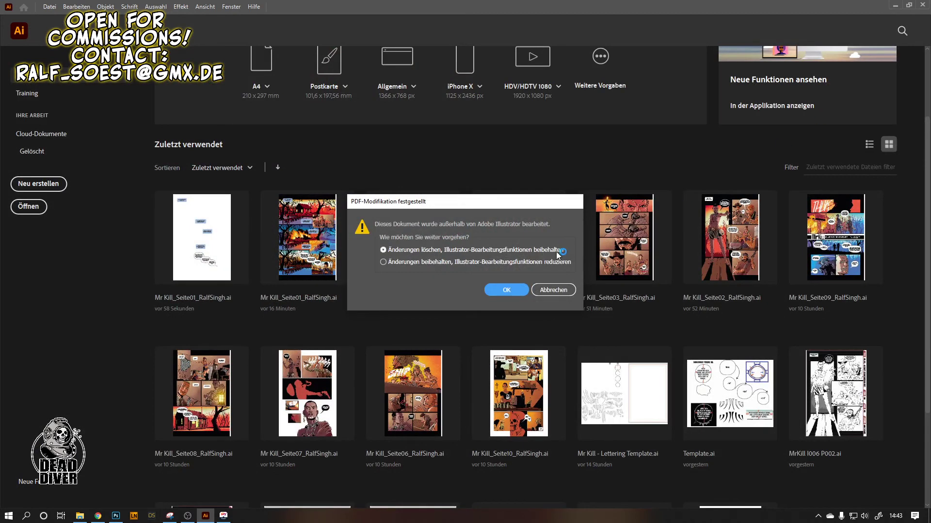
left_click(502, 290)
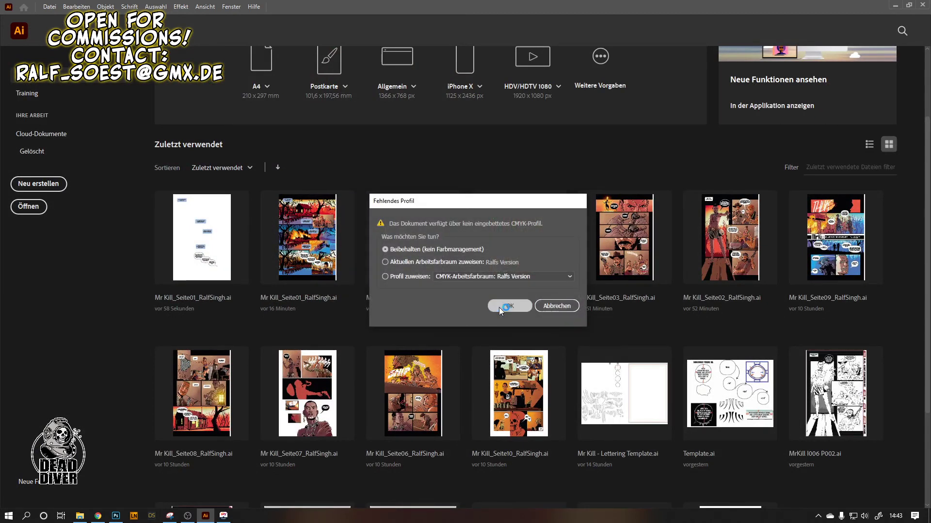
left_click(499, 308)
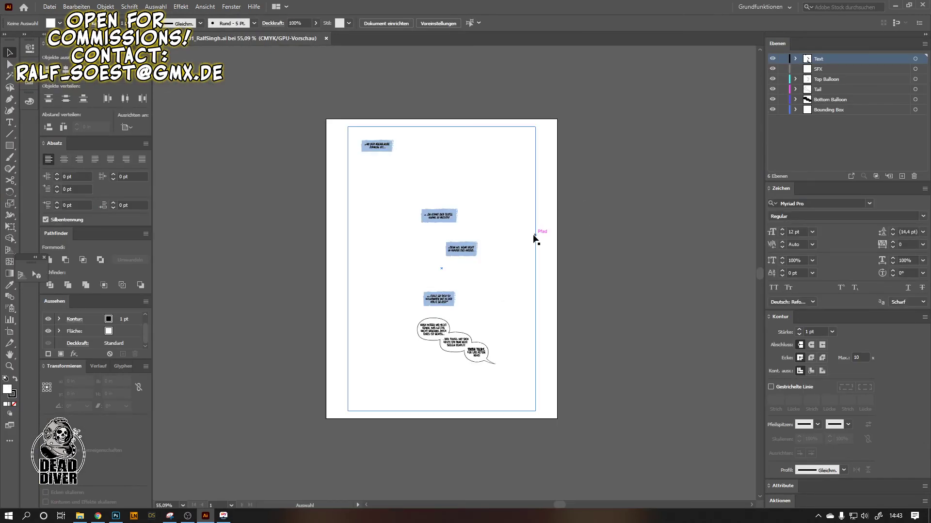
- Move the second blue caption up and to the right, save the smart object, and switch to Photoshop
left_click_drag(453, 218, 468, 195)
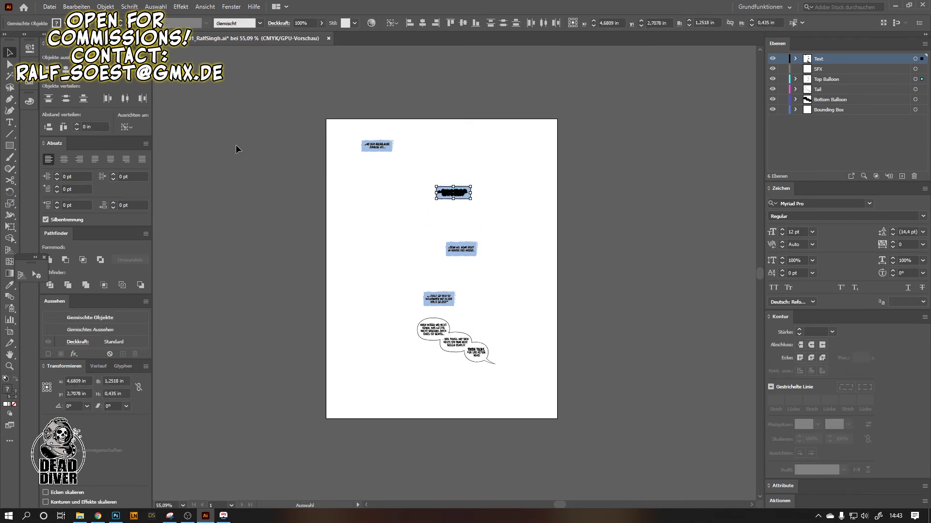
left_click(48, 7)
left_click(68, 85)
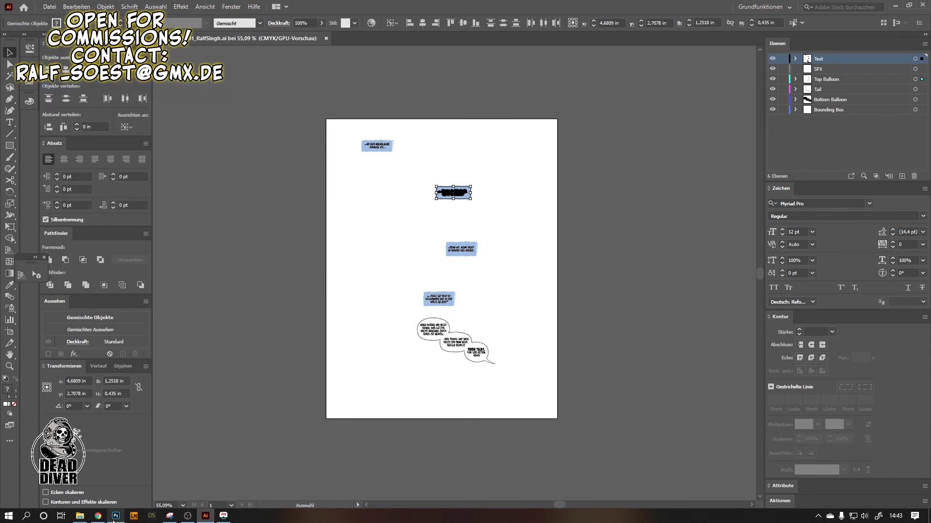
left_click(115, 518)
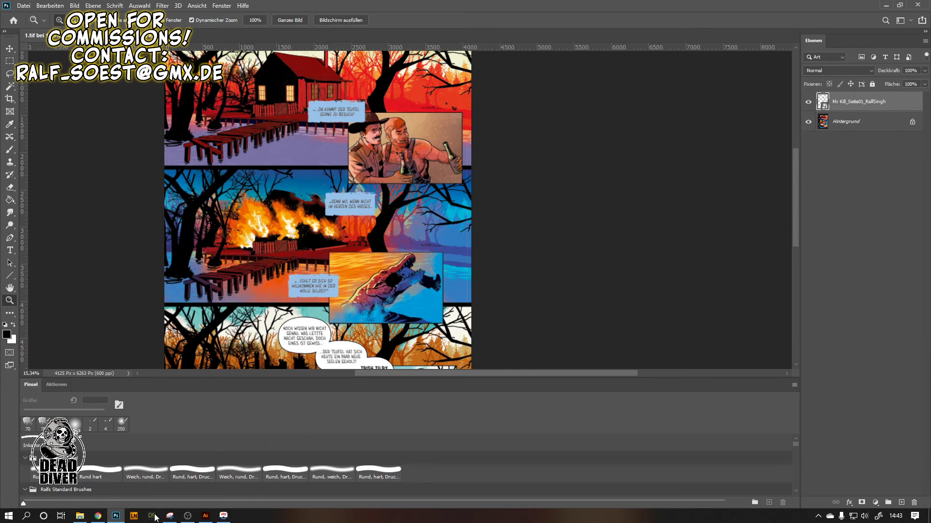
- Switch to Illustrator, undo the caption move, save the smart object again, and return to Photoshop
left_click(206, 516)
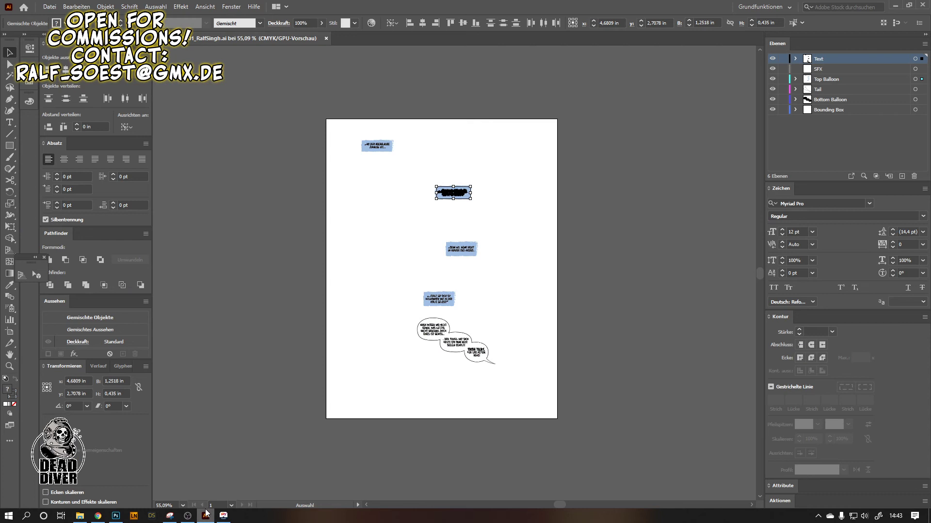
left_click(281, 208)
left_click(50, 6)
left_click(72, 90)
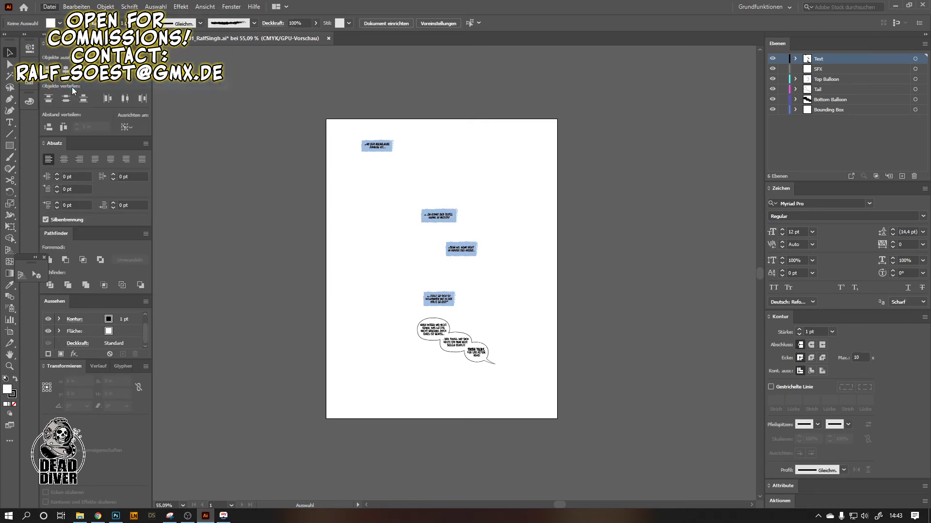
left_click(115, 516)
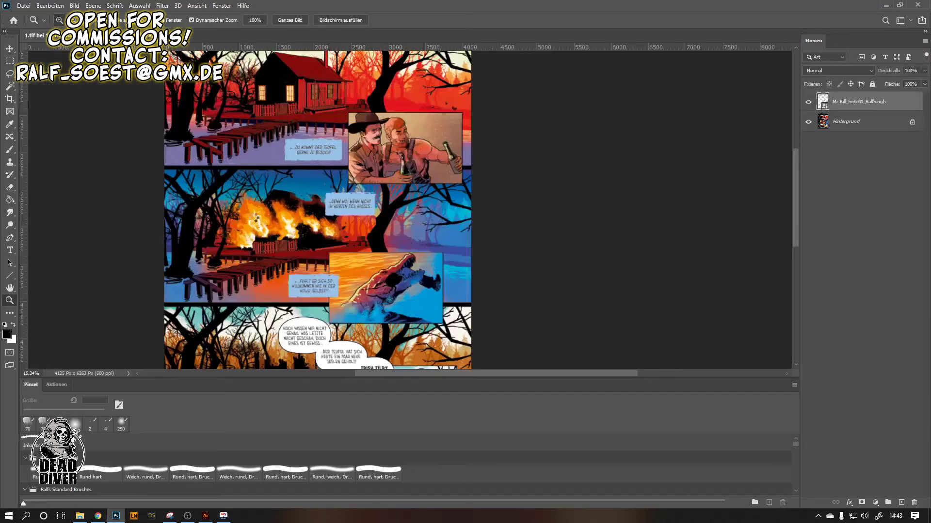
- Delete the placed lettering layer so that only the background artwork remains
left_click_drag(338, 171, 278, 198)
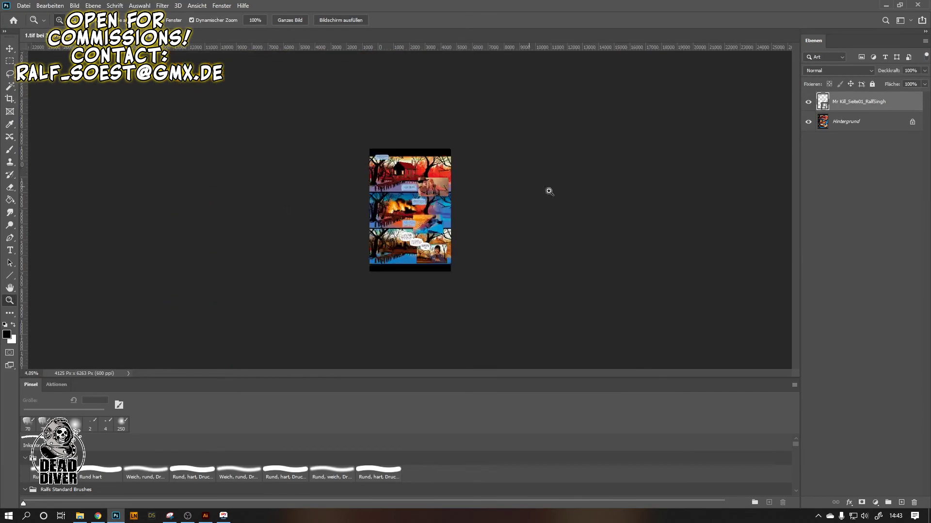
left_click_drag(549, 192, 561, 195)
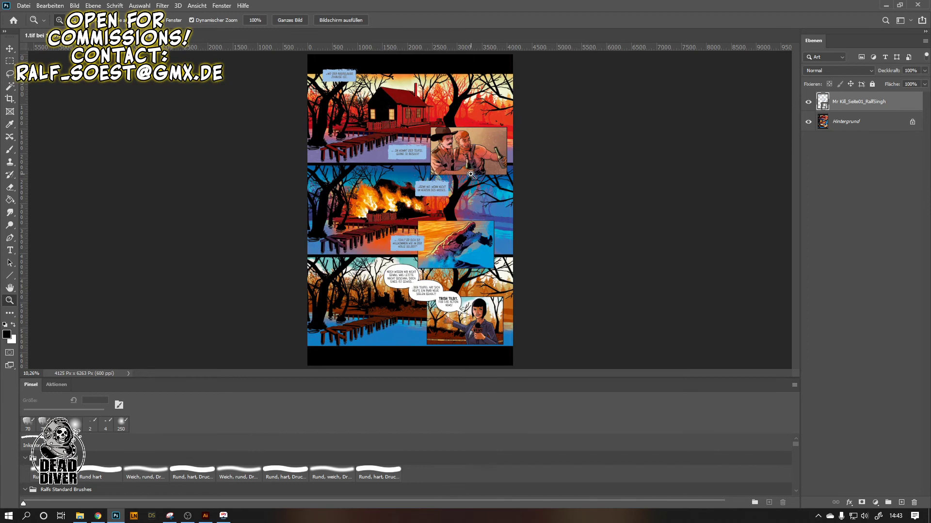
left_click_drag(468, 155, 450, 170)
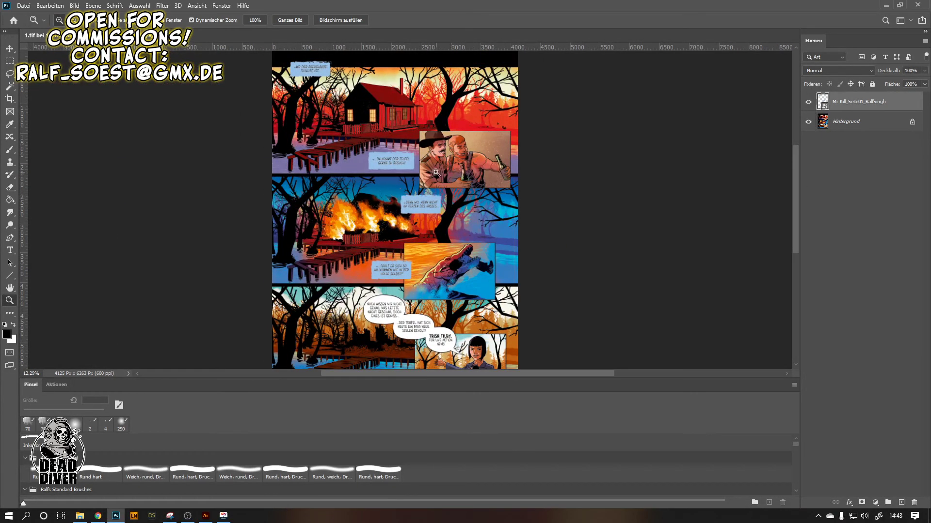
left_click_drag(422, 171, 400, 175)
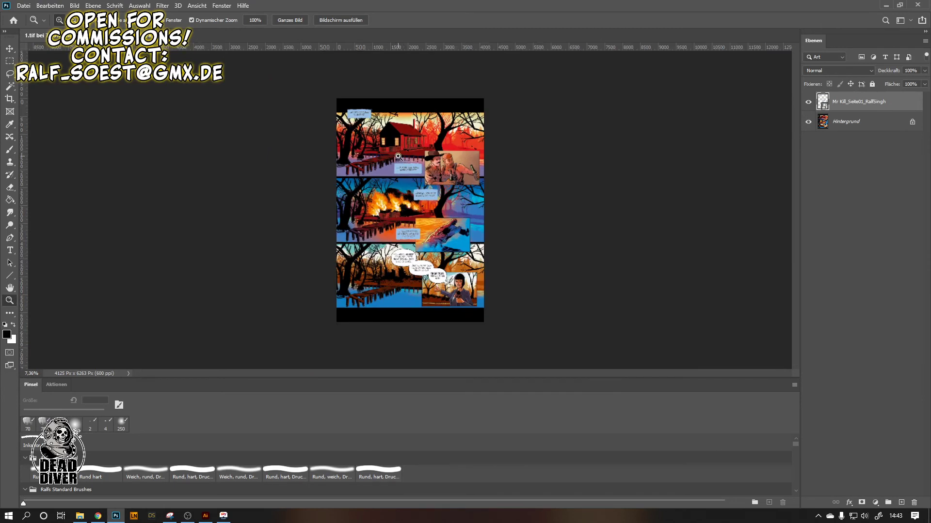
key("Delete")
key("ctrl+z")
key("ctrl+shift+z")
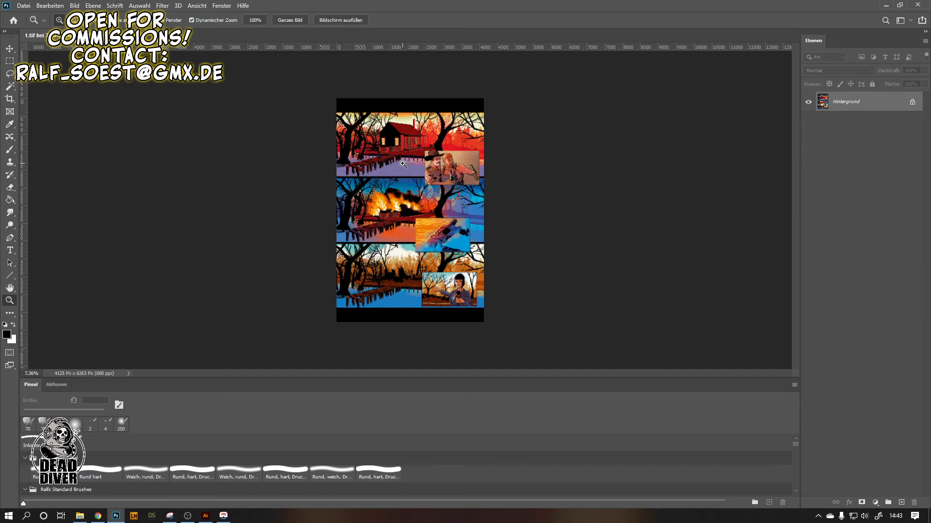
- Resample the page artwork to a resolution of 300 pixels per inch
left_click(74, 6)
mouse_move(93, 6)
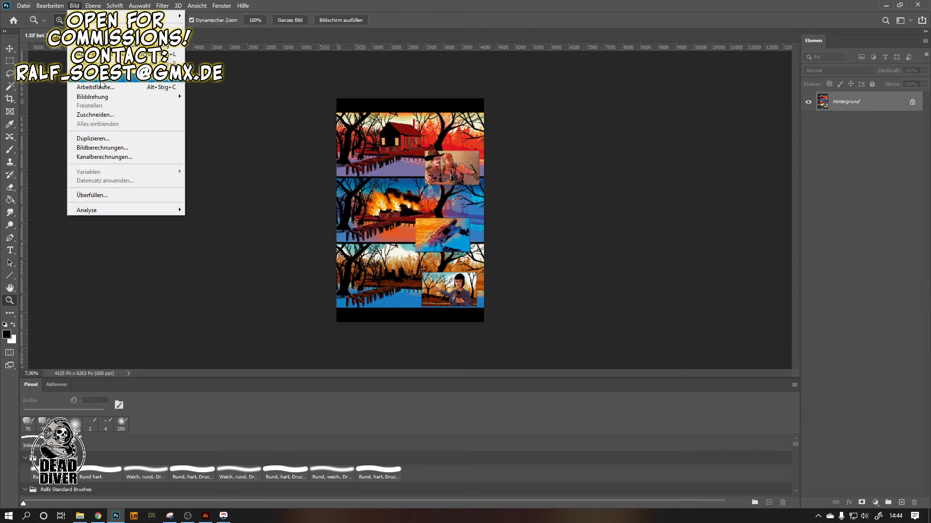
left_click(101, 80)
double_click(330, 327)
type("300")
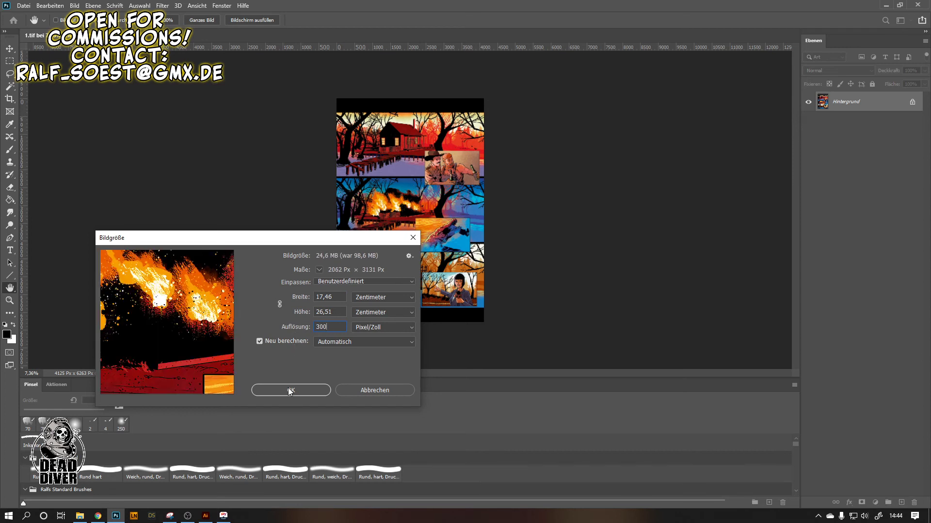
left_click(287, 390)
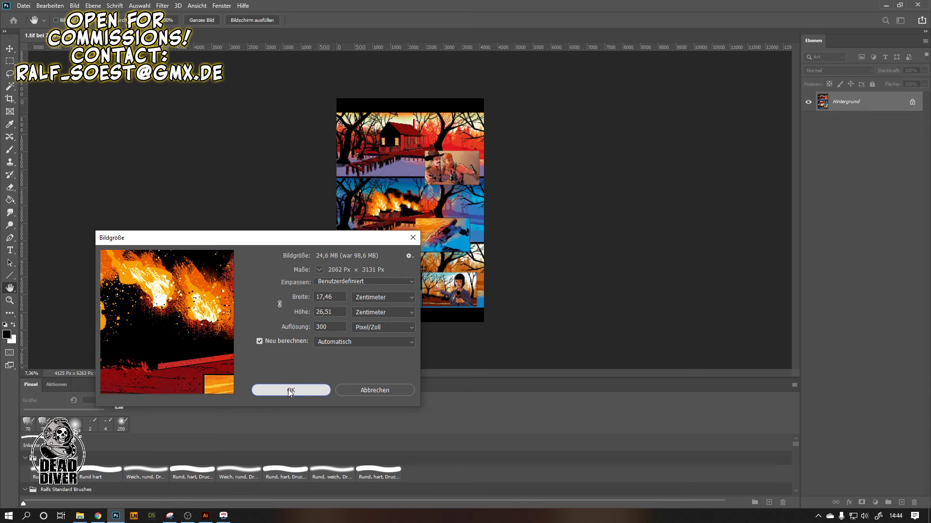
- Place the page 01 lettering file from the FINALS folder embedded on the artwork, cropped to its bounding box
key("z")
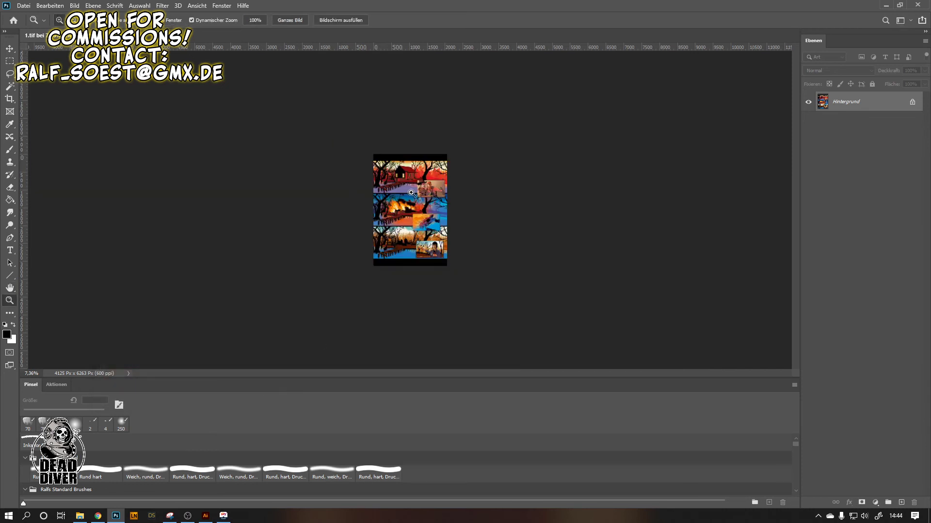
left_click_drag(492, 219, 510, 222)
left_click(24, 6)
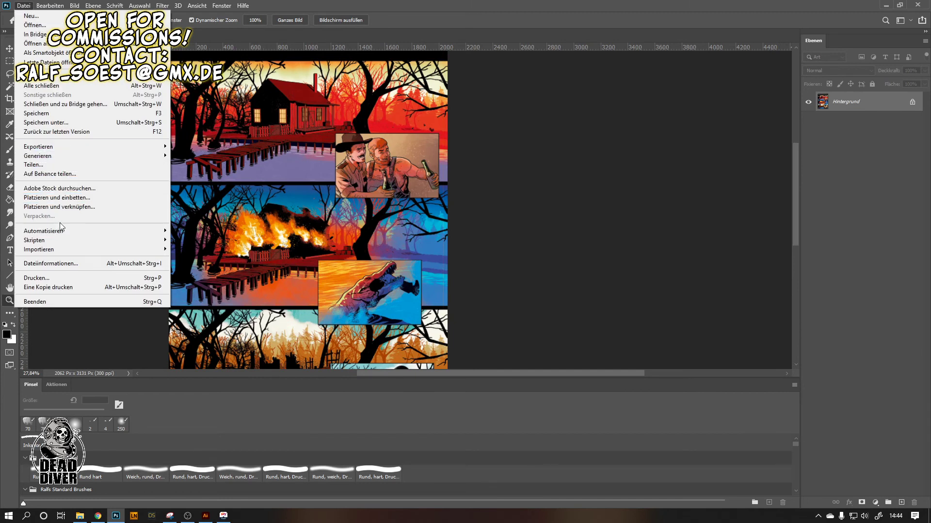
left_click(73, 198)
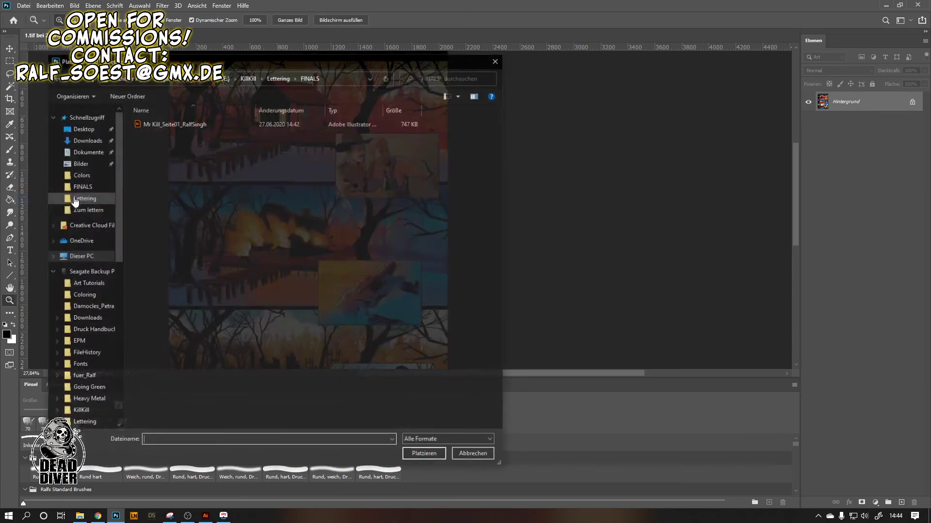
double_click(169, 124)
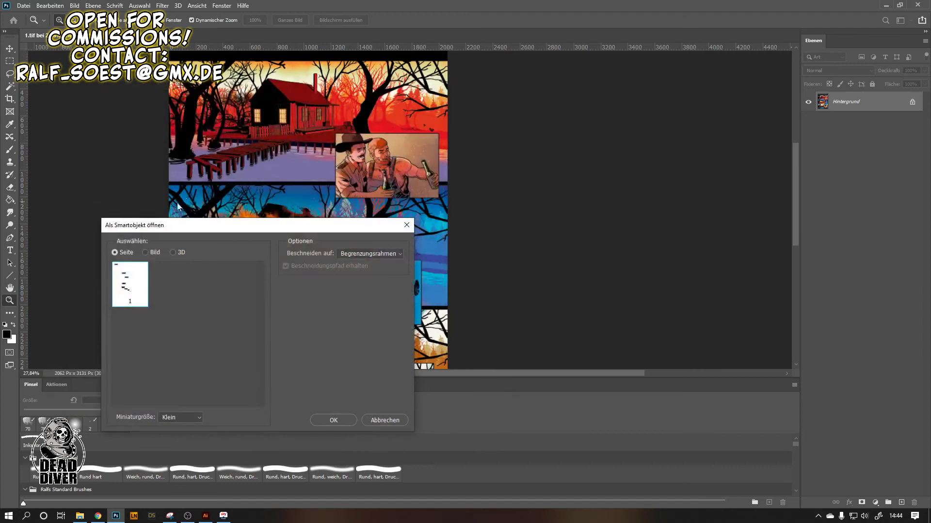
left_click(325, 420)
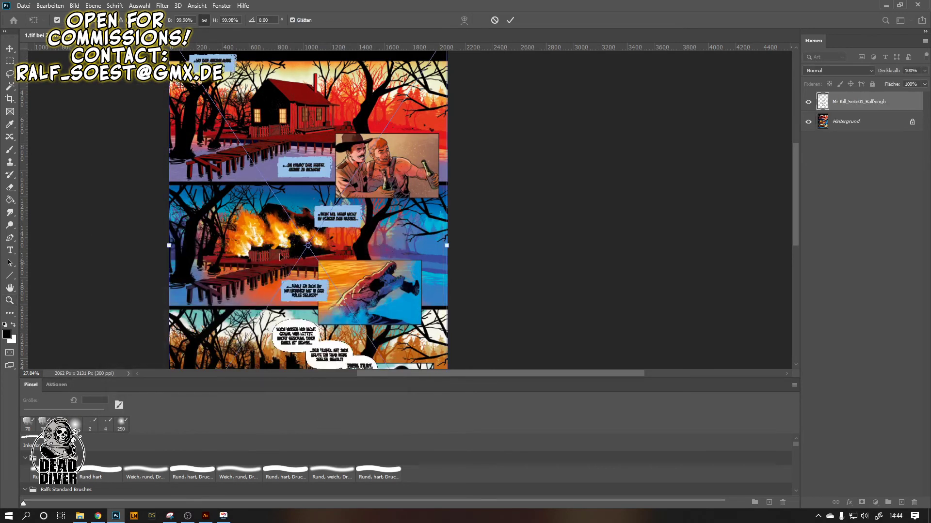
key("Return")
- Examine the placed captions and balloons across the whole page for position and legibility
key("z")
left_click_drag(281, 134, 239, 197)
left_click_drag(482, 241, 546, 224)
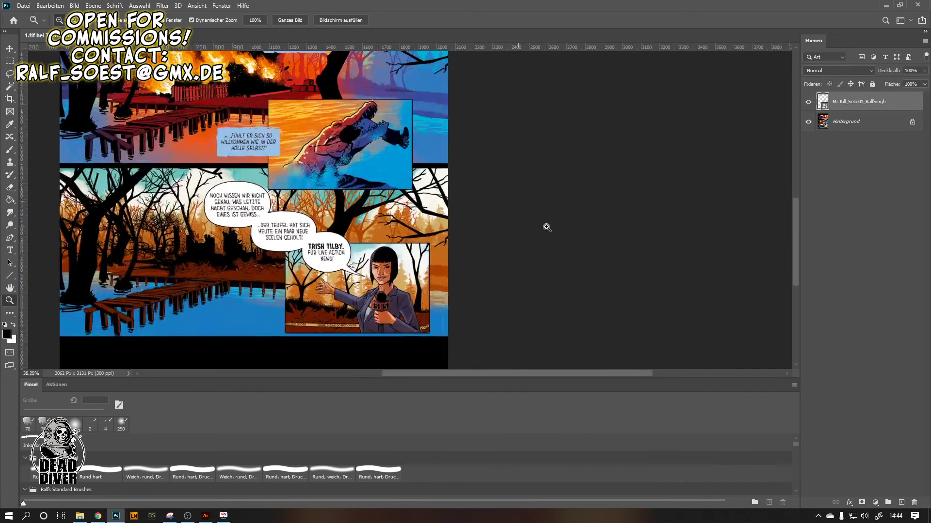
left_click_drag(415, 201, 391, 201)
left_click_drag(470, 150, 504, 164)
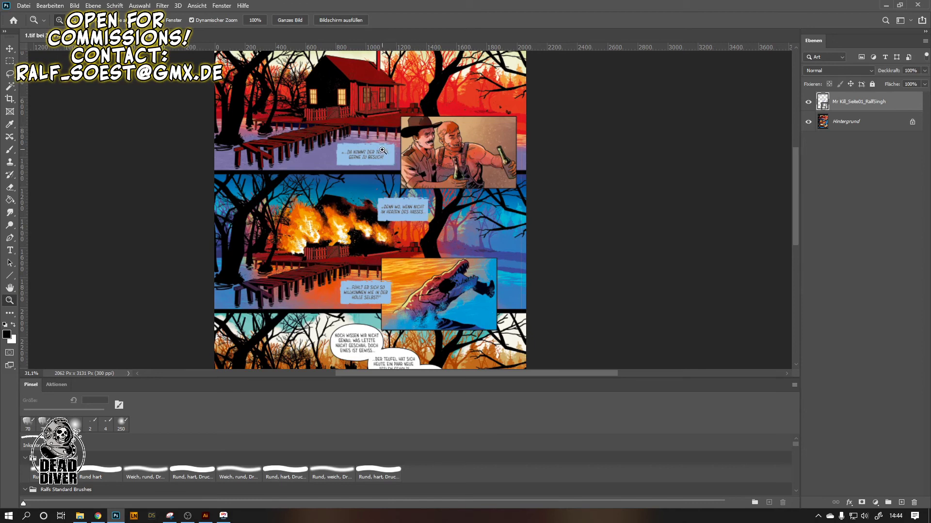
left_click_drag(382, 156, 374, 156)
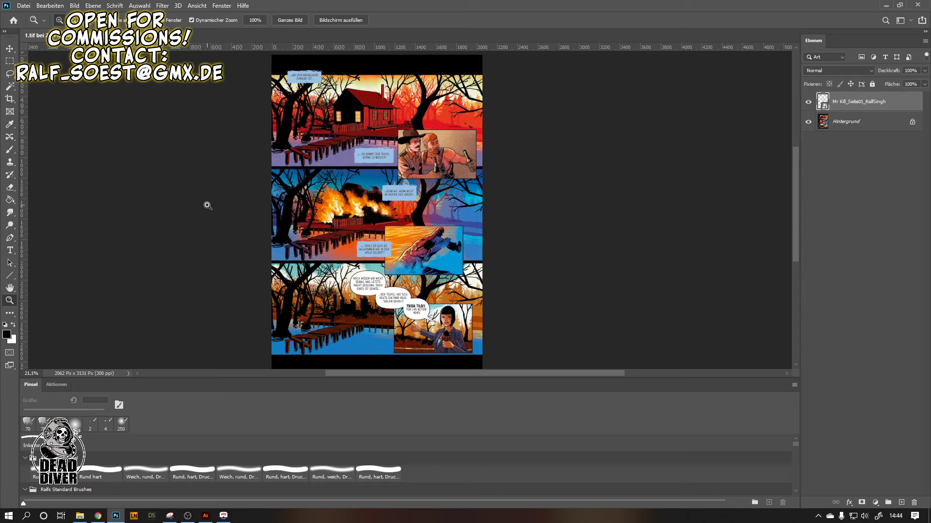
left_click_drag(484, 121, 500, 137)
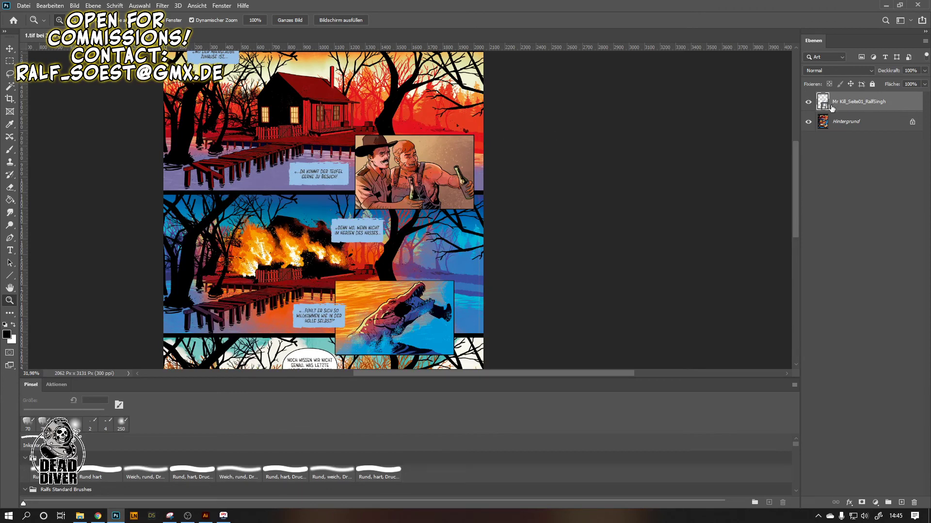
- Merge the lettering layer down into the background artwork
key("ctrl+e")
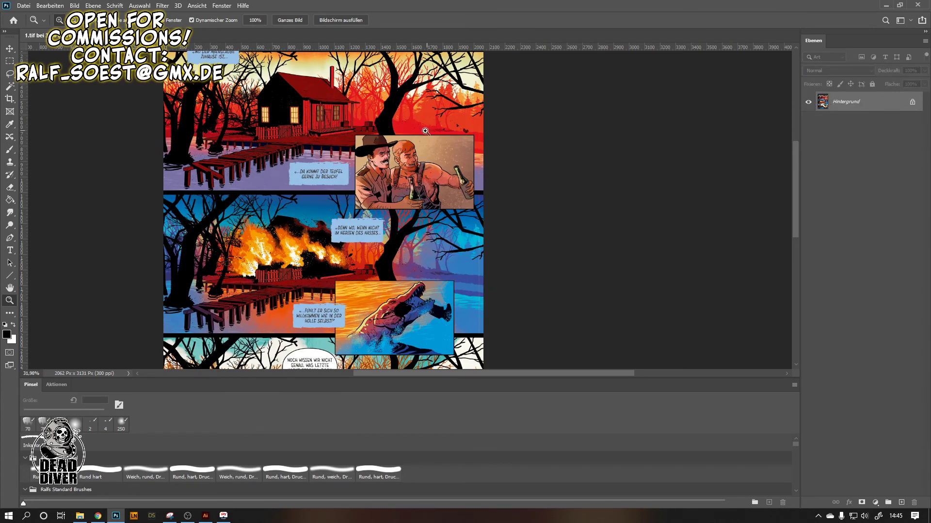
left_click_drag(426, 129, 401, 141)
left_click_drag(444, 104, 477, 104)
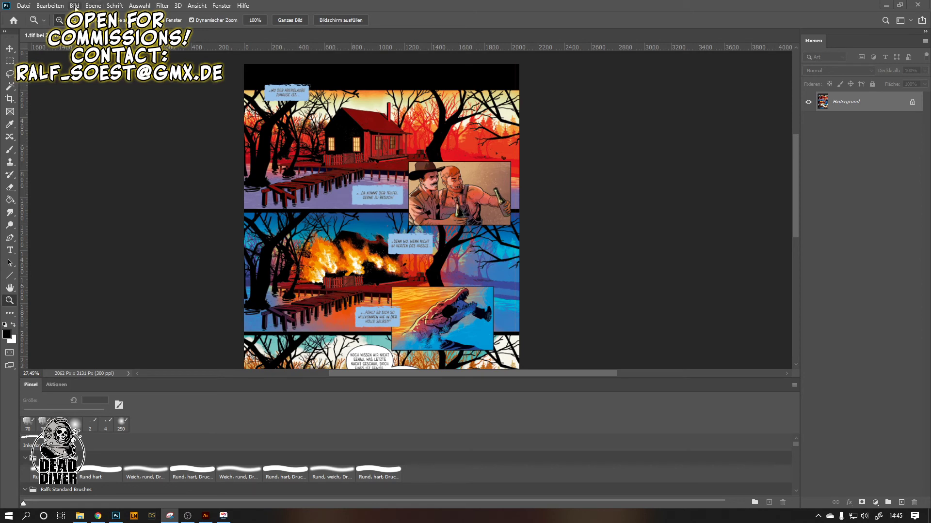
- Resize the flattened page to 17,6 cm wide and 26,6 cm high with automatic resampling
left_click(75, 6)
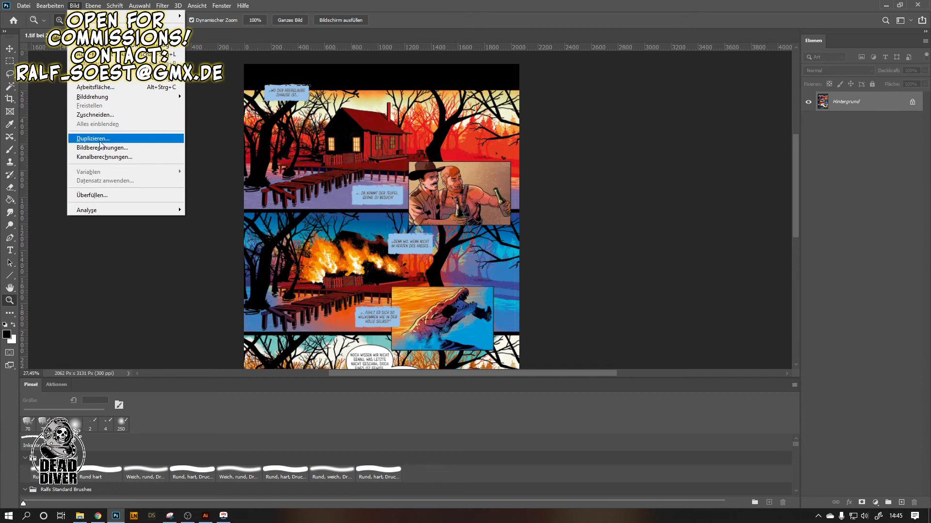
mouse_move(94, 7)
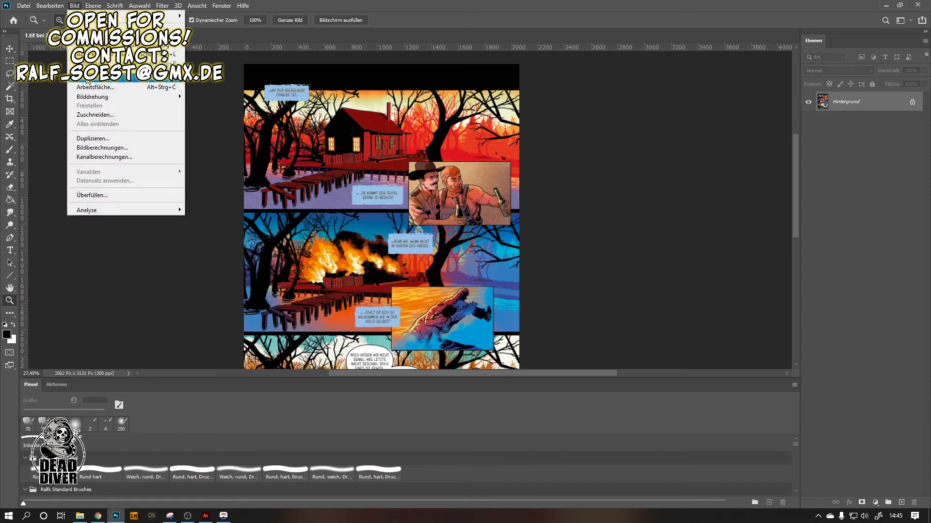
left_click(88, 80)
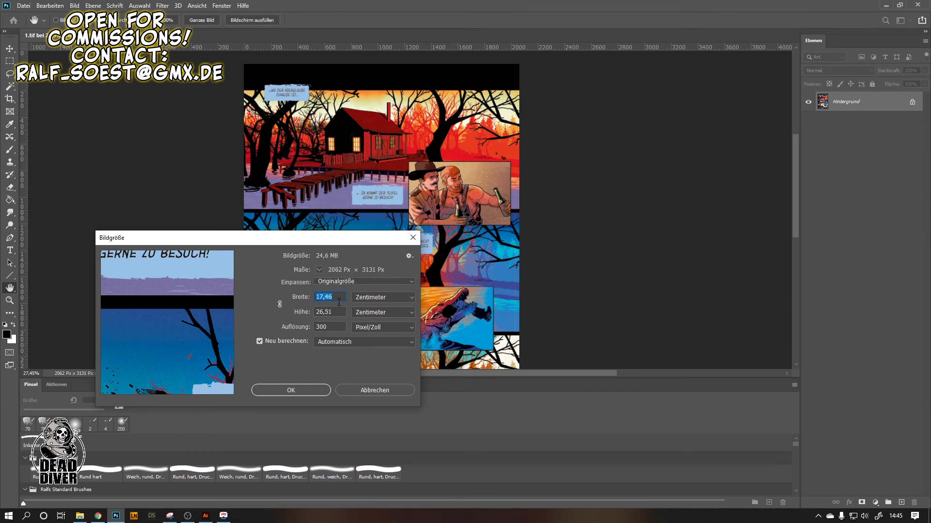
left_click(339, 300)
left_click_drag(332, 296, 327, 298)
type("6")
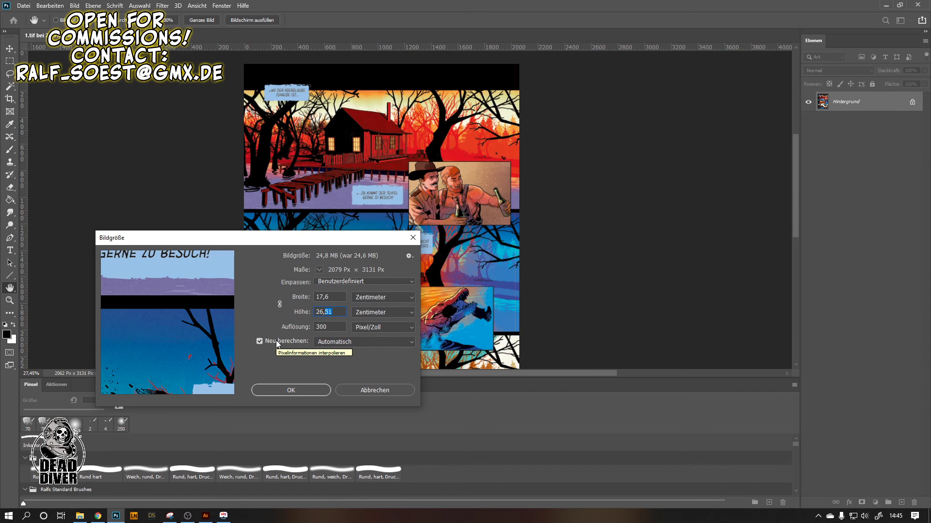
type("6")
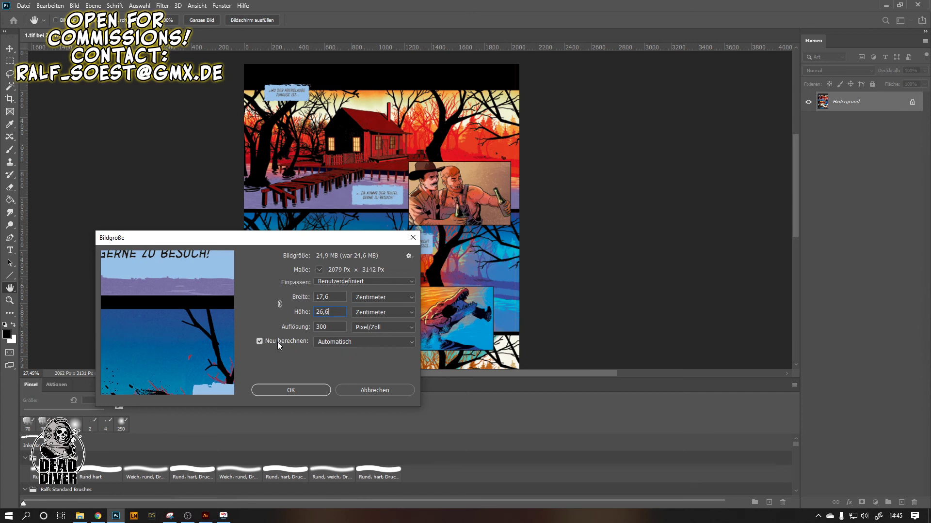
left_click(291, 390)
- Start saving the resized page under a new location and create a folder named "Gelettertes Material" inside Zum lettern
key("z")
left_click_drag(315, 289, 454, 200)
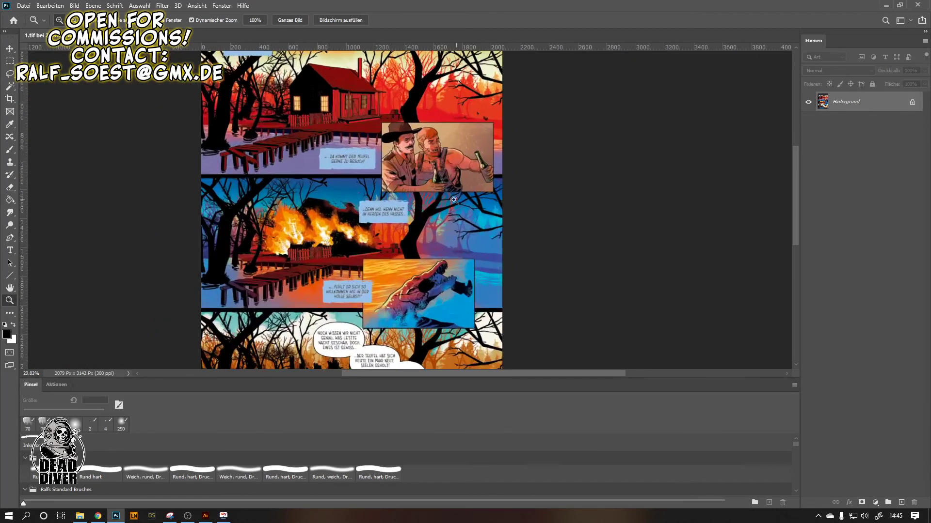
left_click(24, 6)
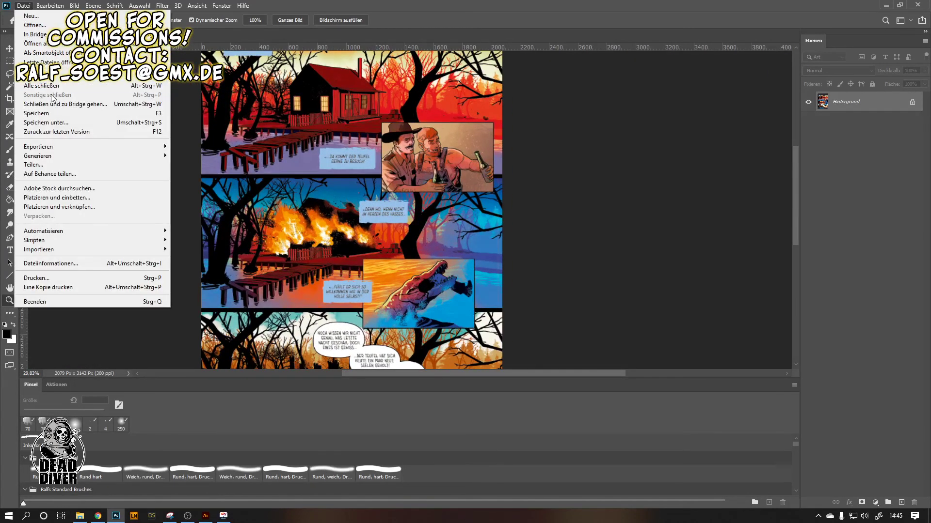
left_click(54, 121)
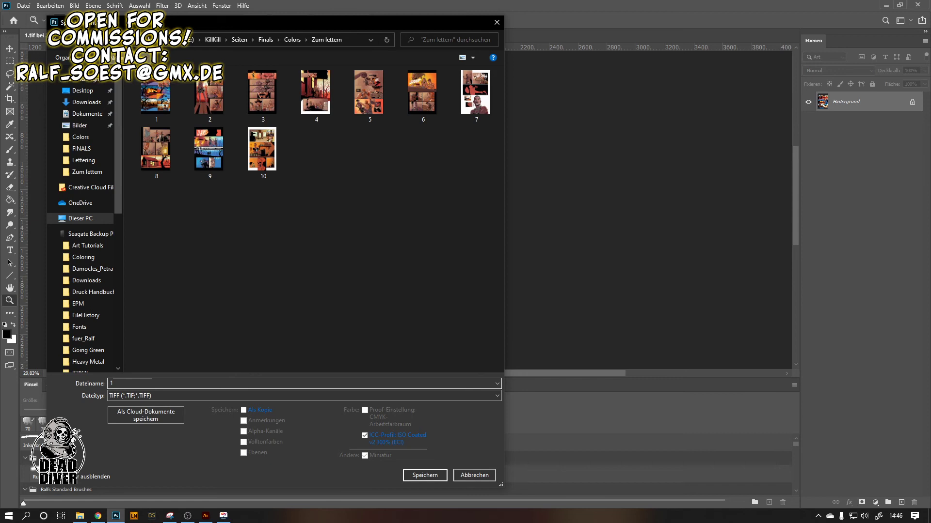
key("ctrl+shift+n")
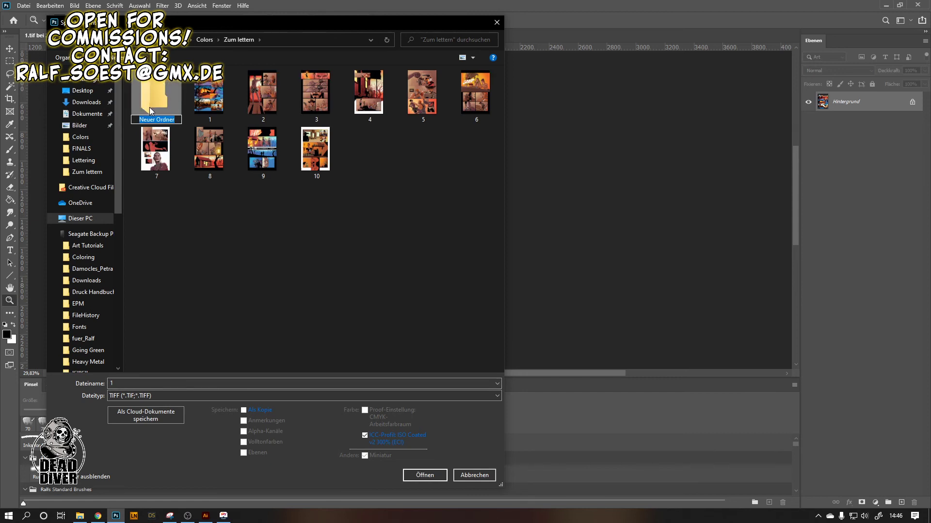
type("Gelettertes Material")
key("Return")
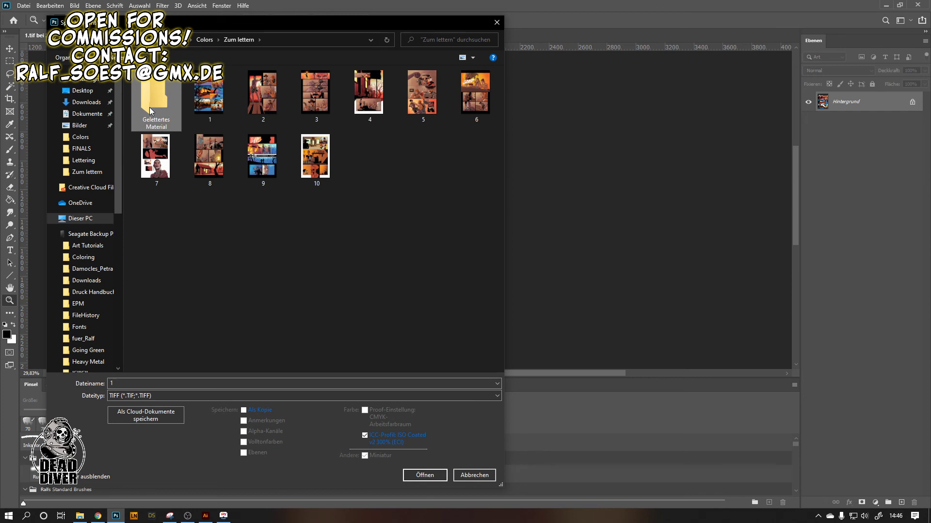
- Save the page as TIFF file 1 in the Gelettertes Material folder, without image compression, interleaved and in IBM PC byte order
double_click(149, 106)
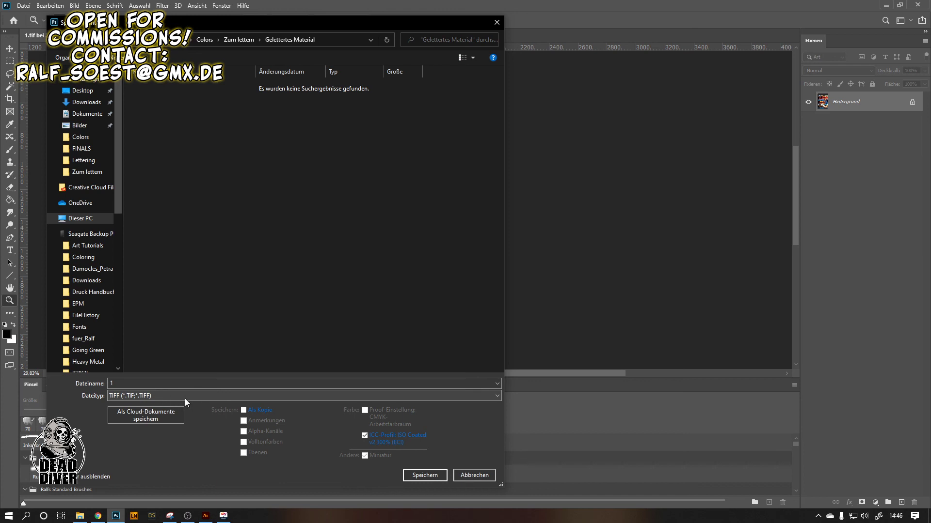
left_click(423, 475)
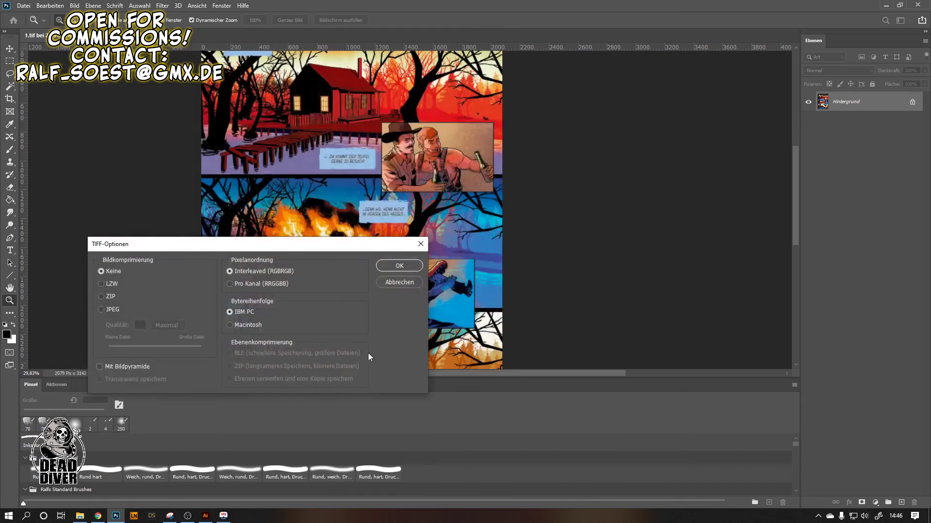
left_click(387, 267)
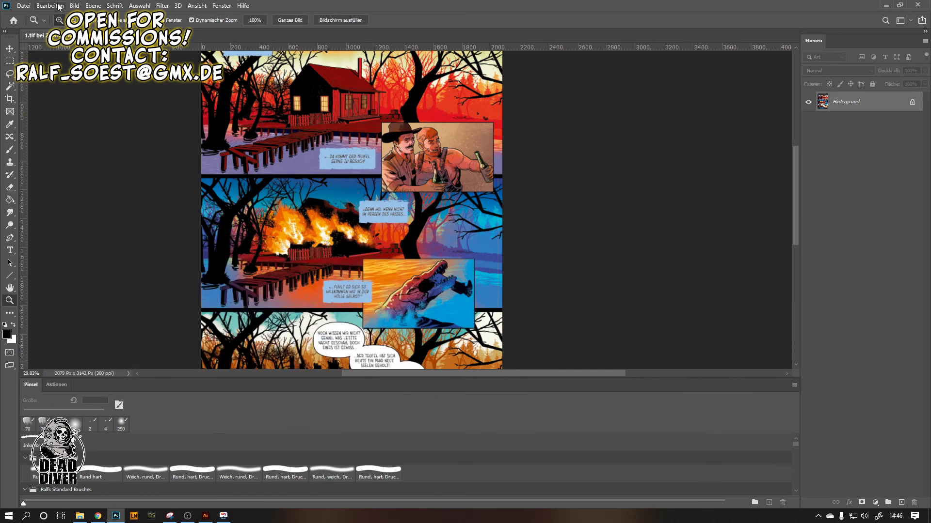
- Check the CMYK working space in the colour settings, leaving the settings unchanged
left_click(74, 6)
mouse_move(50, 5)
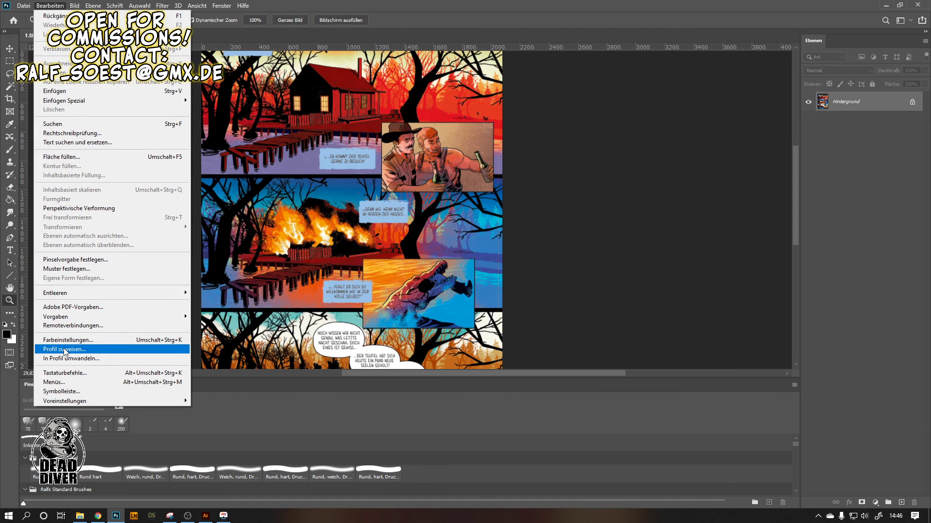
left_click(63, 339)
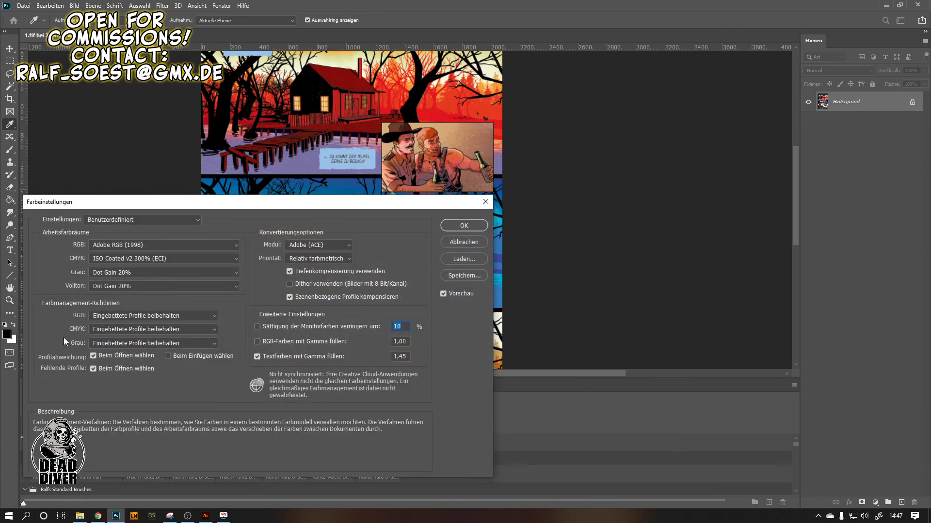
mouse_move(106, 264)
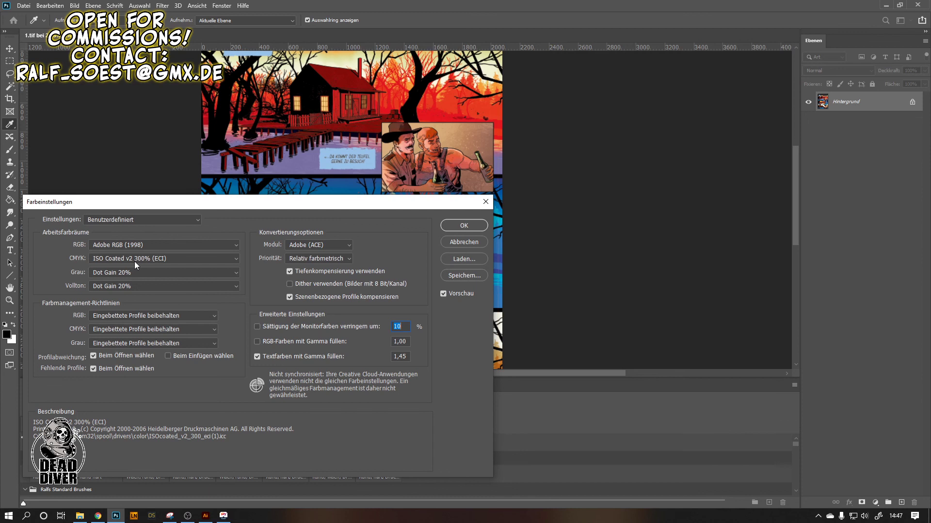
left_click(464, 242)
key("z")
scroll(392, 162, "up", 4)
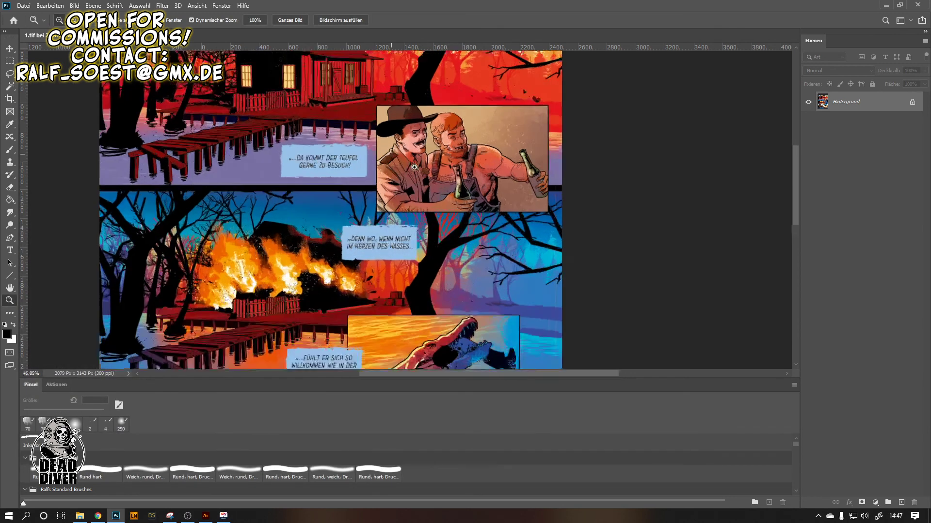
scroll(391, 190, "down", 4)
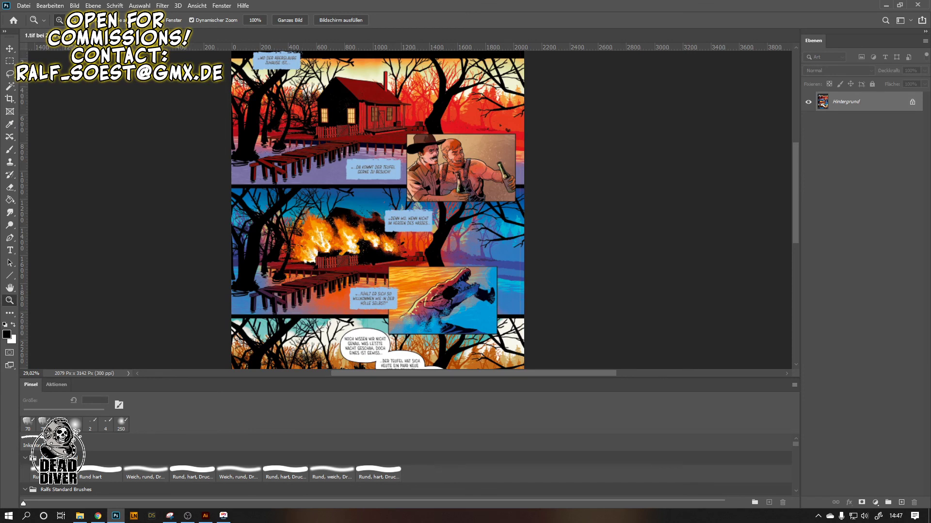
scroll(201, 220, "down", 3)
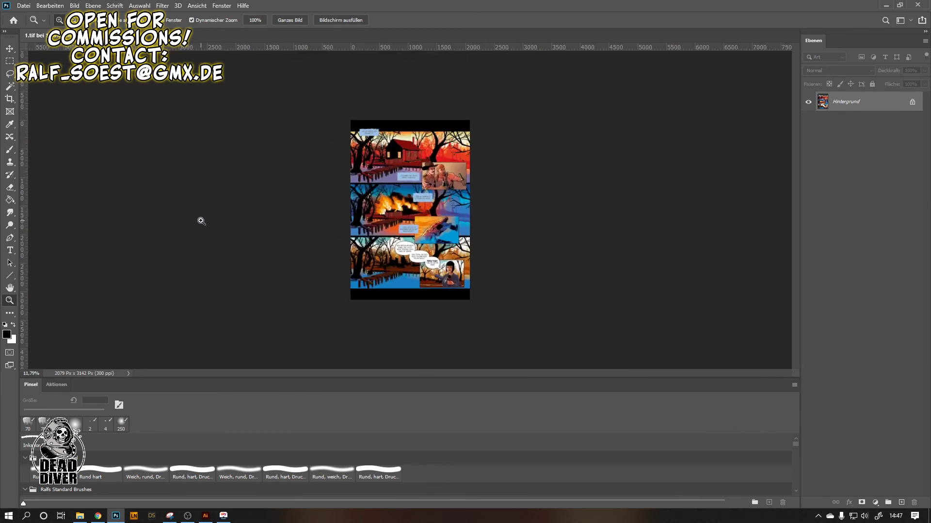
scroll(458, 142, "up", 3)
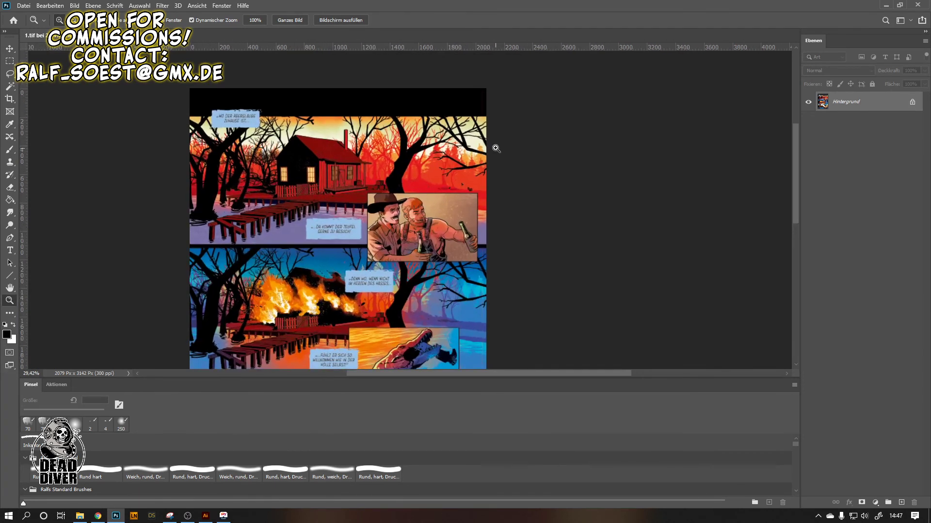
scroll(475, 147, "up", 1)
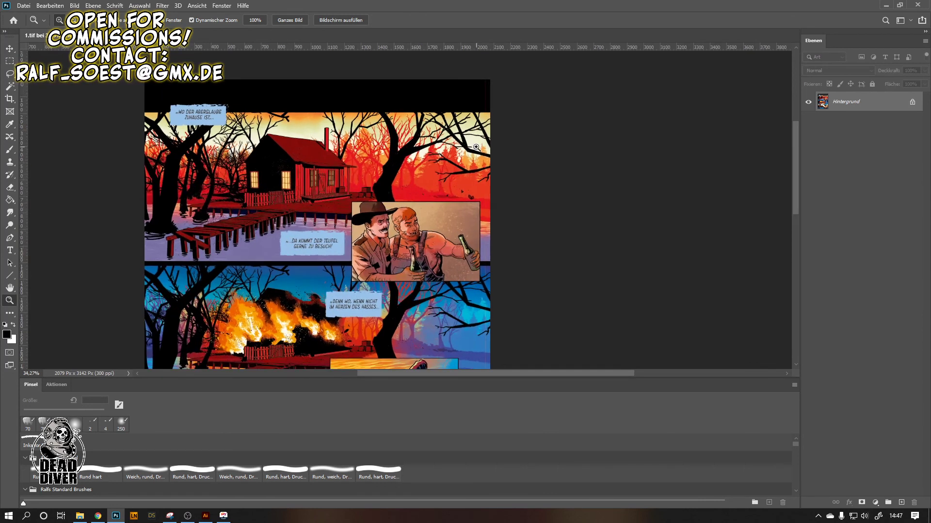